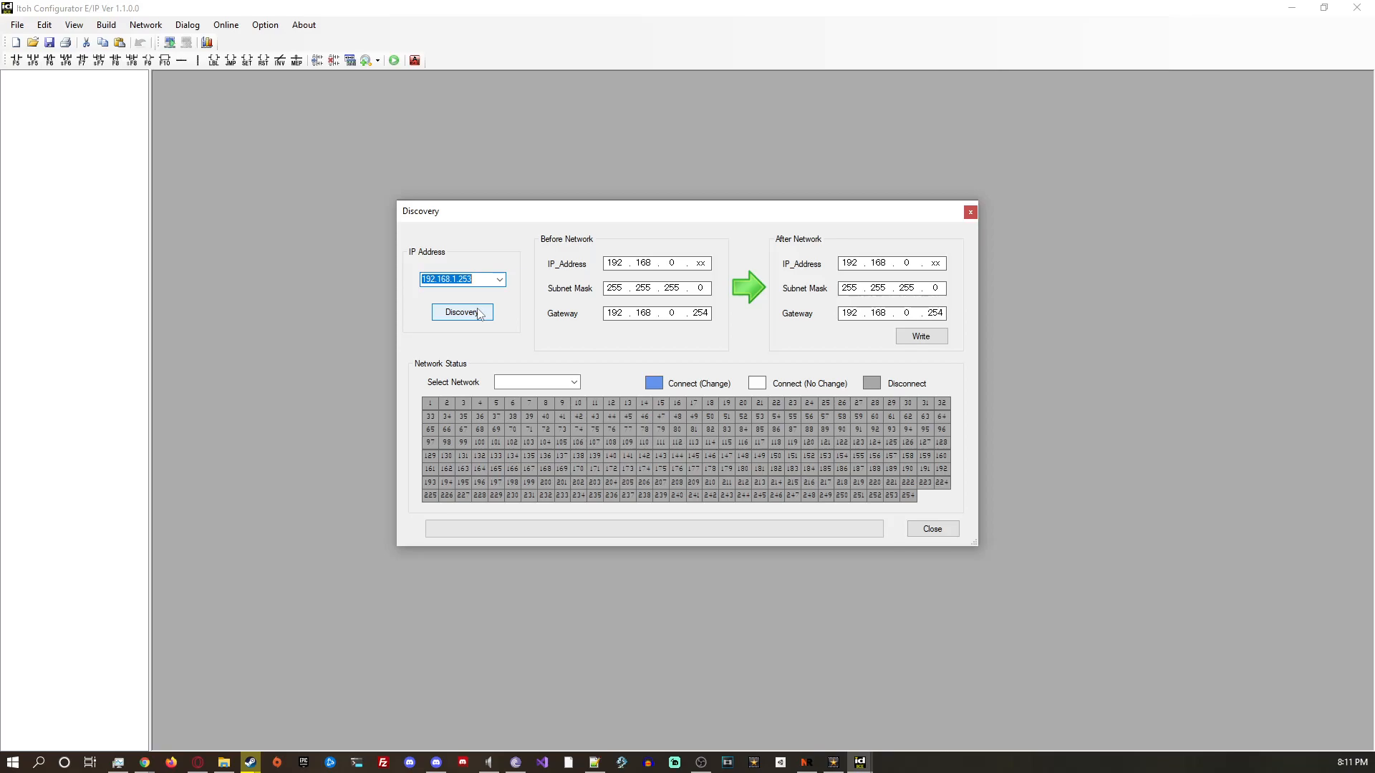
Run Discovery from IP address 192.168.1.253, select network 192.168.1.xx to view its node status, and close the dialog.
{"action": "left_click", "coordinate": [480, 316]}
{"action": "left_click", "coordinate": [574, 381]}
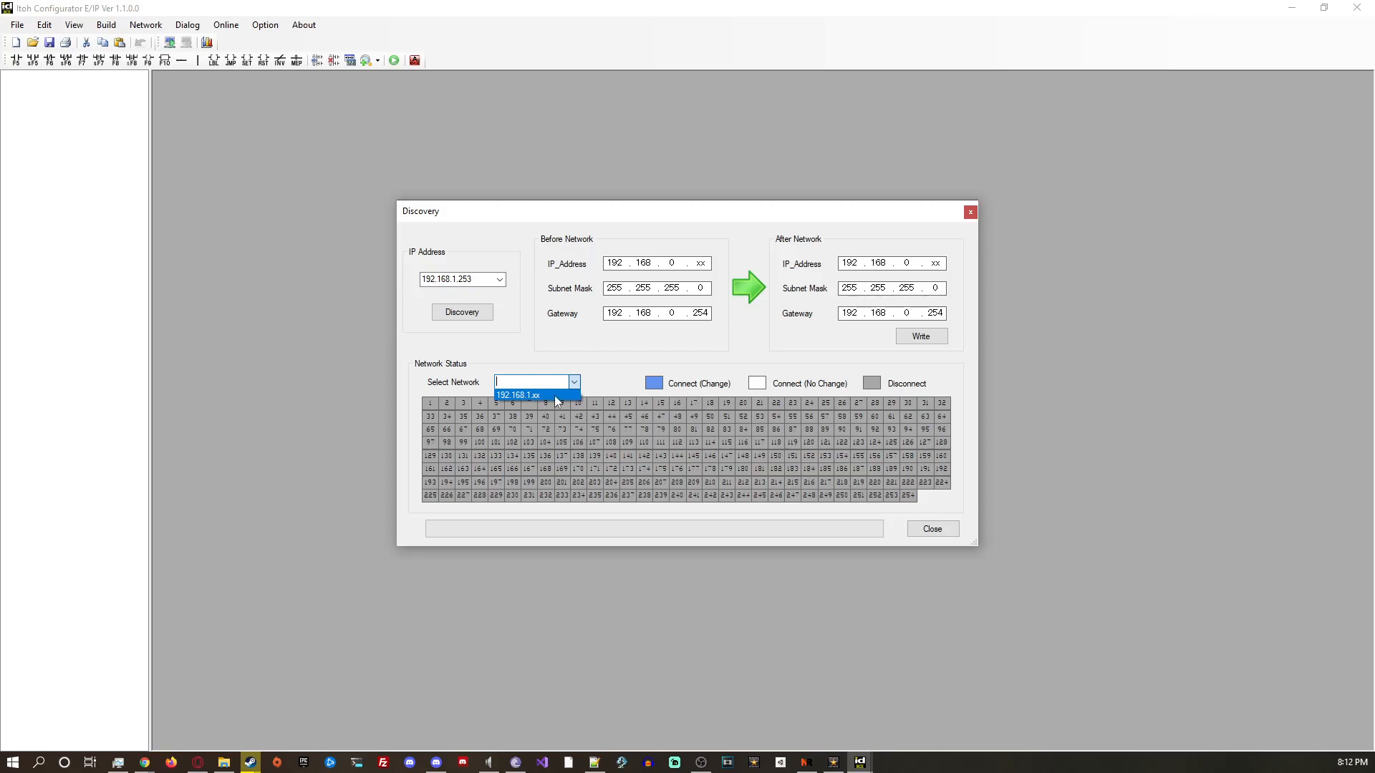
{"action": "left_click", "coordinate": [517, 396]}
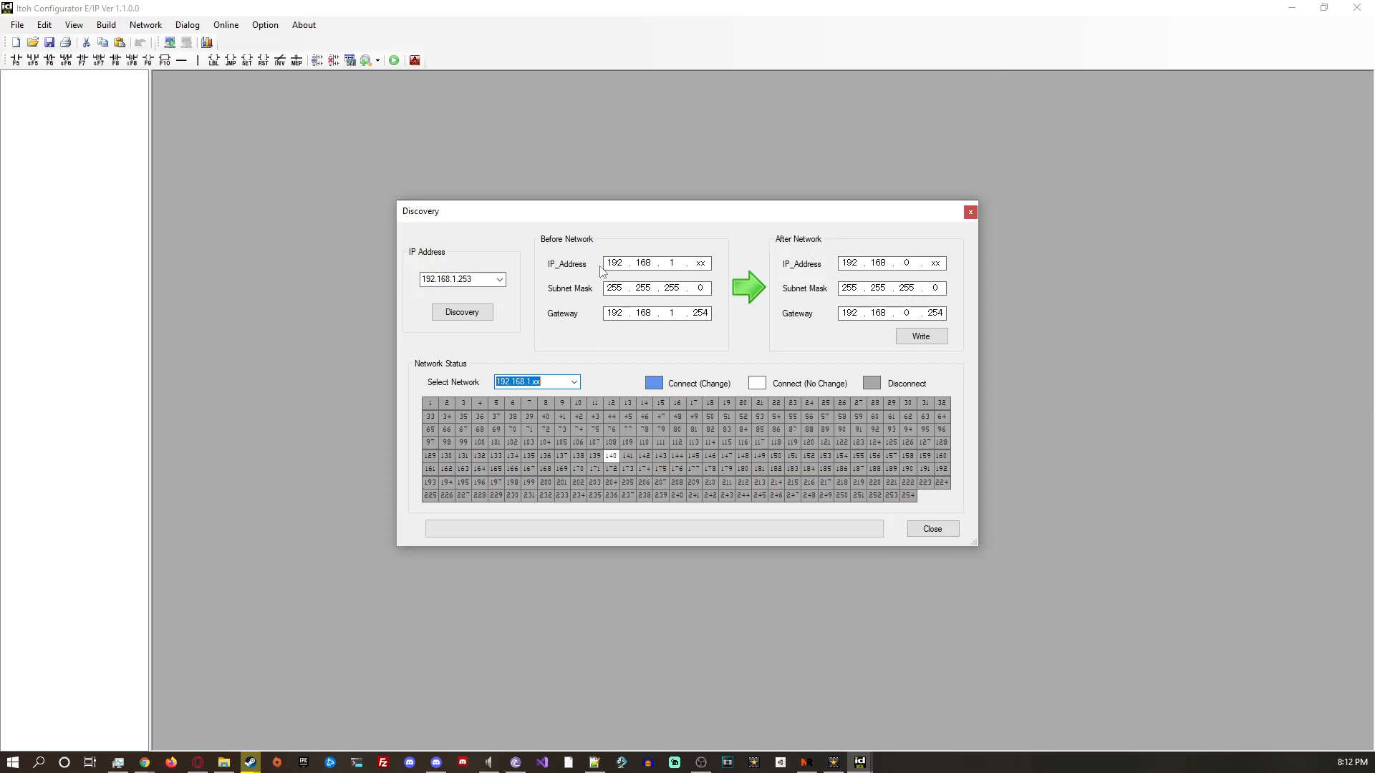
{"action": "left_click", "coordinate": [668, 262]}
{"action": "double_click", "coordinate": [670, 262]}
{"action": "left_click", "coordinate": [956, 533]}
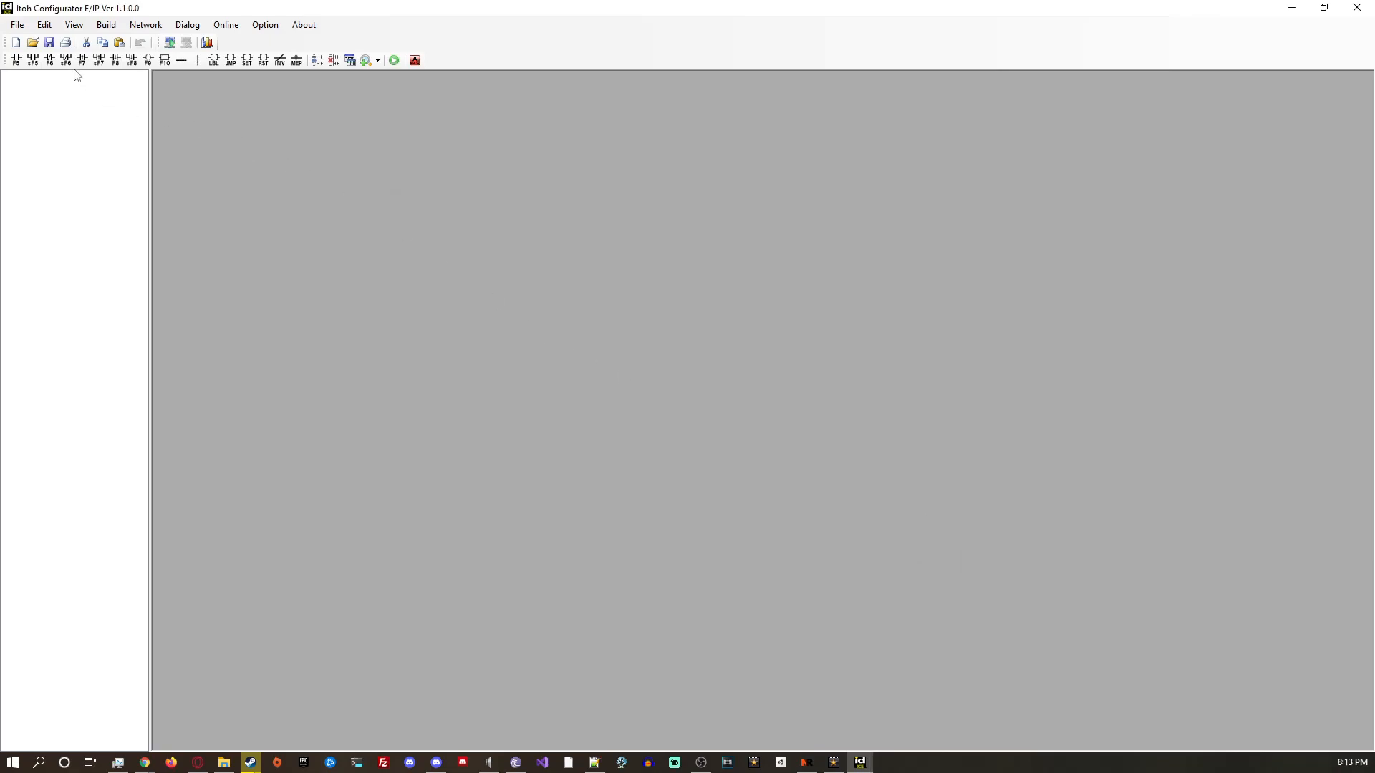
Create a new project named video in the default project path.
{"action": "left_click", "coordinate": [16, 42]}
{"action": "type", "text": "v"}
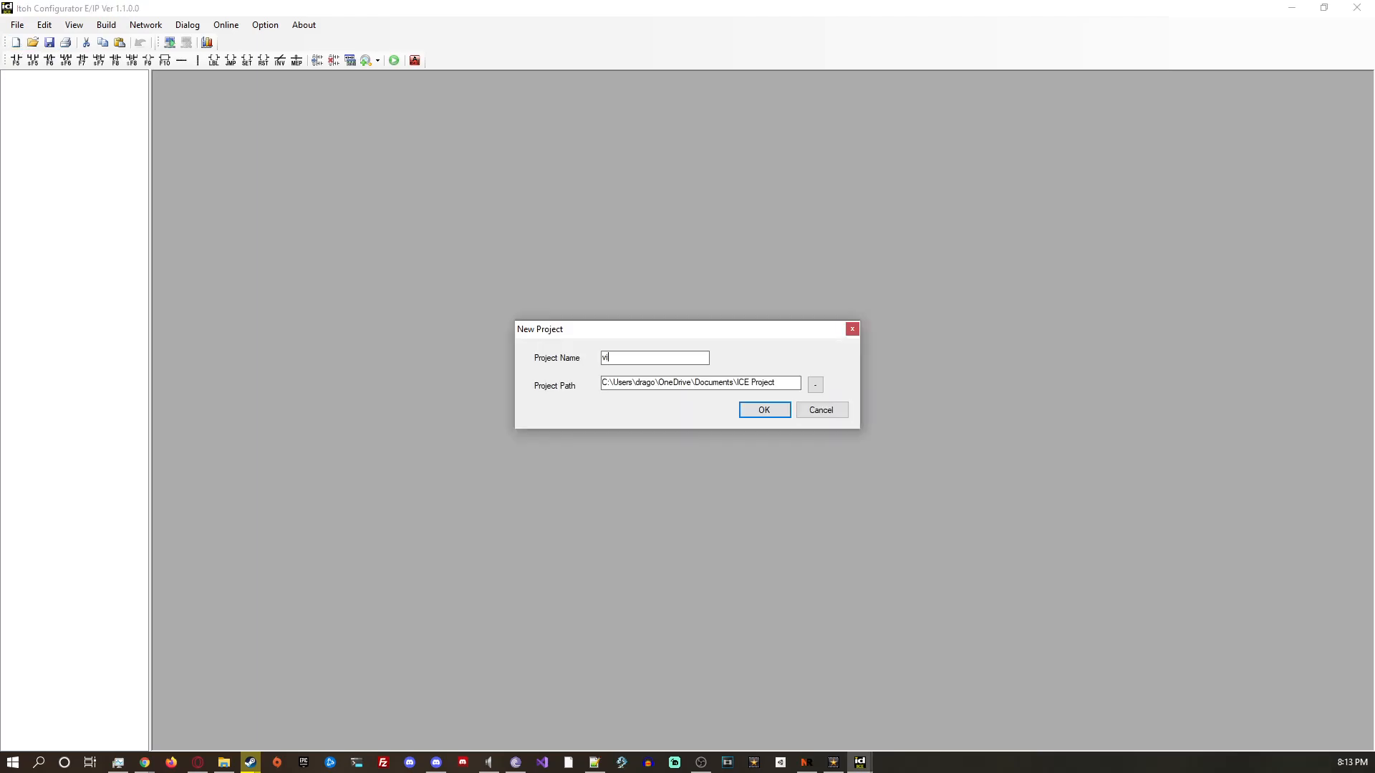
{"action": "key", "text": "Return"}
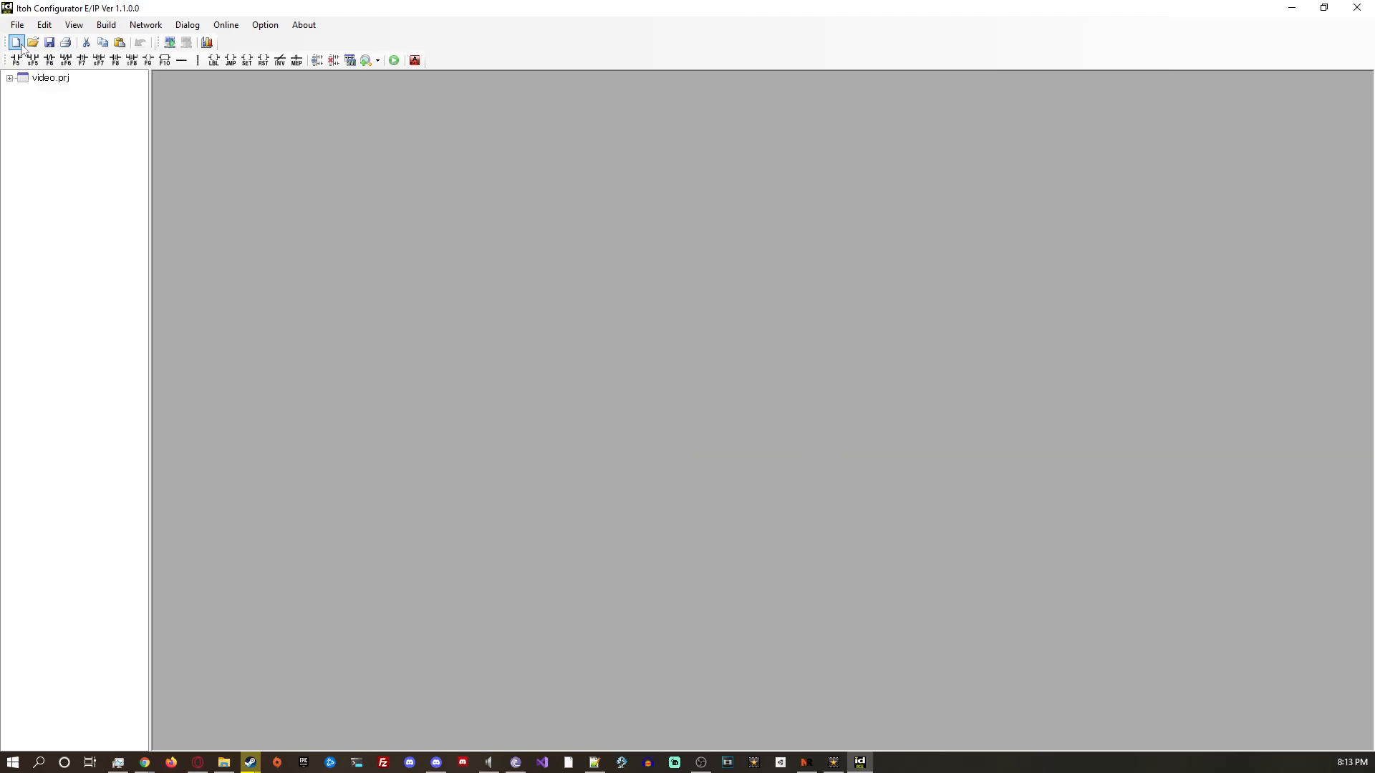
Add node 140 on the 192.168.1.xx network to the project's Device folder.
{"action": "double_click", "coordinate": [47, 79]}
{"action": "left_click", "coordinate": [52, 91]}
{"action": "right_click", "coordinate": [72, 97]}
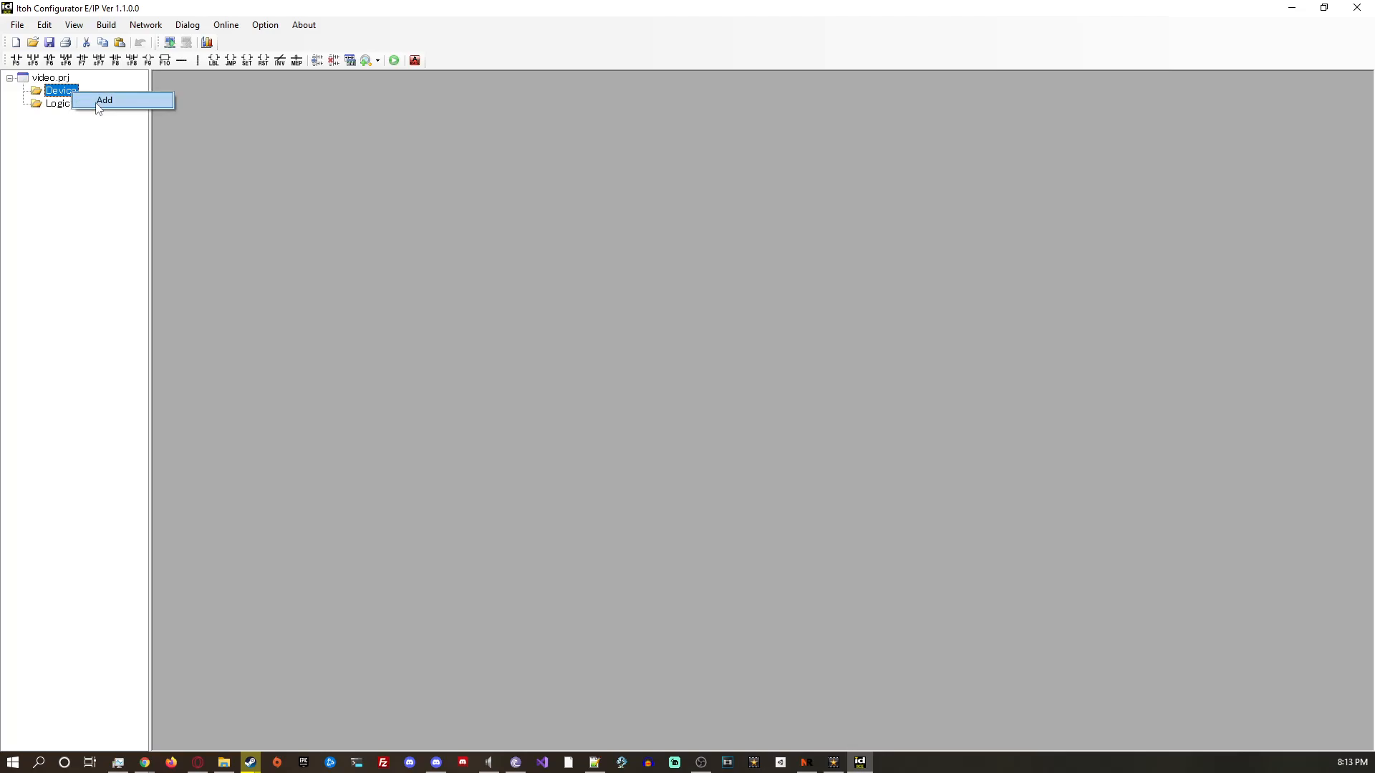
{"action": "left_click", "coordinate": [98, 108]}
{"action": "type", "text": "140"}
{"action": "key", "text": "Return"}
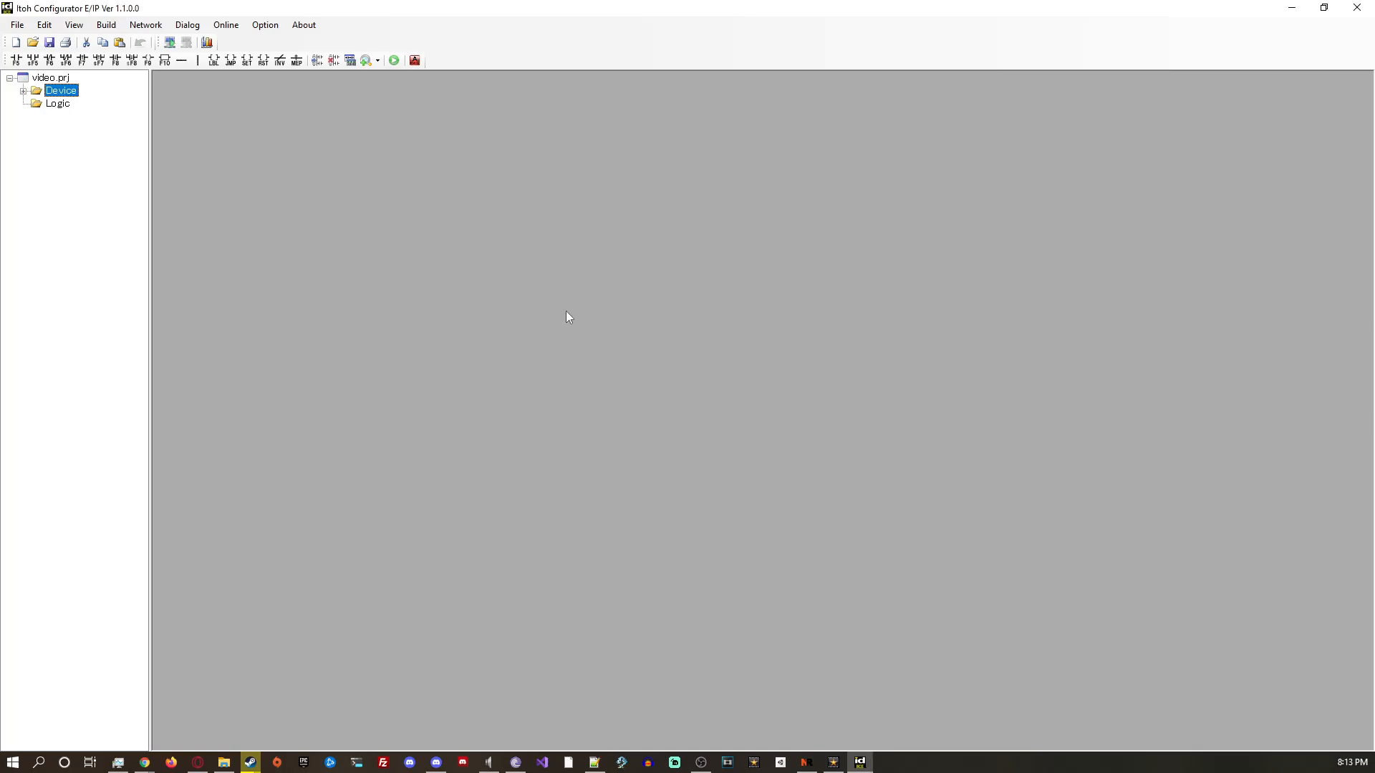
Open the property settings of Node140 and read the current parameters from the device.
{"action": "double_click", "coordinate": [68, 93]}
{"action": "double_click", "coordinate": [79, 104]}
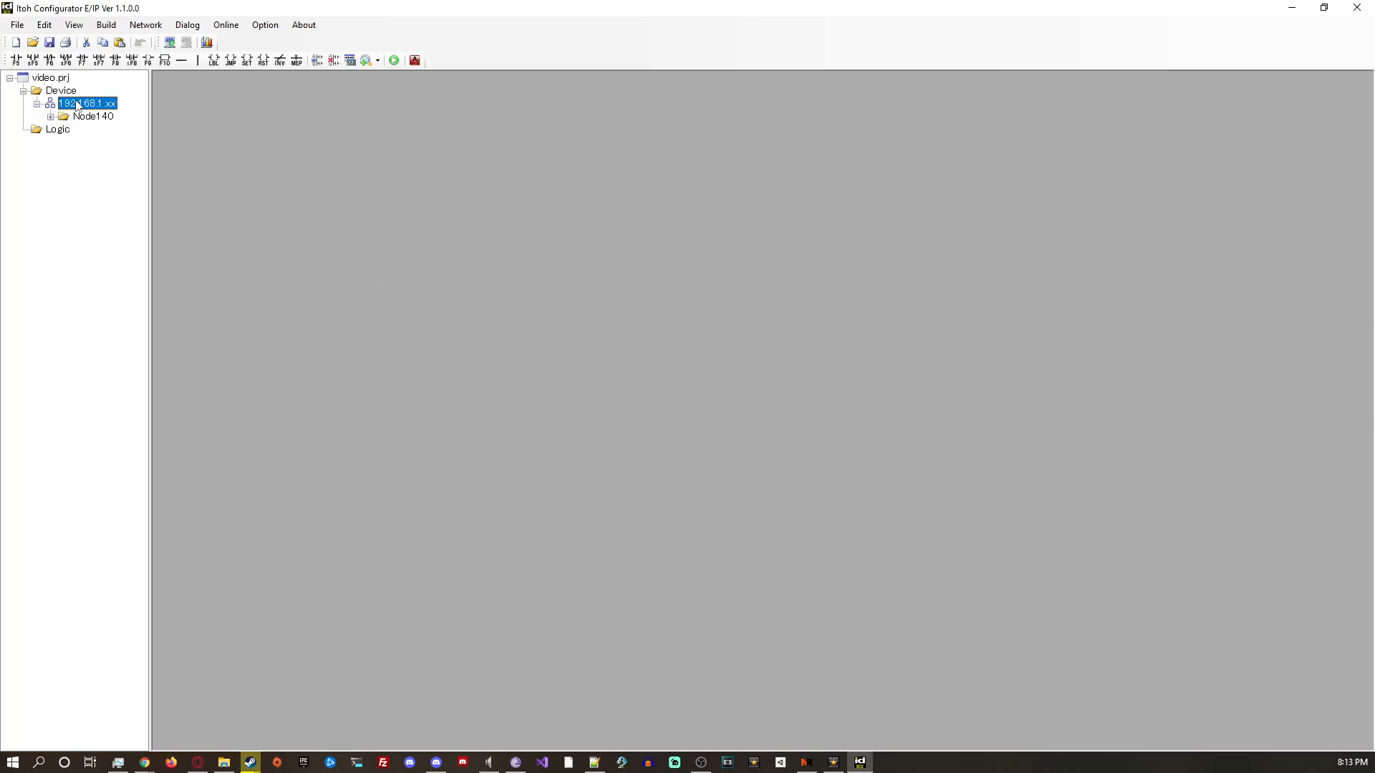
{"action": "double_click", "coordinate": [79, 116]}
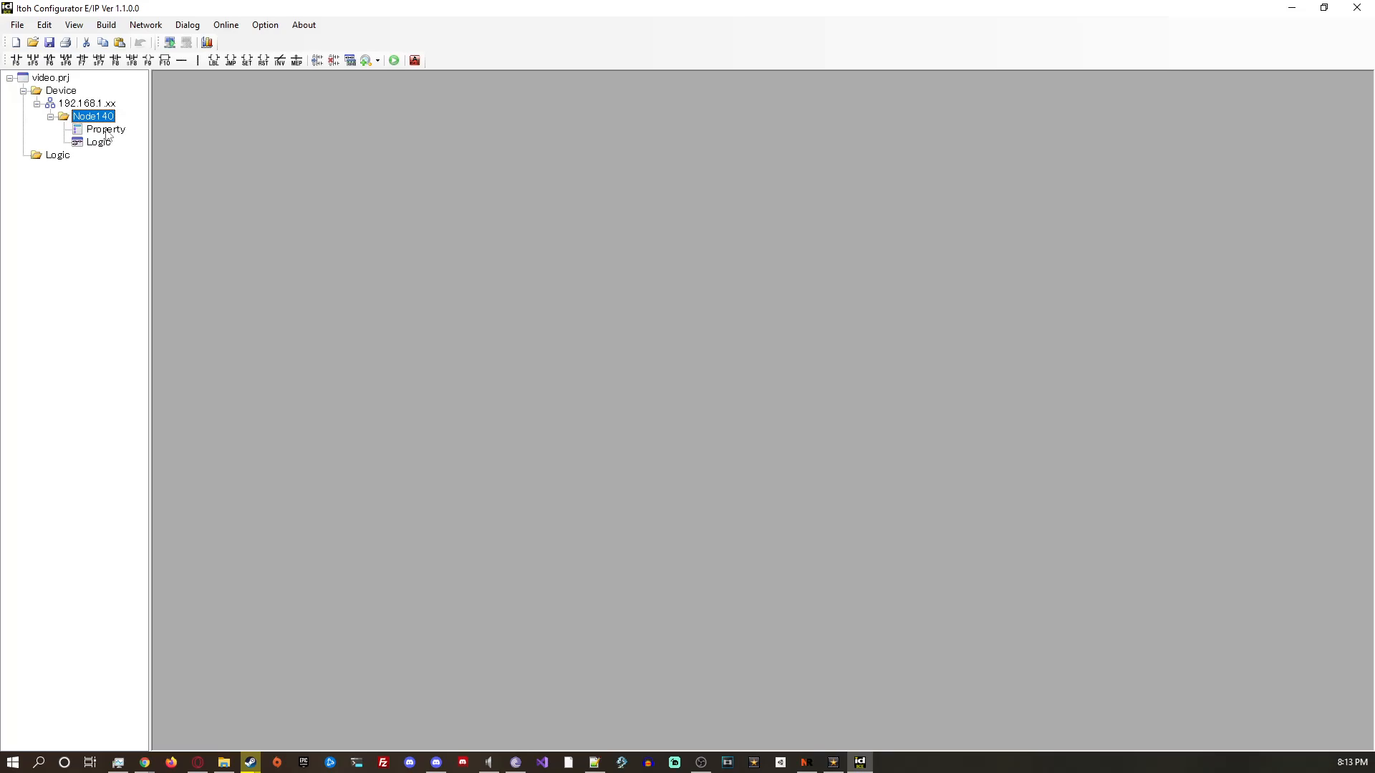
{"action": "double_click", "coordinate": [105, 130]}
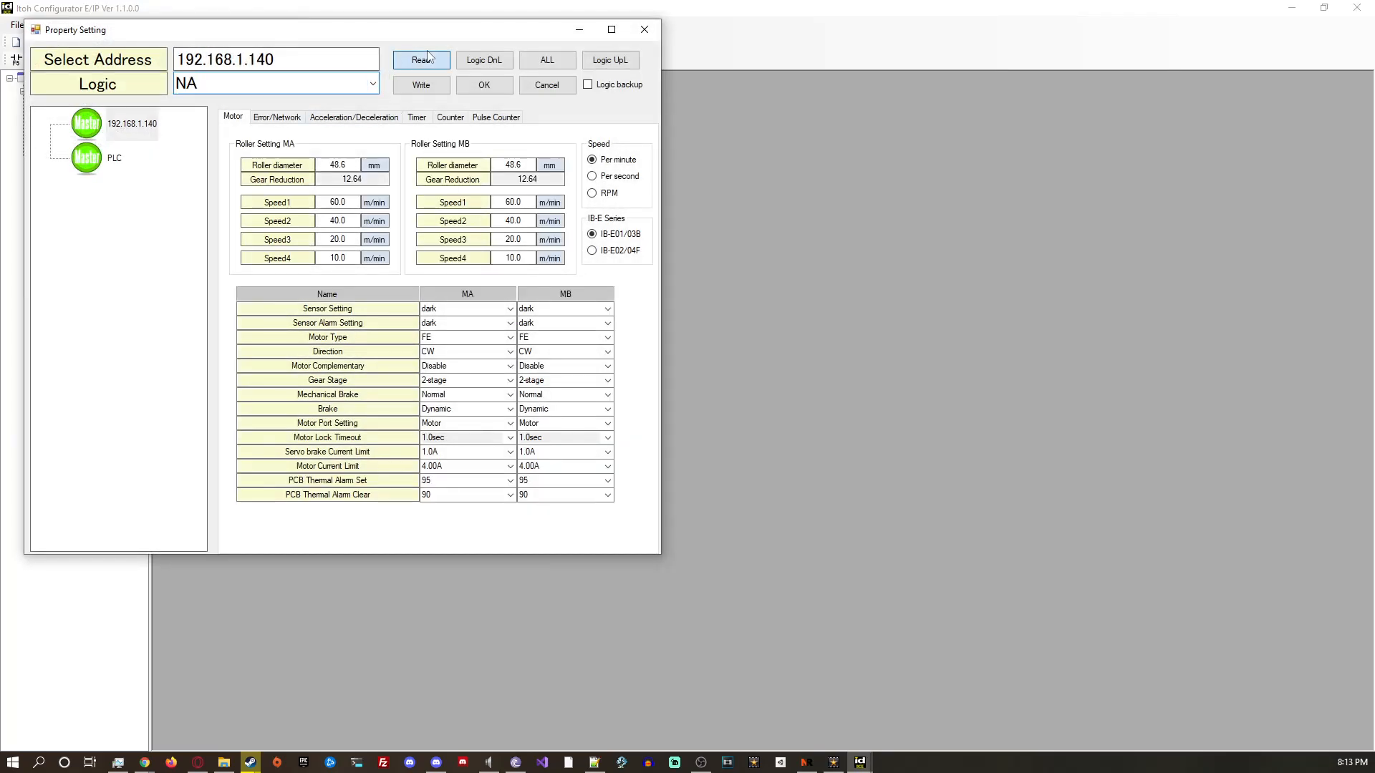
{"action": "left_click", "coordinate": [423, 60]}
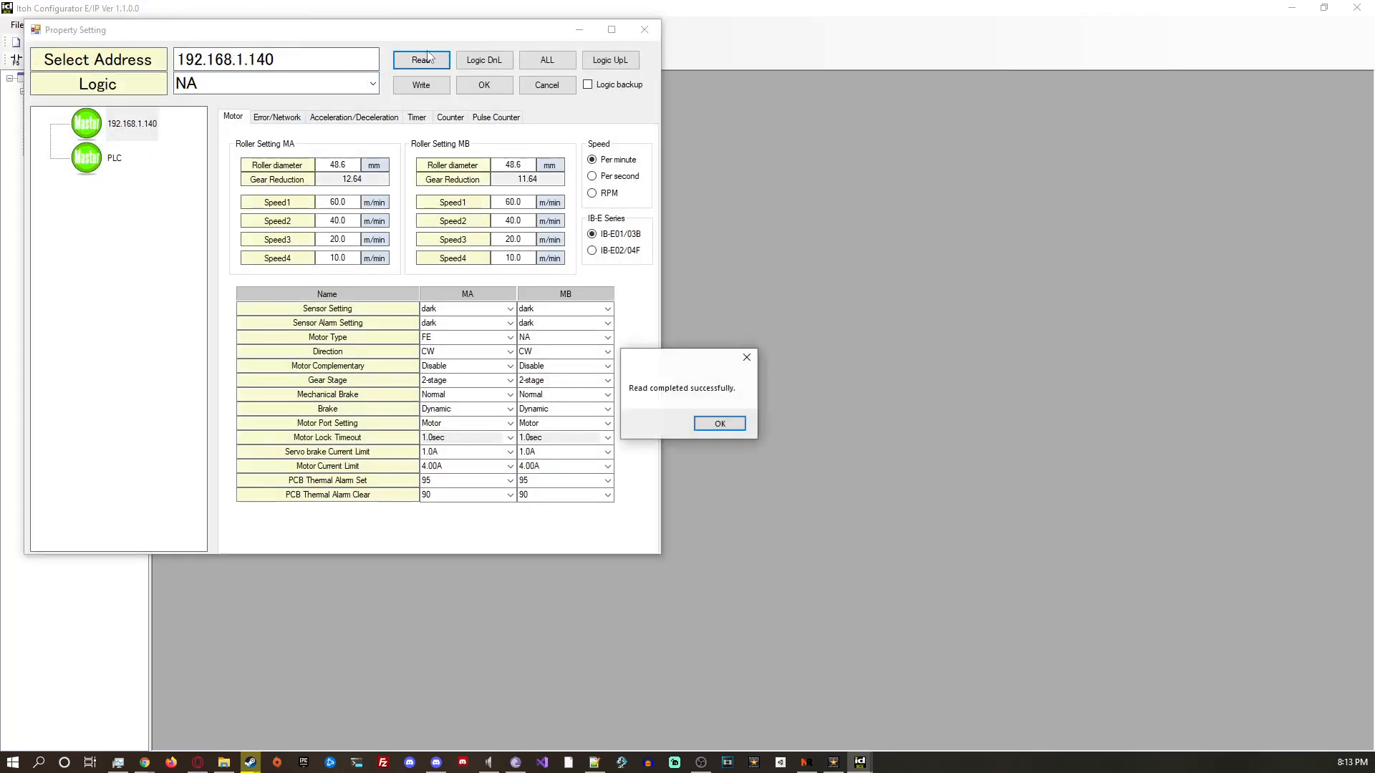
{"action": "left_click", "coordinate": [730, 429]}
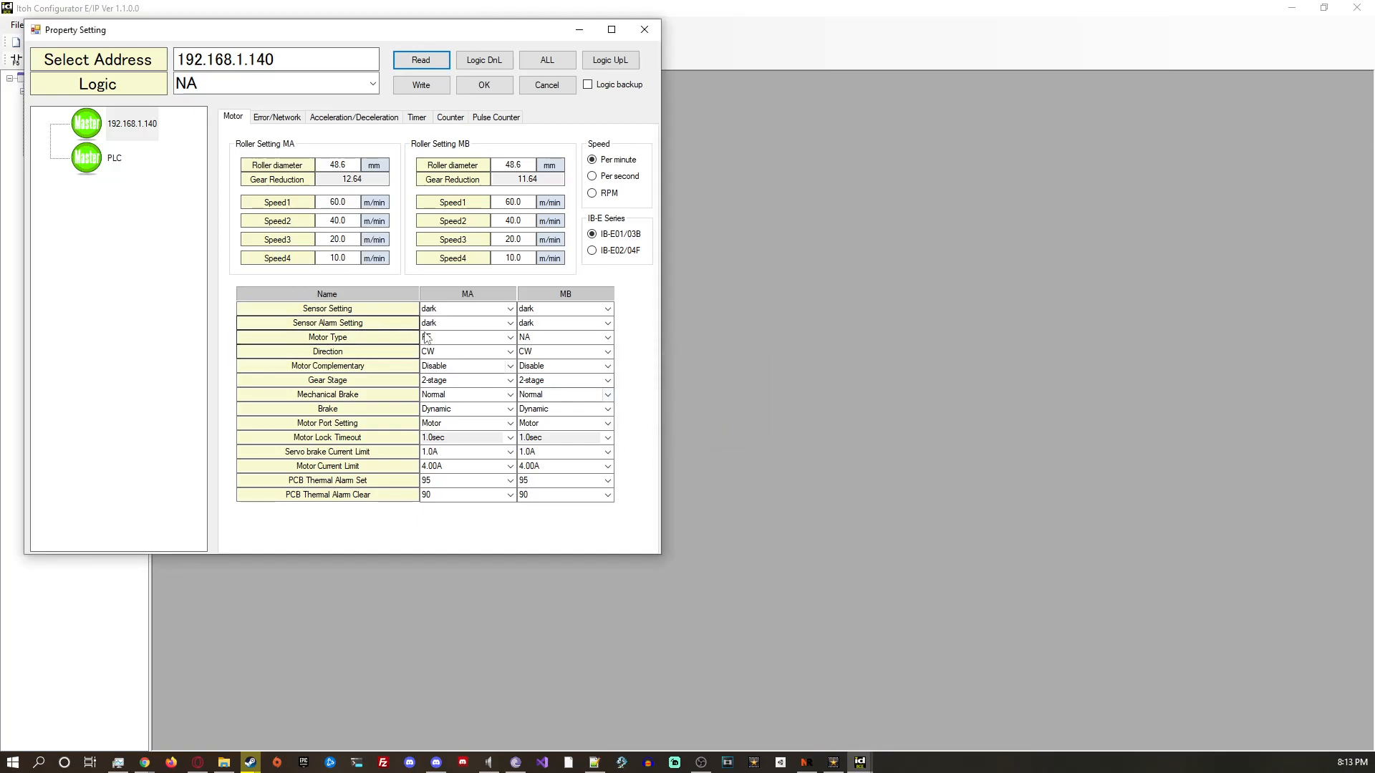
Set the MA motor type to NA in Node140's motor settings and accept the properties.
{"action": "left_click", "coordinate": [371, 338]}
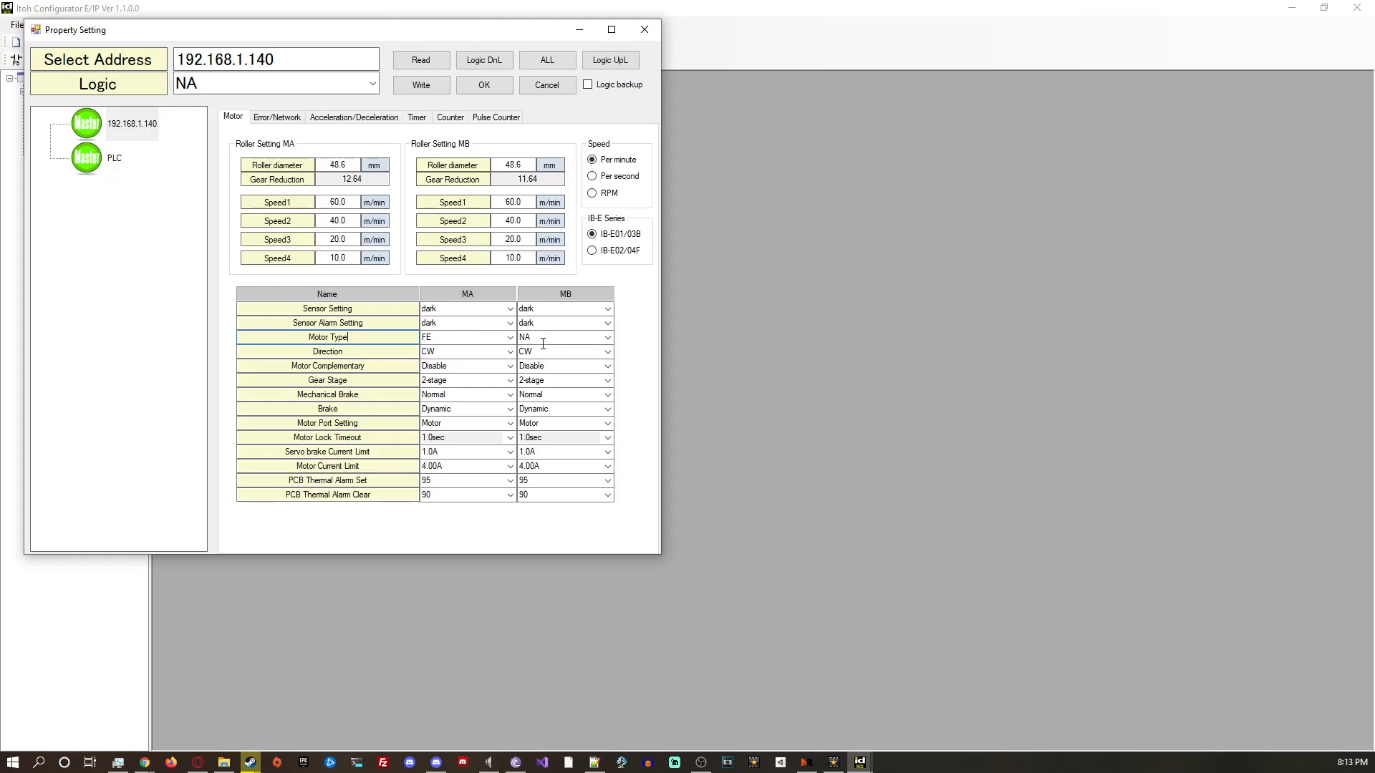
{"action": "left_click", "coordinate": [510, 337]}
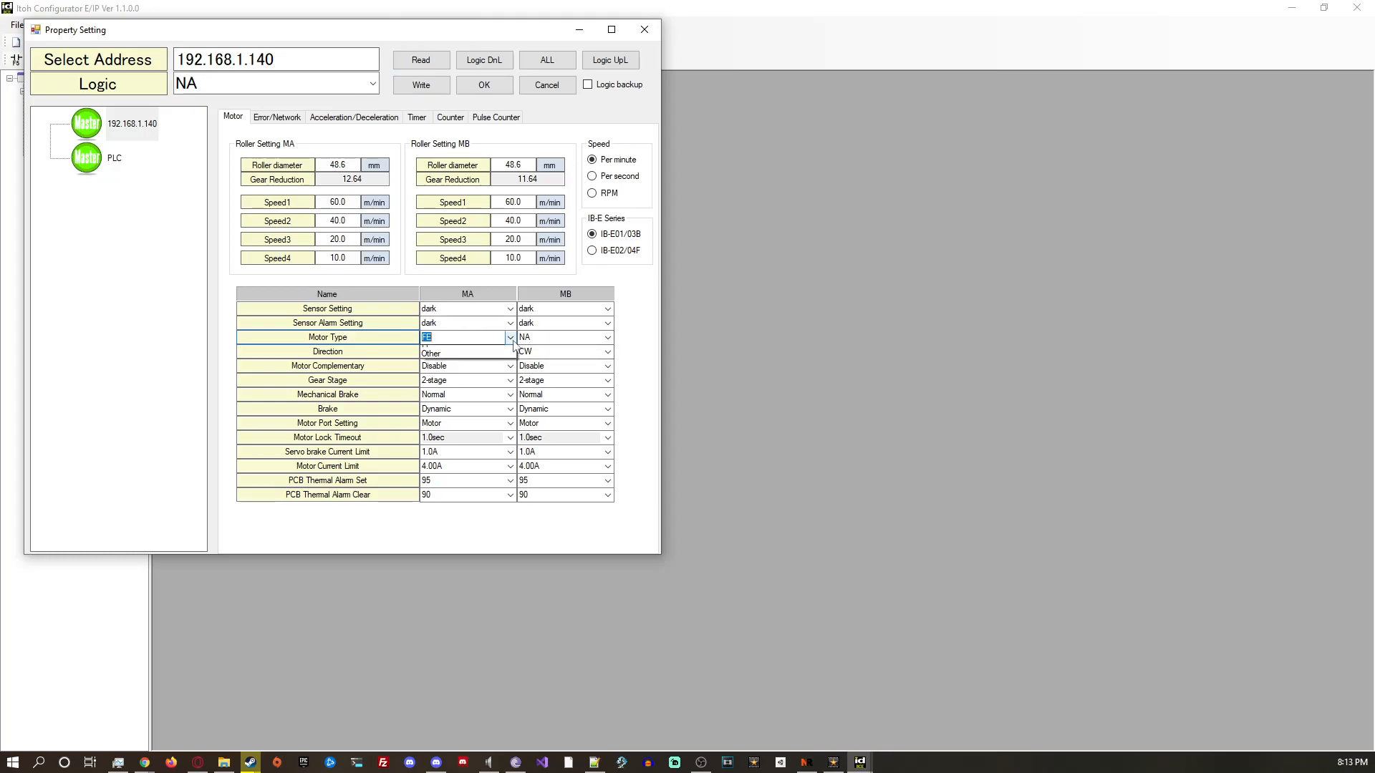
{"action": "left_click", "coordinate": [427, 350]}
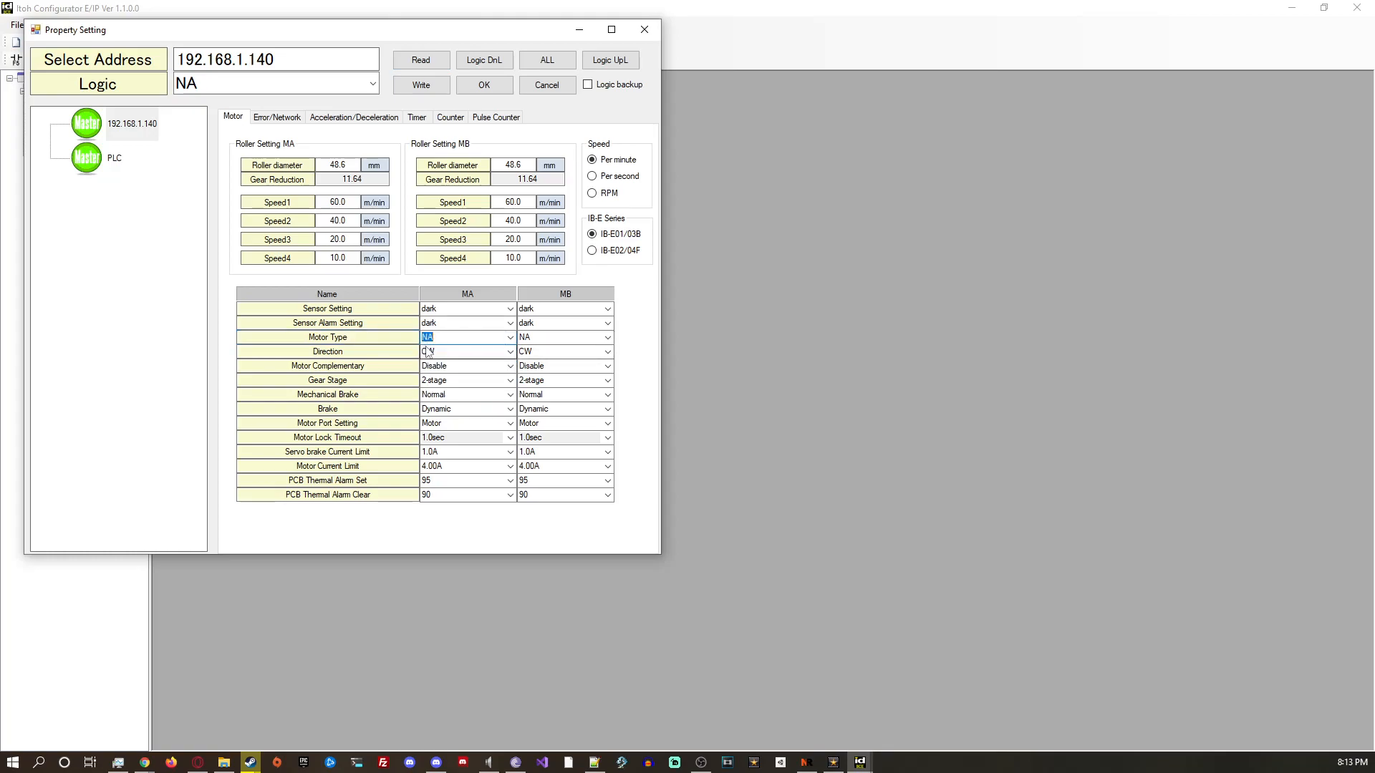
{"action": "left_click", "coordinate": [563, 337]}
{"action": "left_click", "coordinate": [487, 86]}
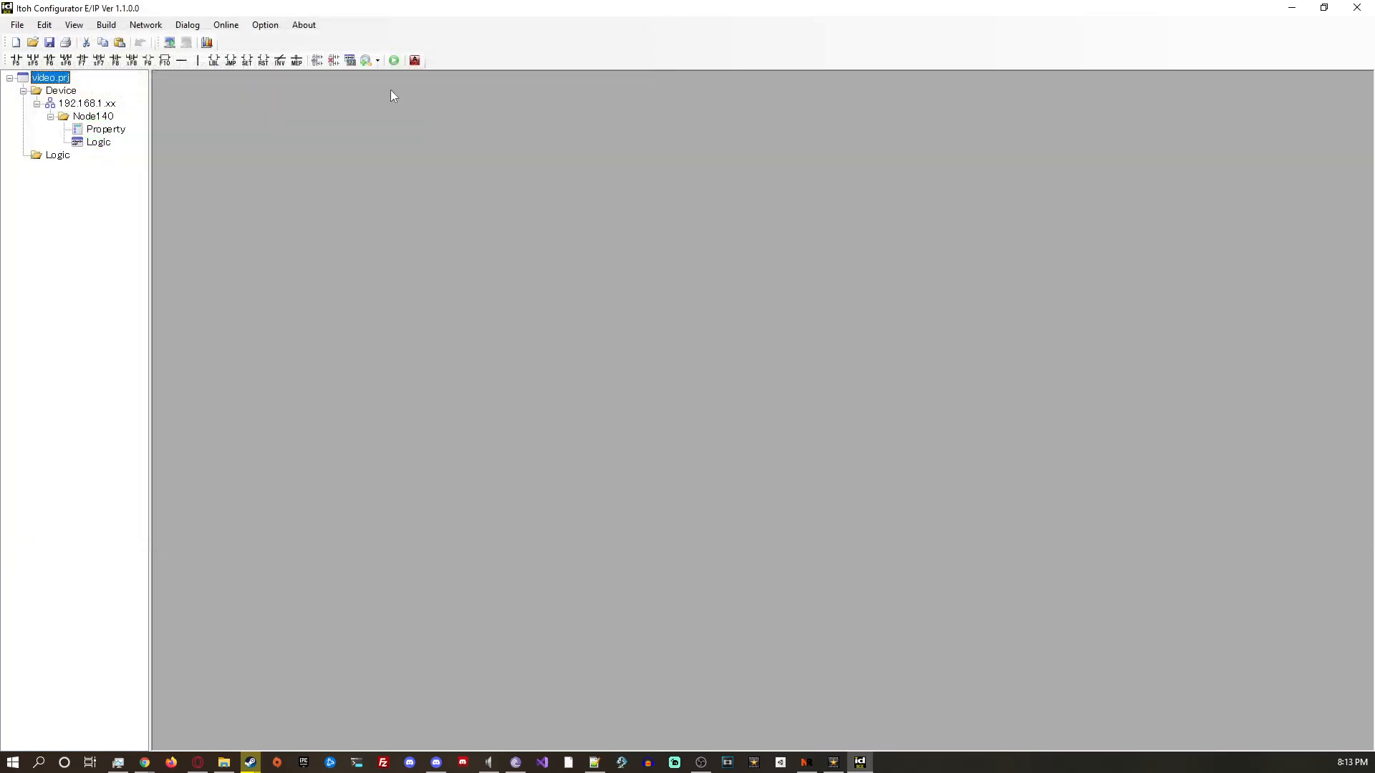
Open Error Information using the computer's IP address, inspect the motor errors of 192.168.1.140, and close the dialog.
{"action": "left_click", "coordinate": [187, 24]}
{"action": "left_click", "coordinate": [203, 90]}
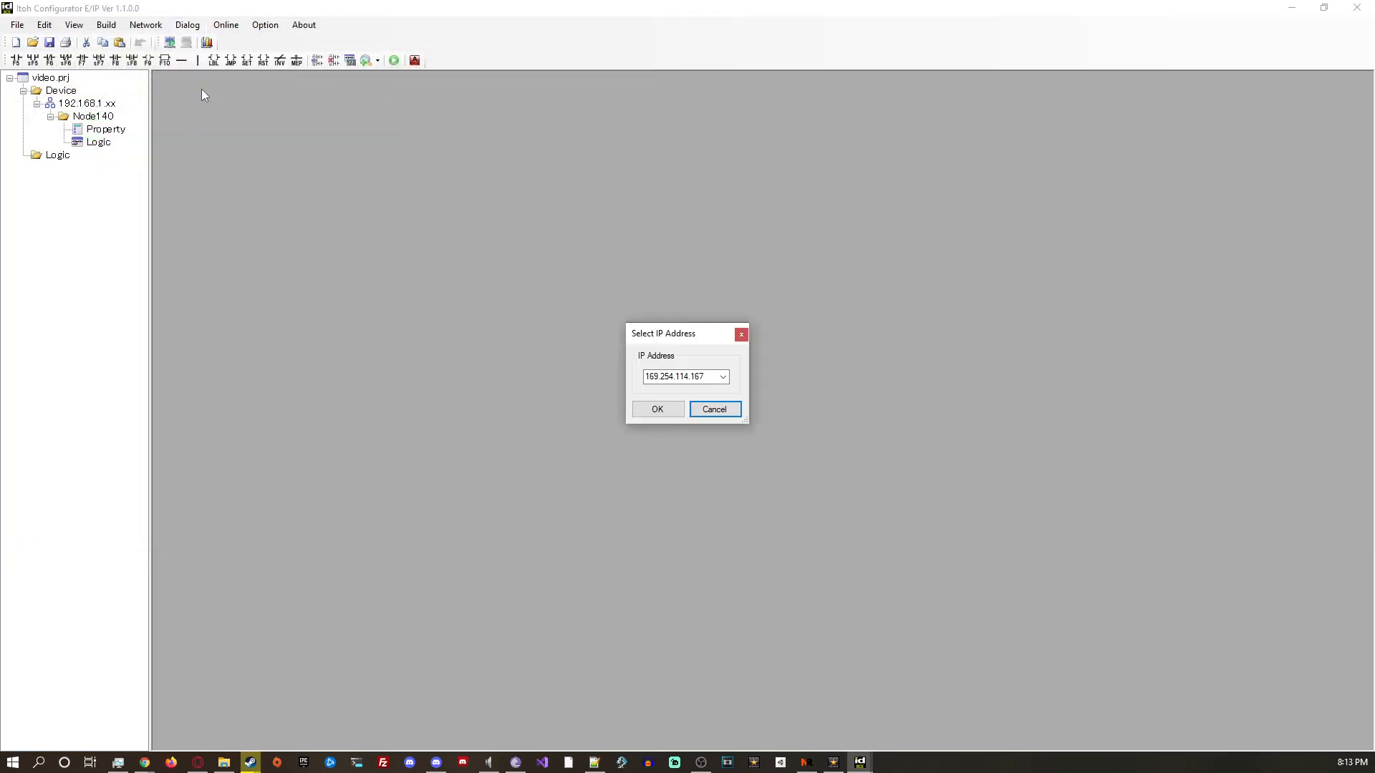
{"action": "left_click", "coordinate": [722, 377]}
{"action": "left_click", "coordinate": [705, 409]}
{"action": "left_click", "coordinate": [649, 408]}
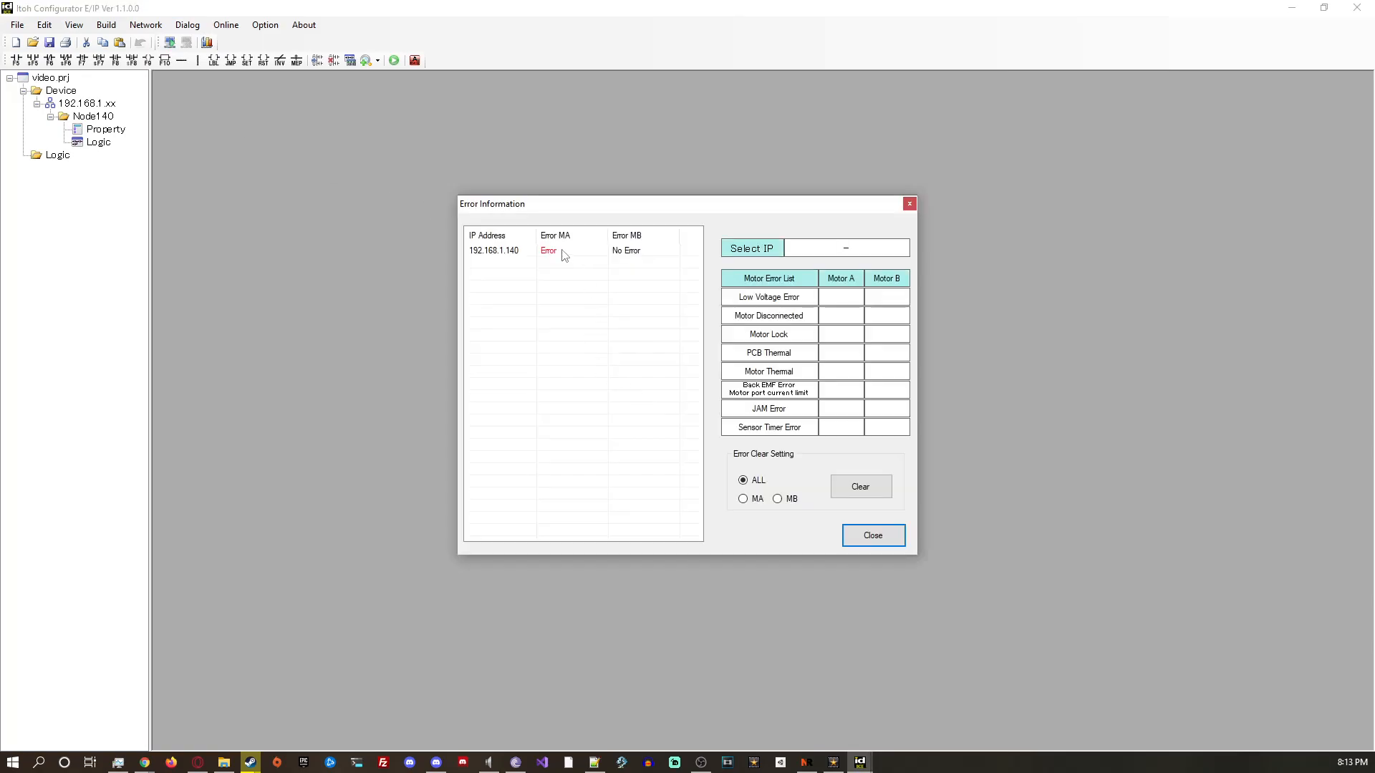
{"action": "left_click", "coordinate": [565, 256]}
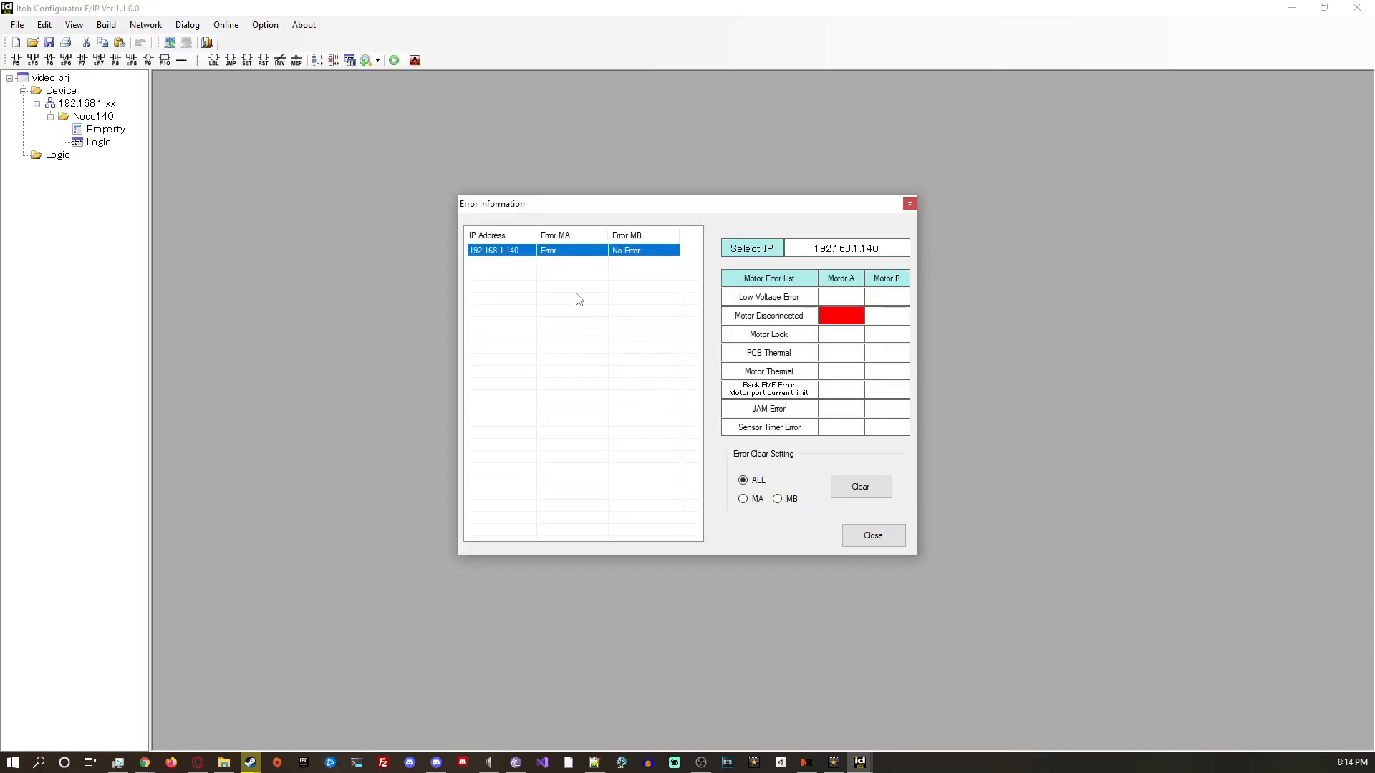
{"action": "left_click", "coordinate": [910, 204]}
Reopen Node140's property settings and write them to the device at 192.168.1.140.
{"action": "left_click", "coordinate": [95, 130]}
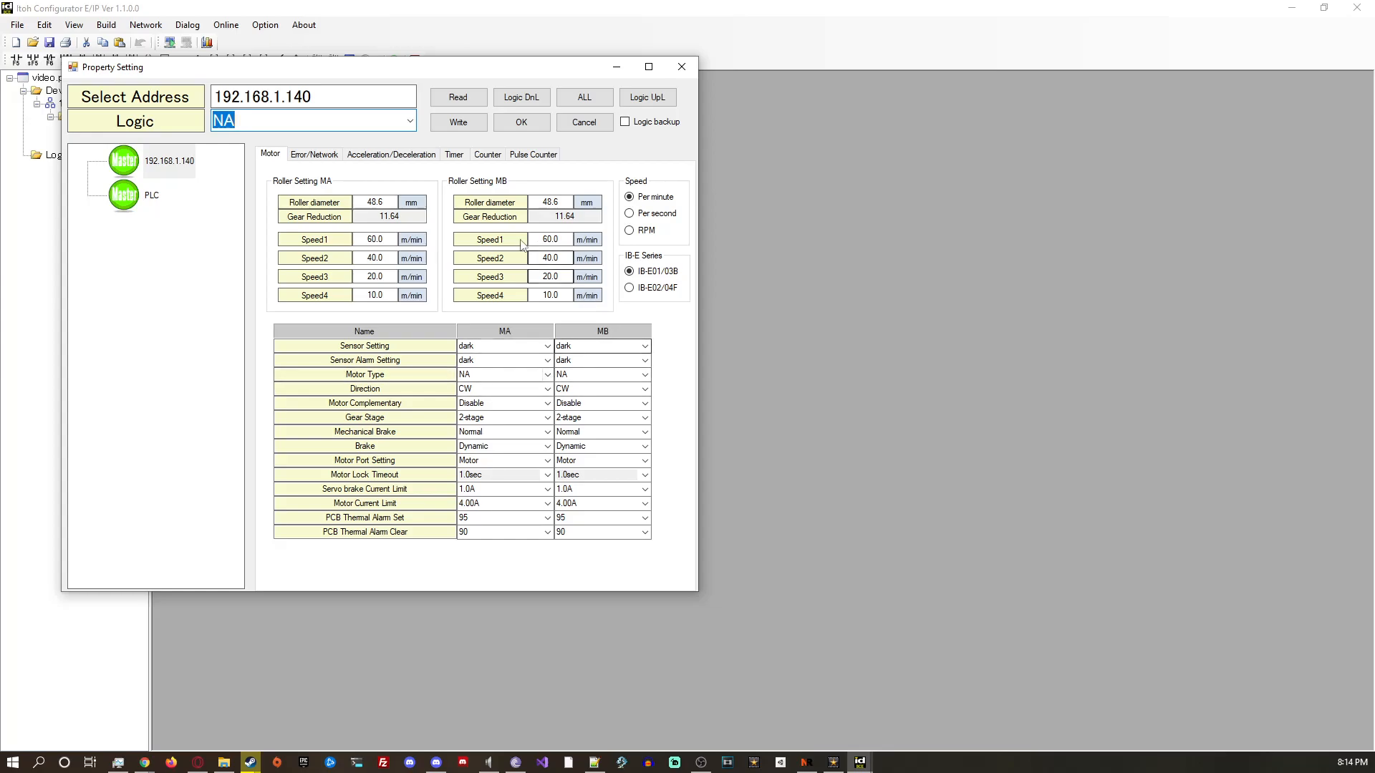
{"action": "left_click", "coordinate": [465, 135]}
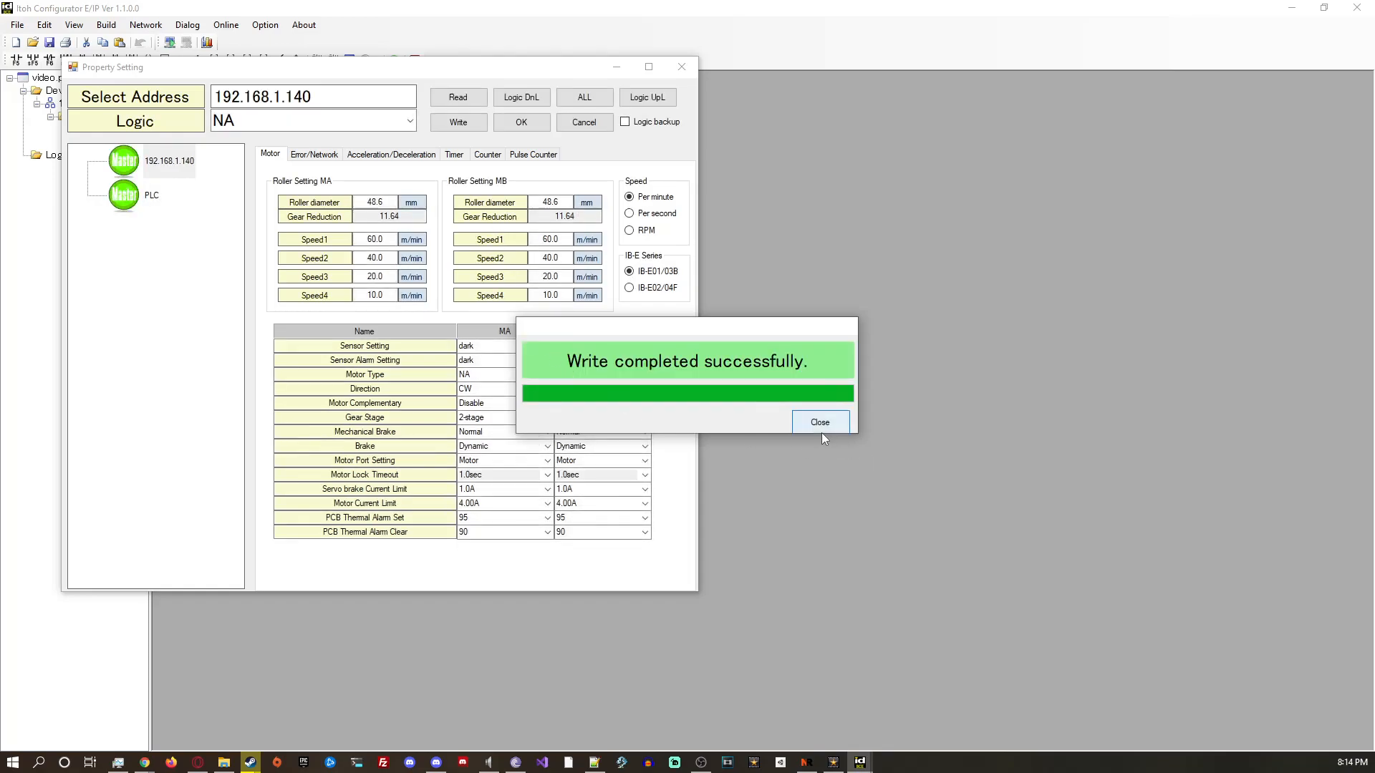
{"action": "left_click", "coordinate": [822, 432]}
{"action": "right_click", "coordinate": [161, 169]}
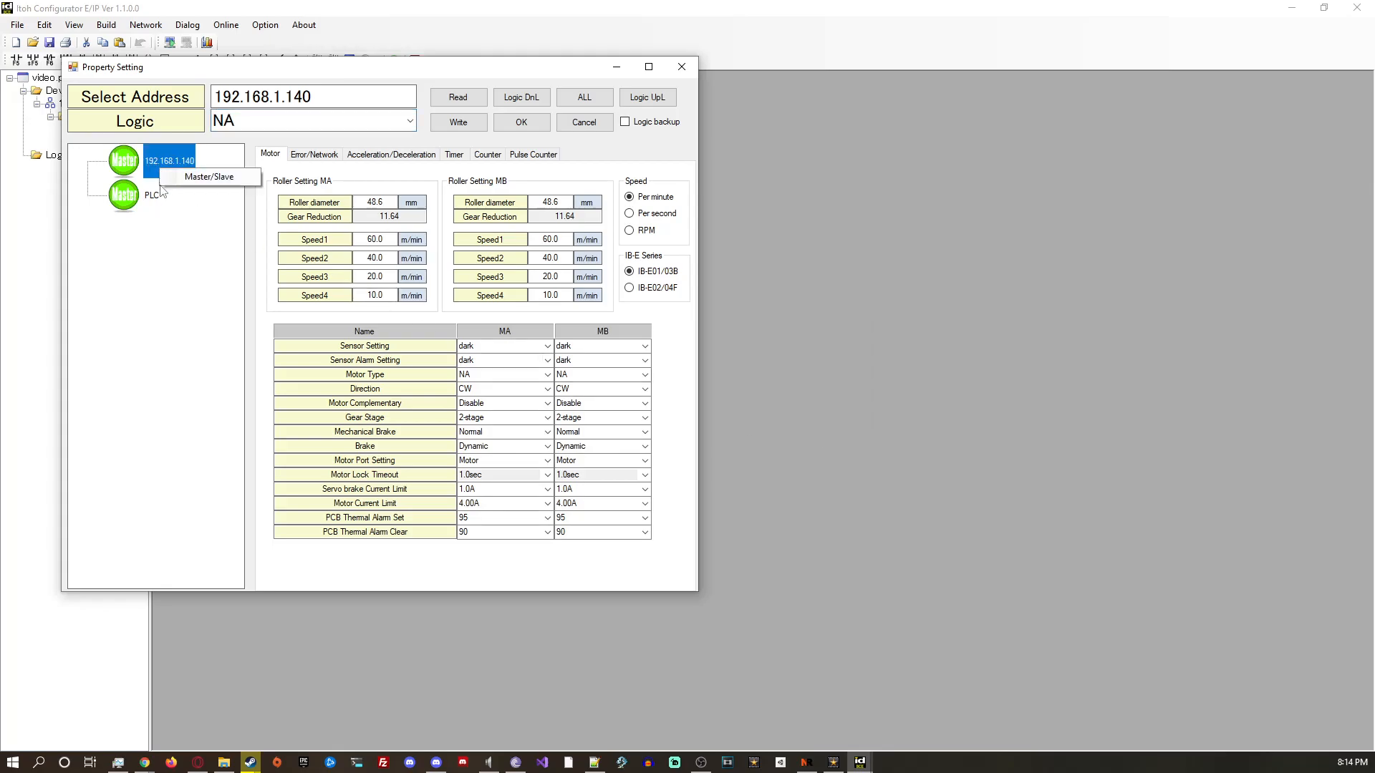
{"action": "left_click", "coordinate": [177, 179]}
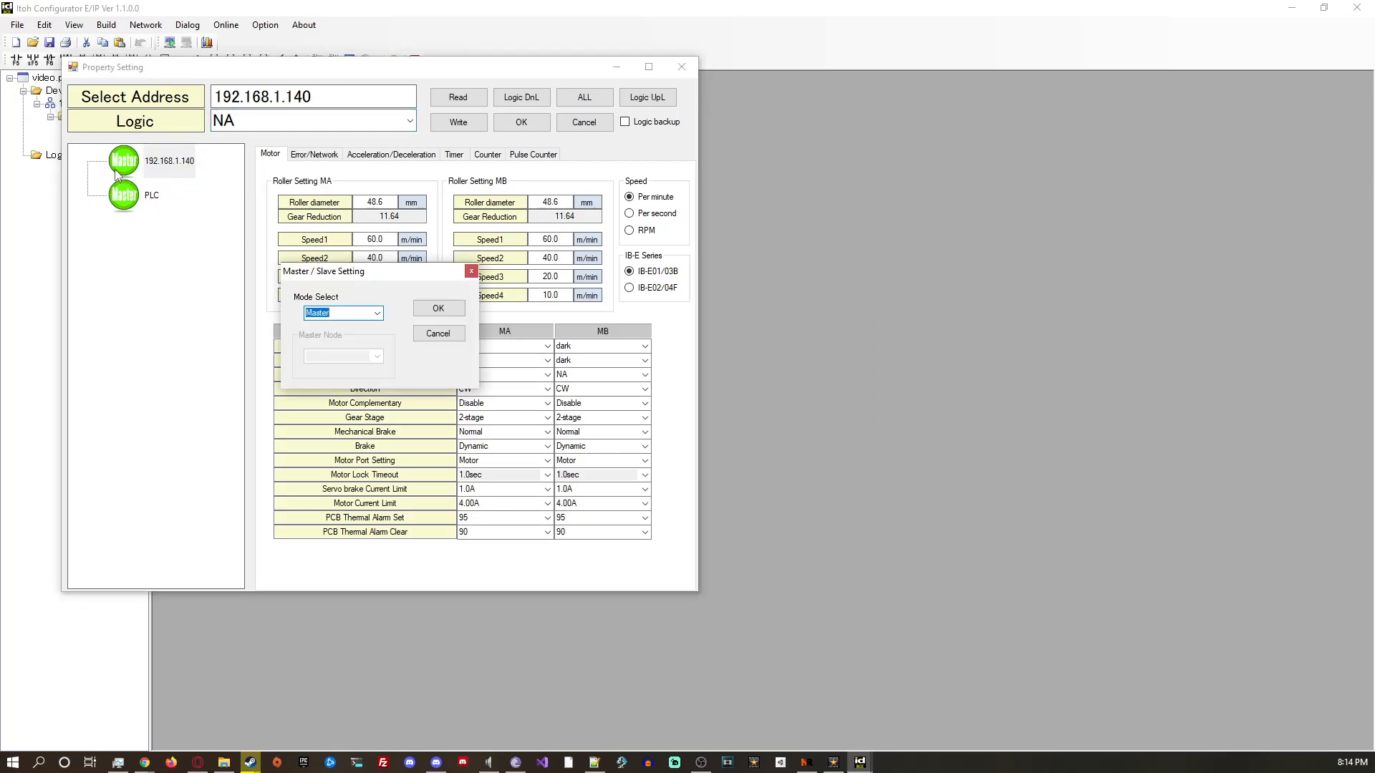
{"action": "left_click", "coordinate": [377, 313]}
{"action": "left_click", "coordinate": [362, 336]}
{"action": "left_click", "coordinate": [377, 357]}
{"action": "left_click", "coordinate": [346, 369]}
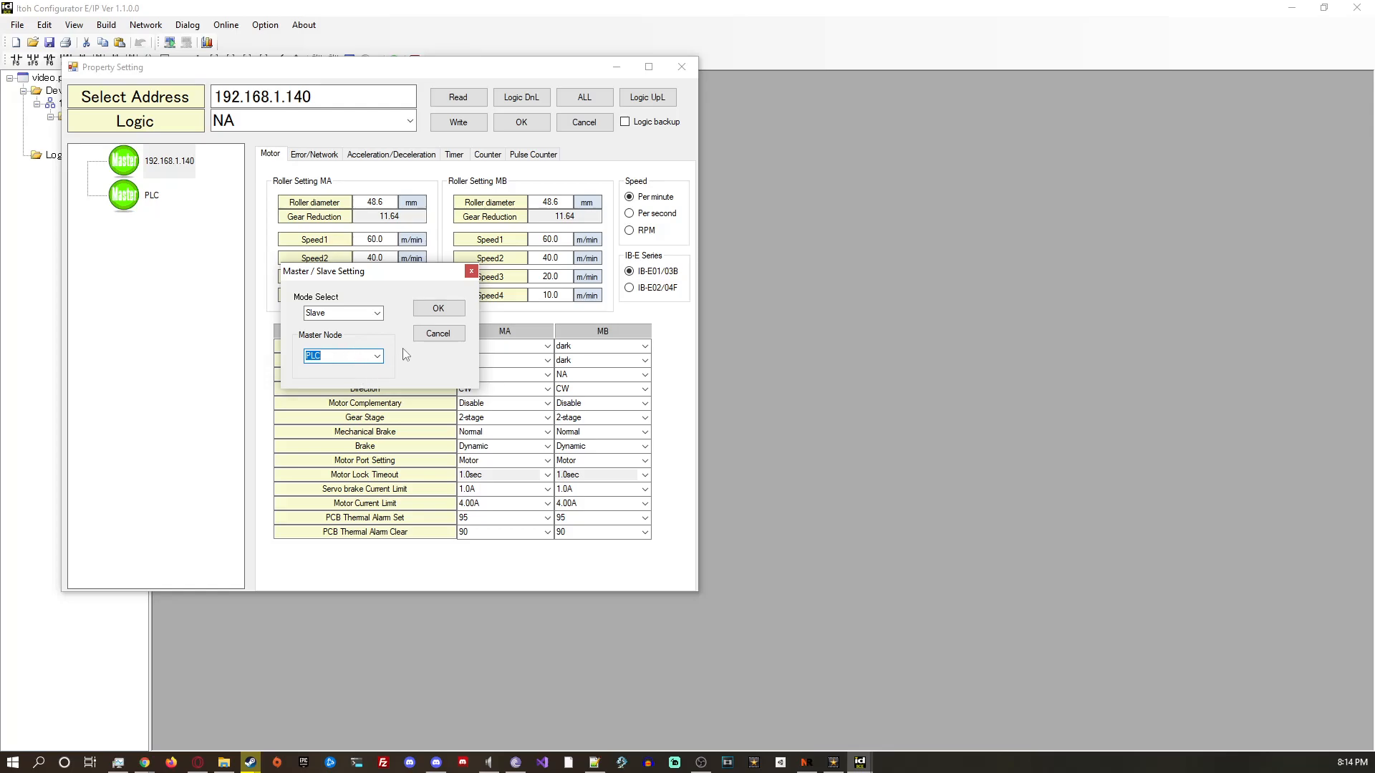
{"action": "left_click", "coordinate": [421, 334]}
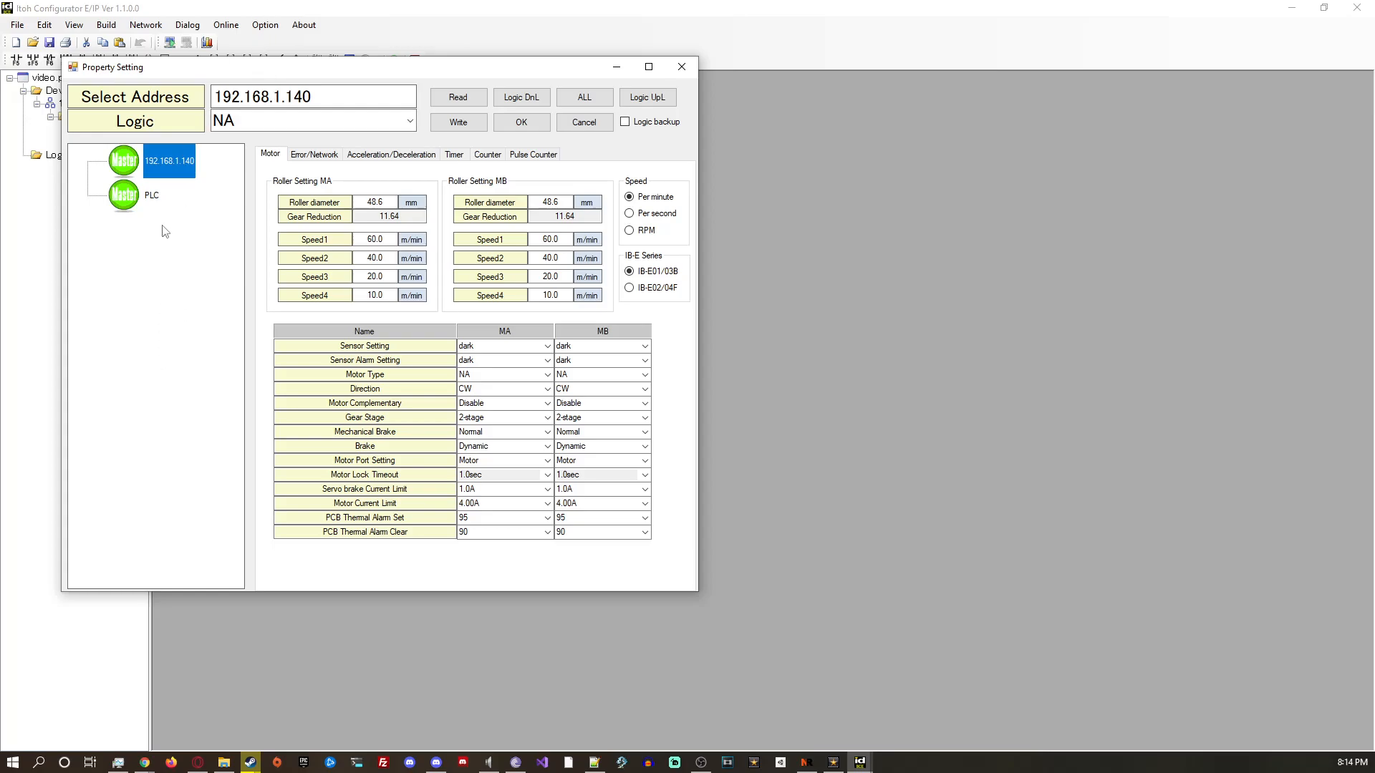
Review Node140's error clear and network settings, return to the motor settings, and close the properties with the values accepted.
{"action": "left_click", "coordinate": [322, 159]}
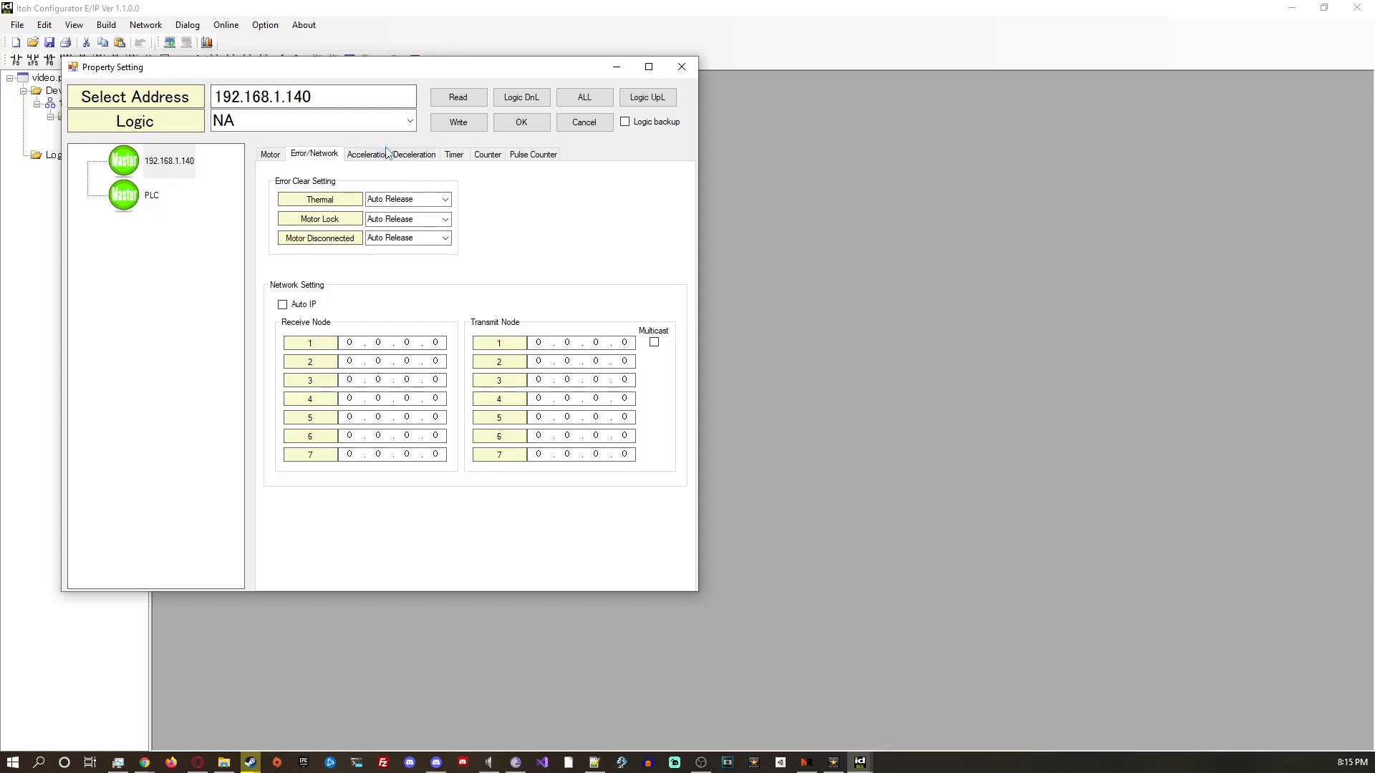
{"action": "left_click", "coordinate": [261, 157]}
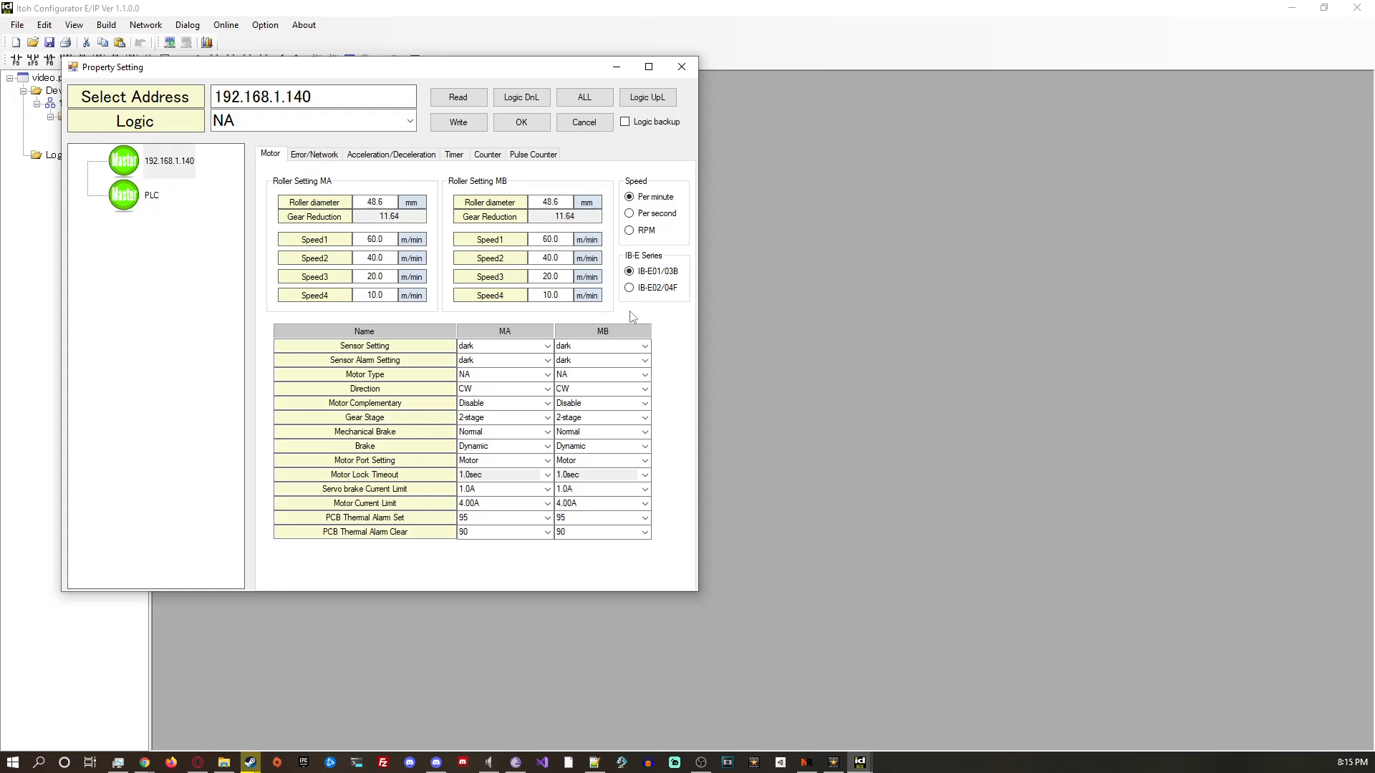
{"action": "left_click", "coordinate": [536, 124]}
Open the device Information list and select the entry for node 192.168.1.140 to examine its logic and firmware details.
{"action": "left_click", "coordinate": [187, 25]}
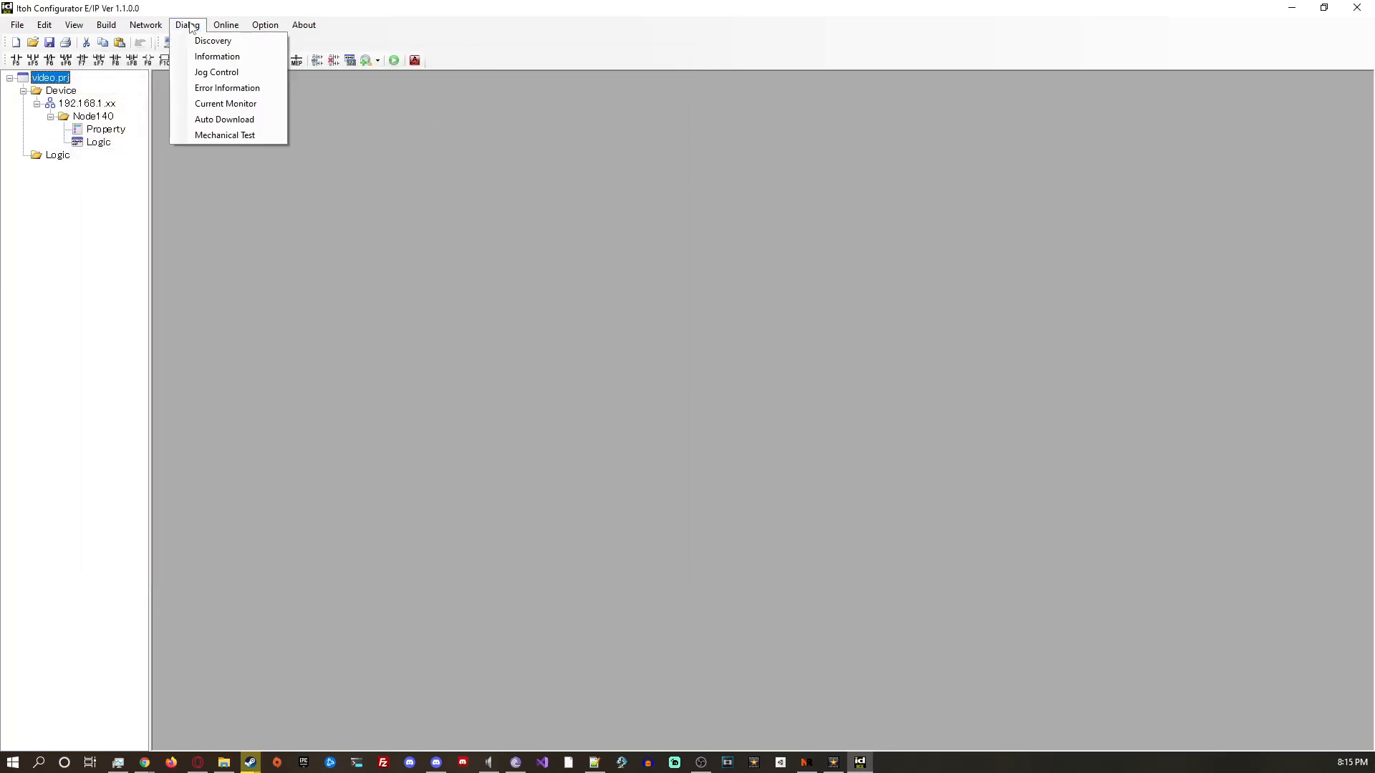
{"action": "left_click", "coordinate": [208, 55]}
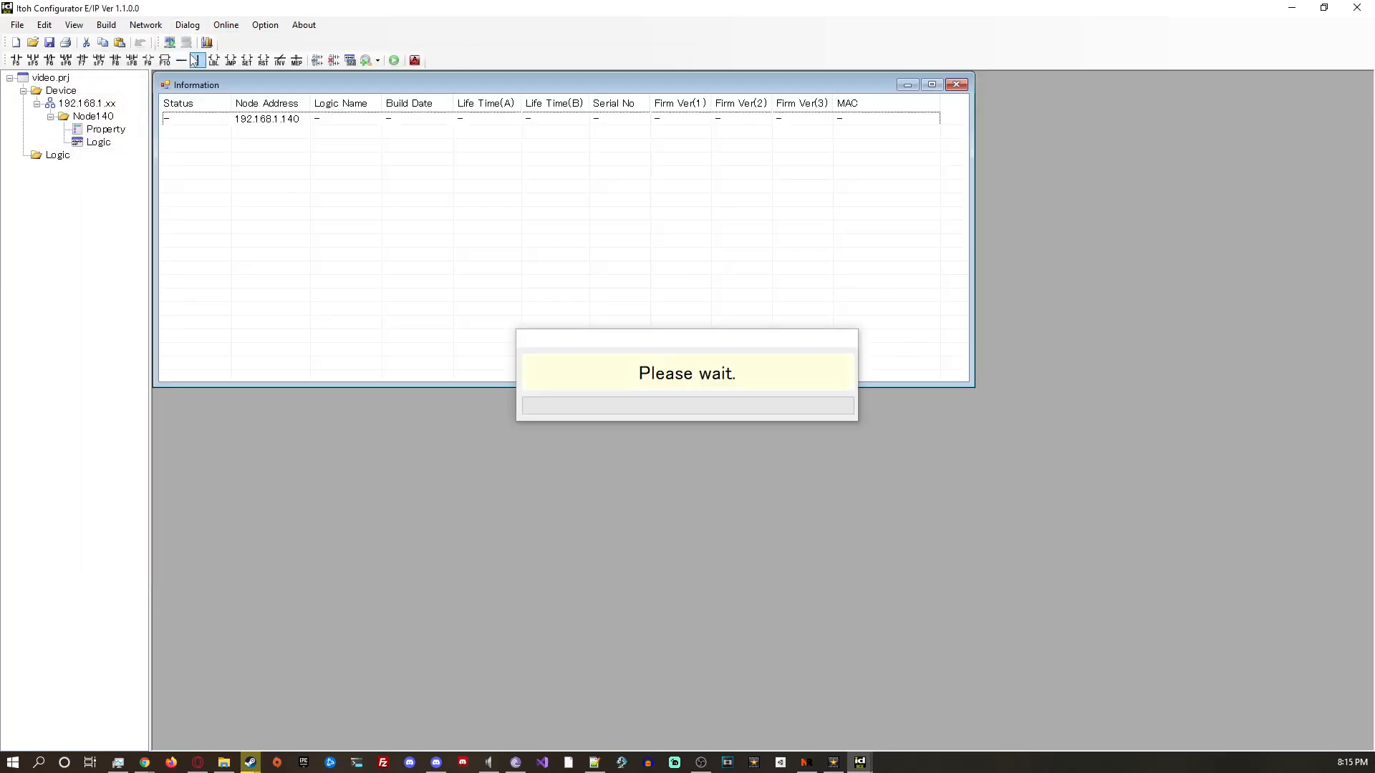
{"action": "left_click", "coordinate": [336, 124]}
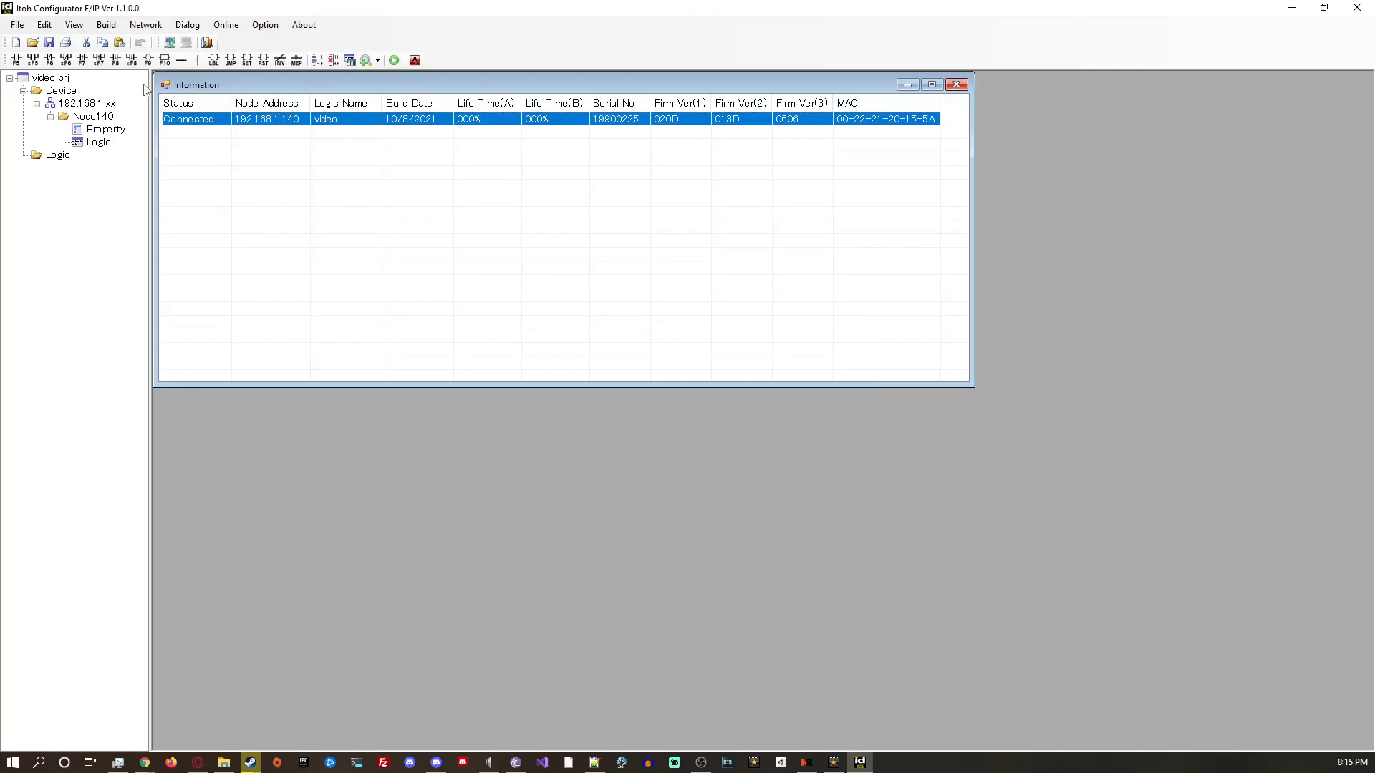
Upload the logic program video from 192.168.1.140 through Node140's property settings.
{"action": "double_click", "coordinate": [99, 142]}
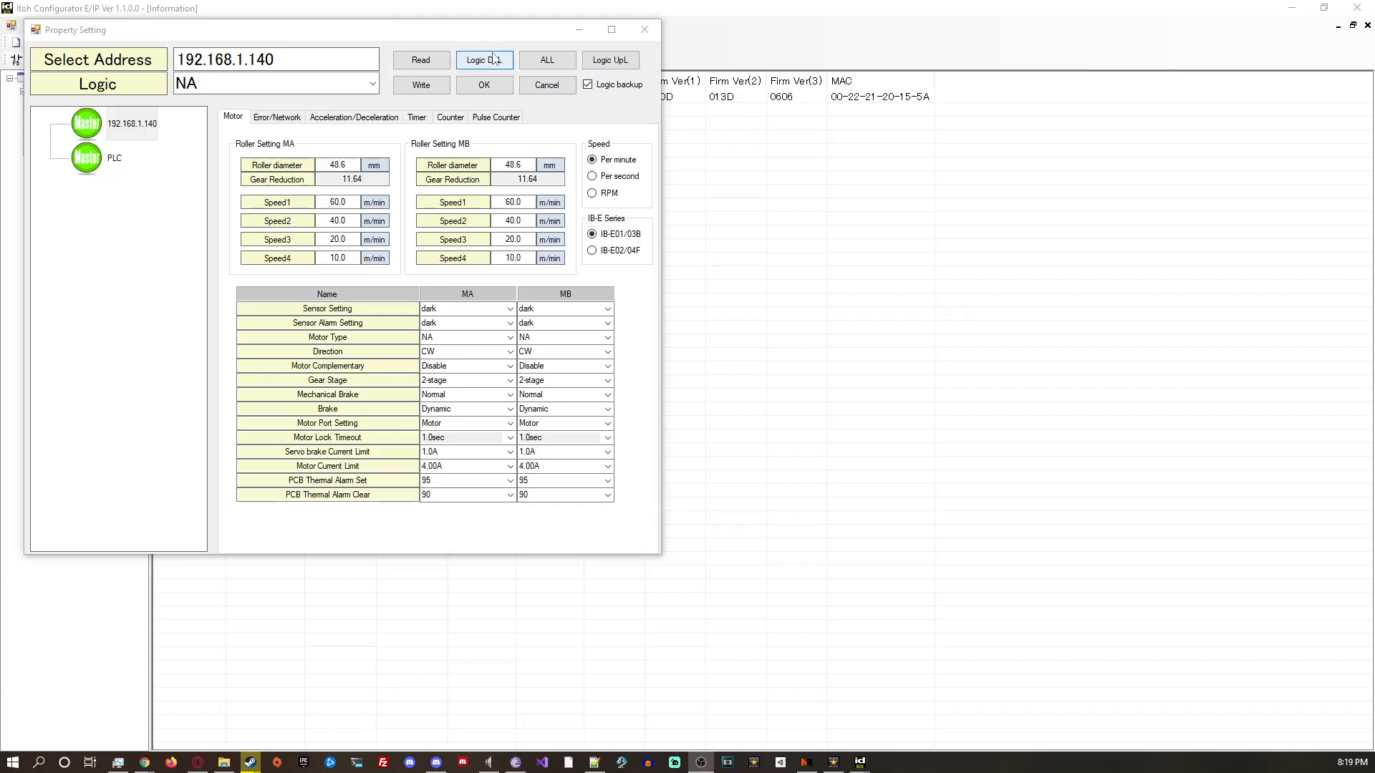
{"action": "left_click", "coordinate": [341, 89]}
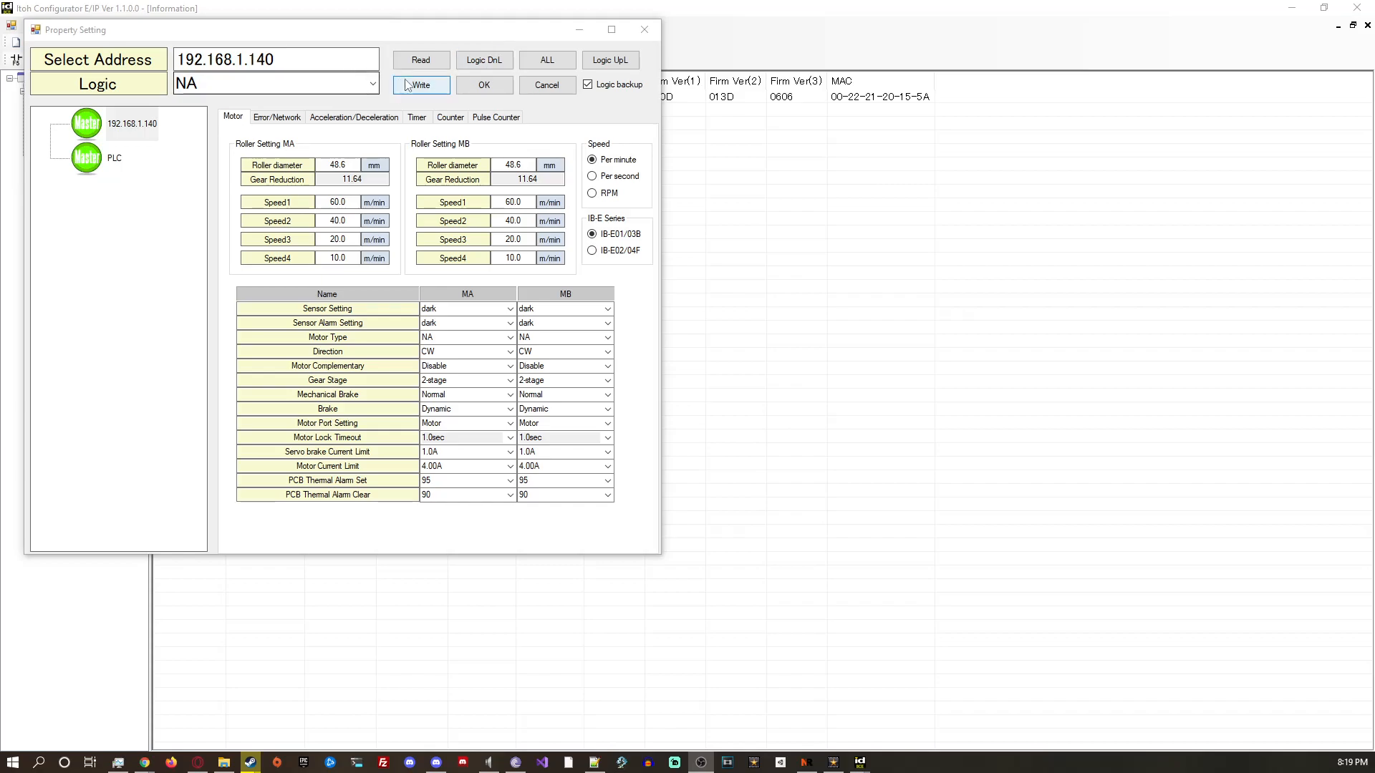
{"action": "left_click_drag", "start_coordinate": [498, 39], "coordinate": [636, 131]}
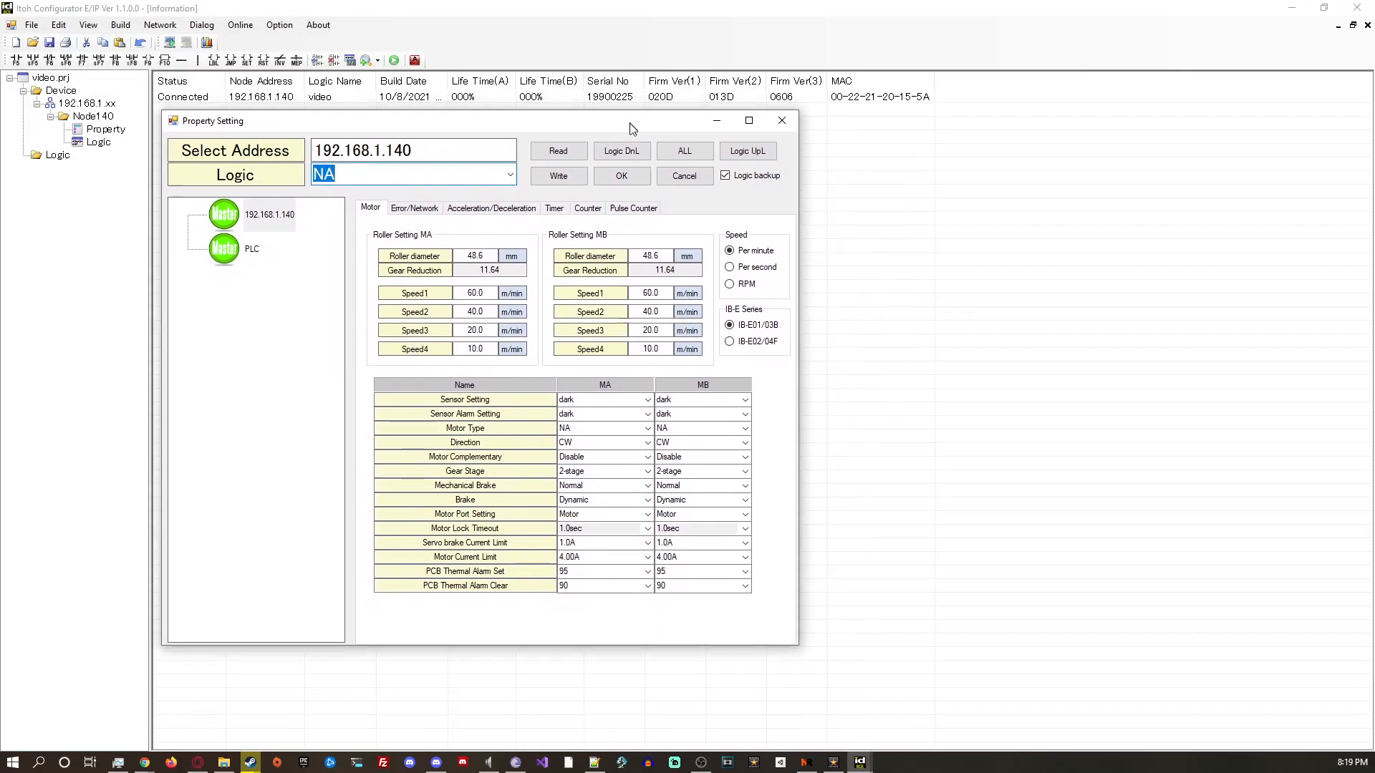
{"action": "left_click", "coordinate": [750, 151]}
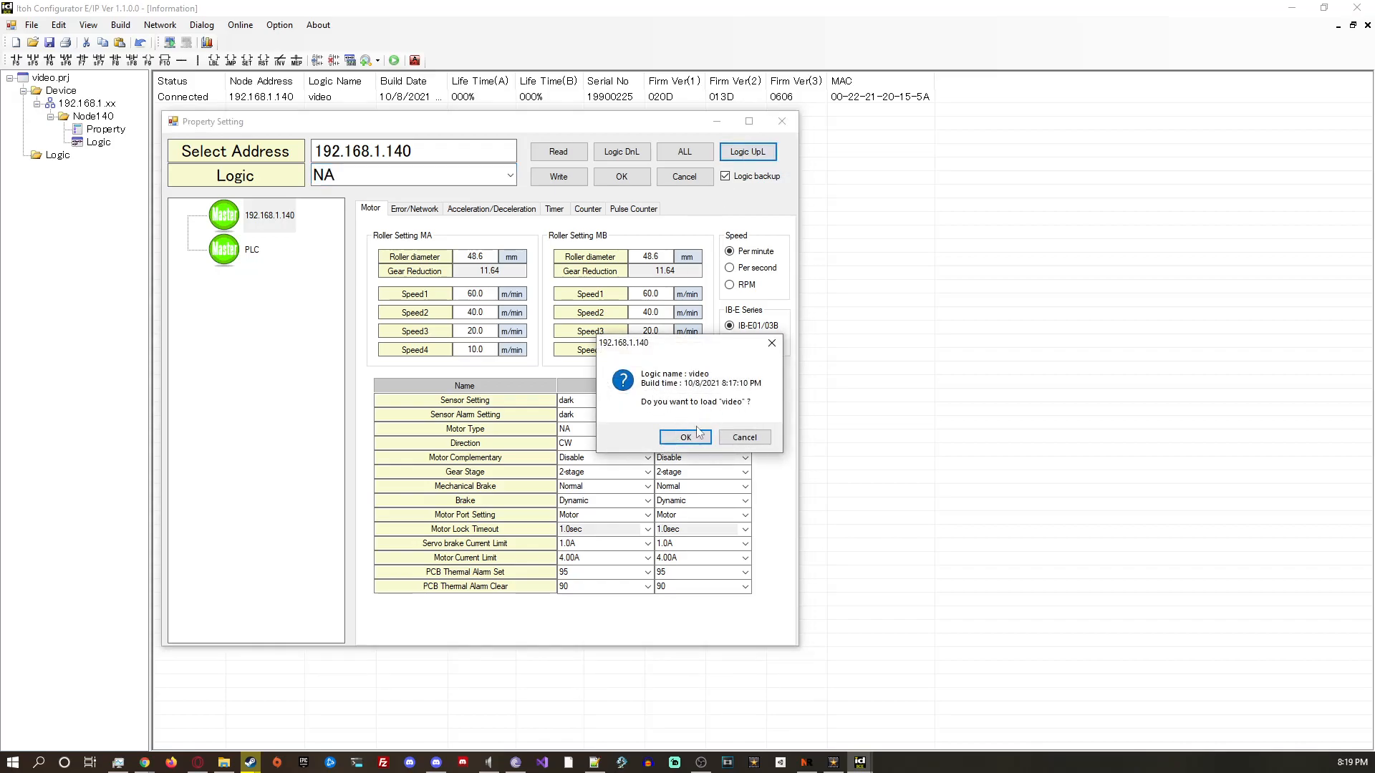
{"action": "left_click", "coordinate": [696, 436]}
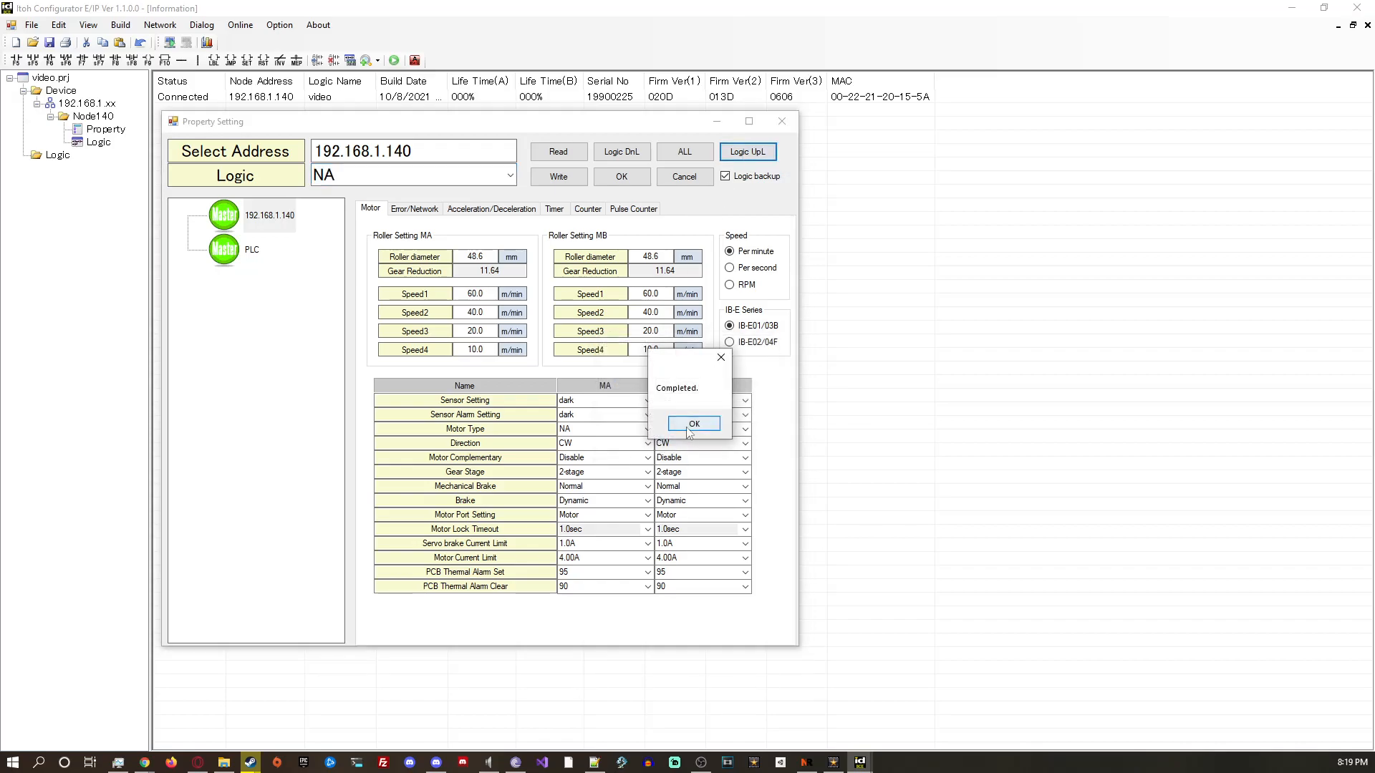
Finish the logic upload, accept Node140's properties, and open the ladder program of the video logic.
{"action": "left_click", "coordinate": [688, 427]}
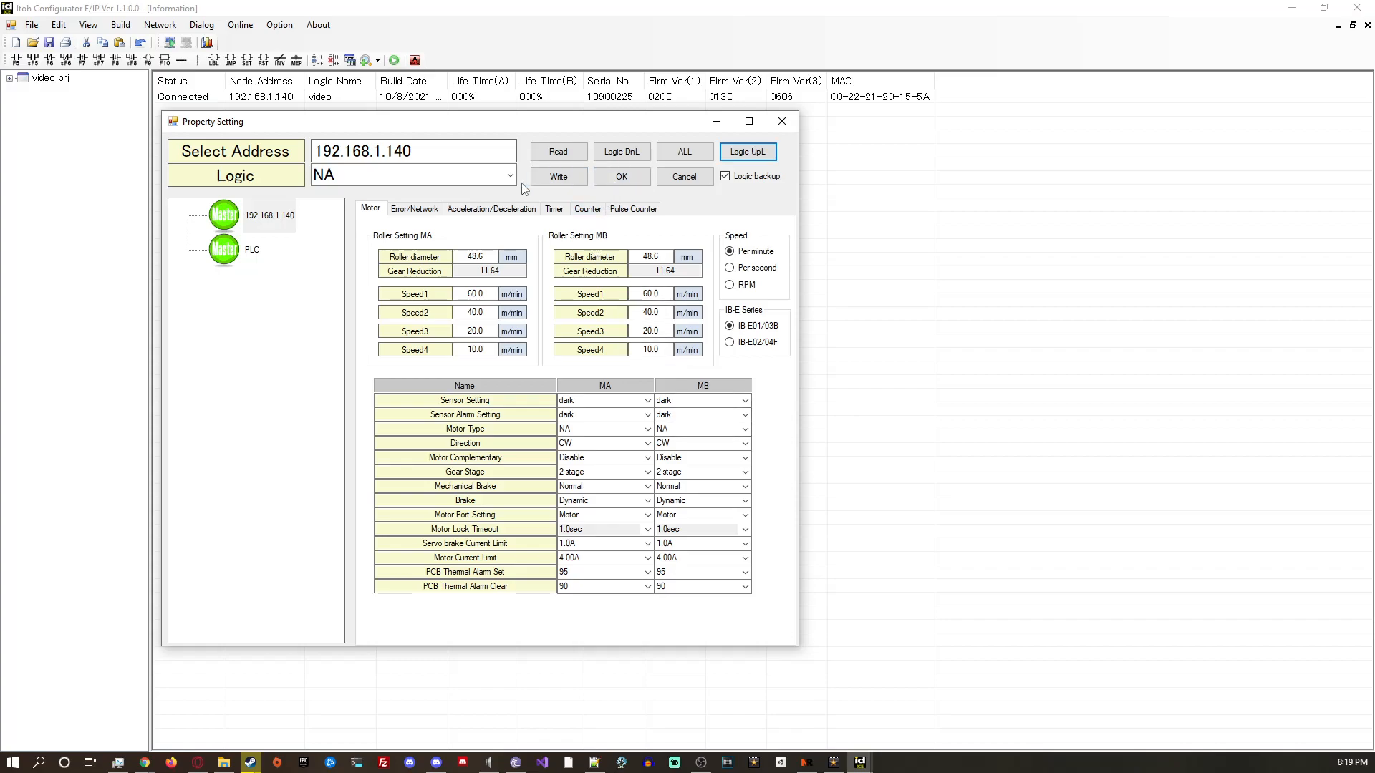
{"action": "left_click", "coordinate": [620, 178]}
{"action": "double_click", "coordinate": [40, 79]}
{"action": "double_click", "coordinate": [55, 93]}
{"action": "double_click", "coordinate": [57, 117]}
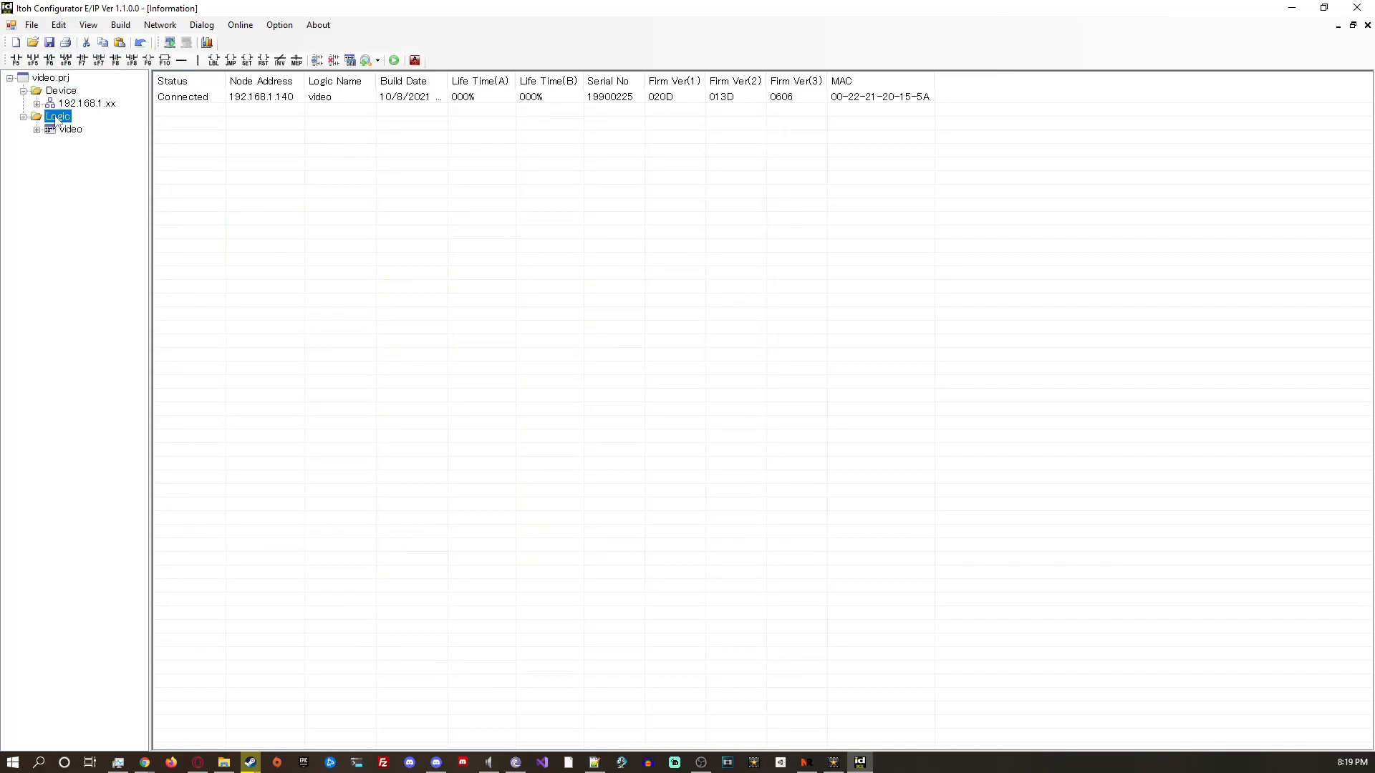
{"action": "double_click", "coordinate": [79, 103]}
{"action": "double_click", "coordinate": [93, 116]}
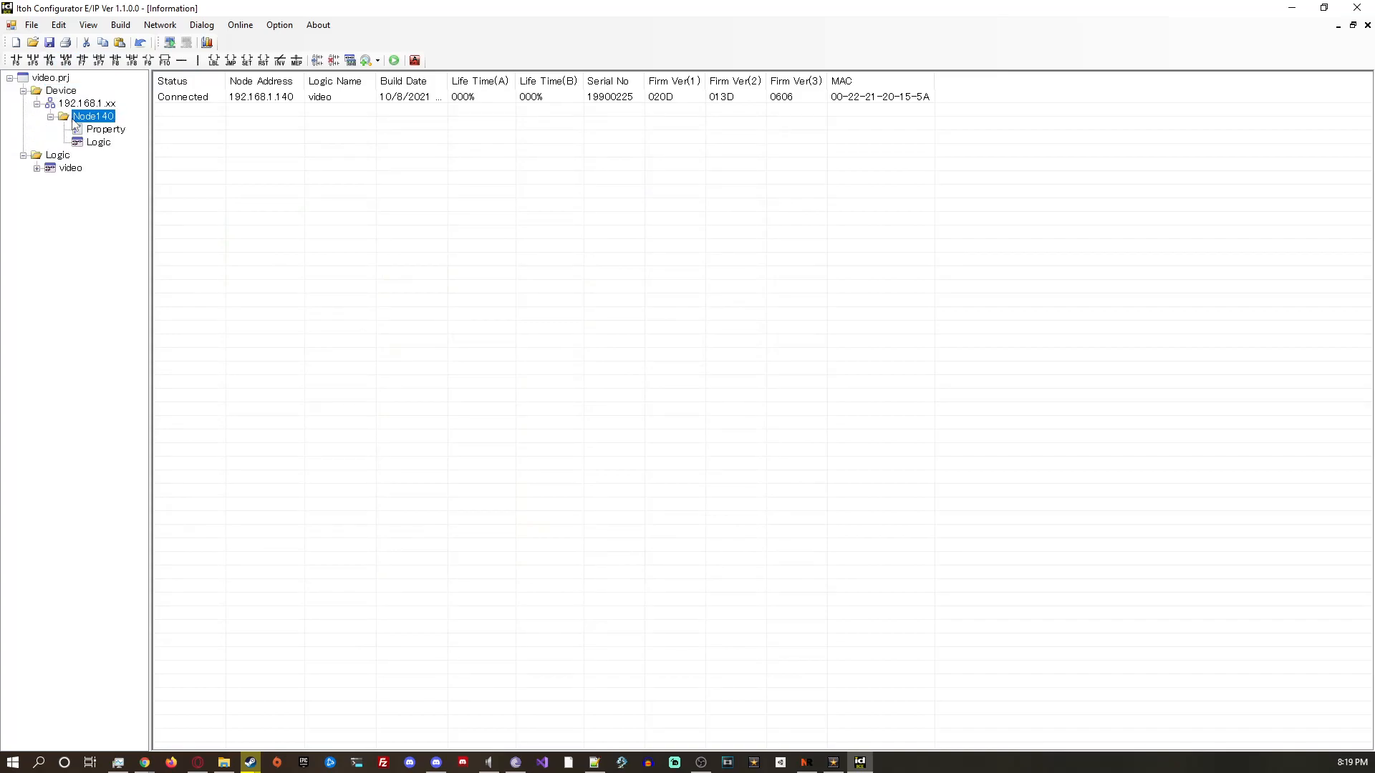
{"action": "double_click", "coordinate": [68, 168]}
{"action": "double_click", "coordinate": [89, 181]}
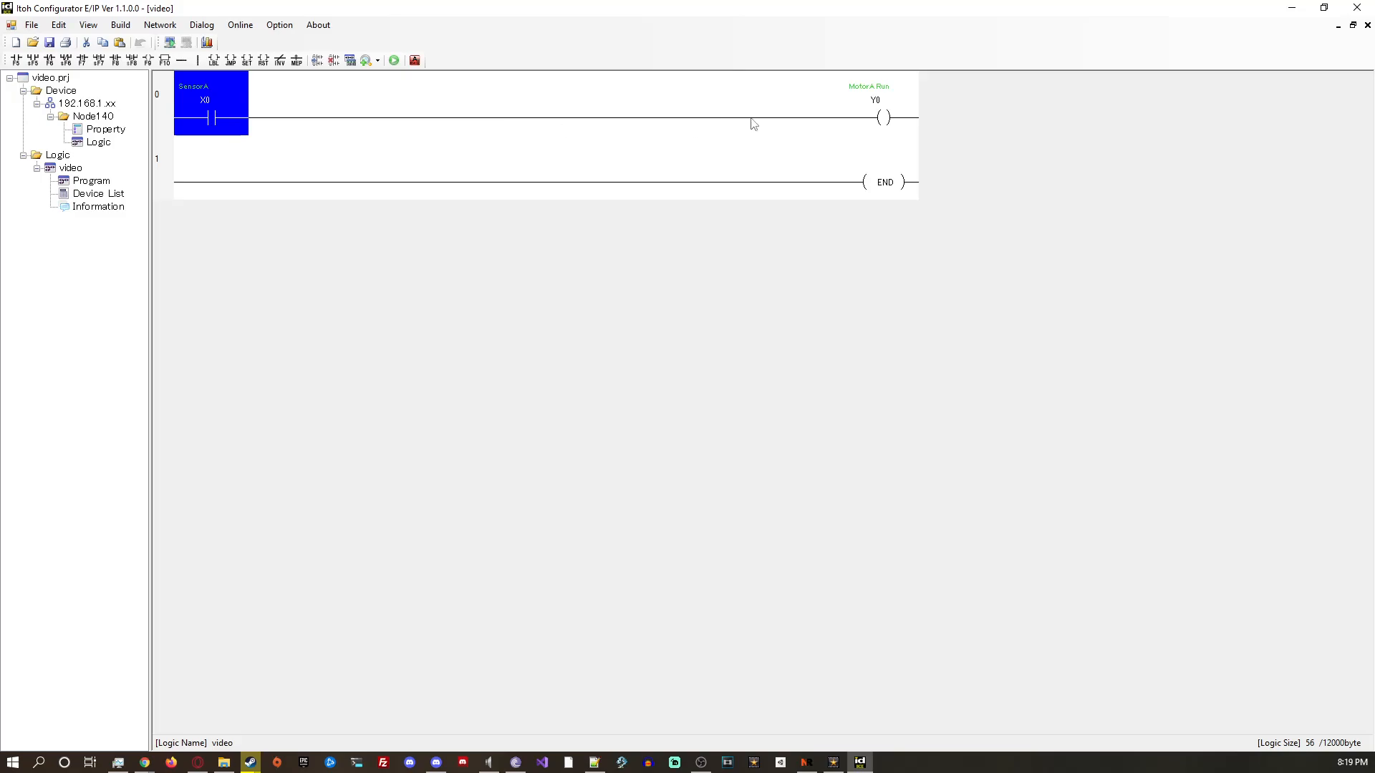
Assign the video logic to Node140 in its property settings and accept the change.
{"action": "double_click", "coordinate": [97, 127]}
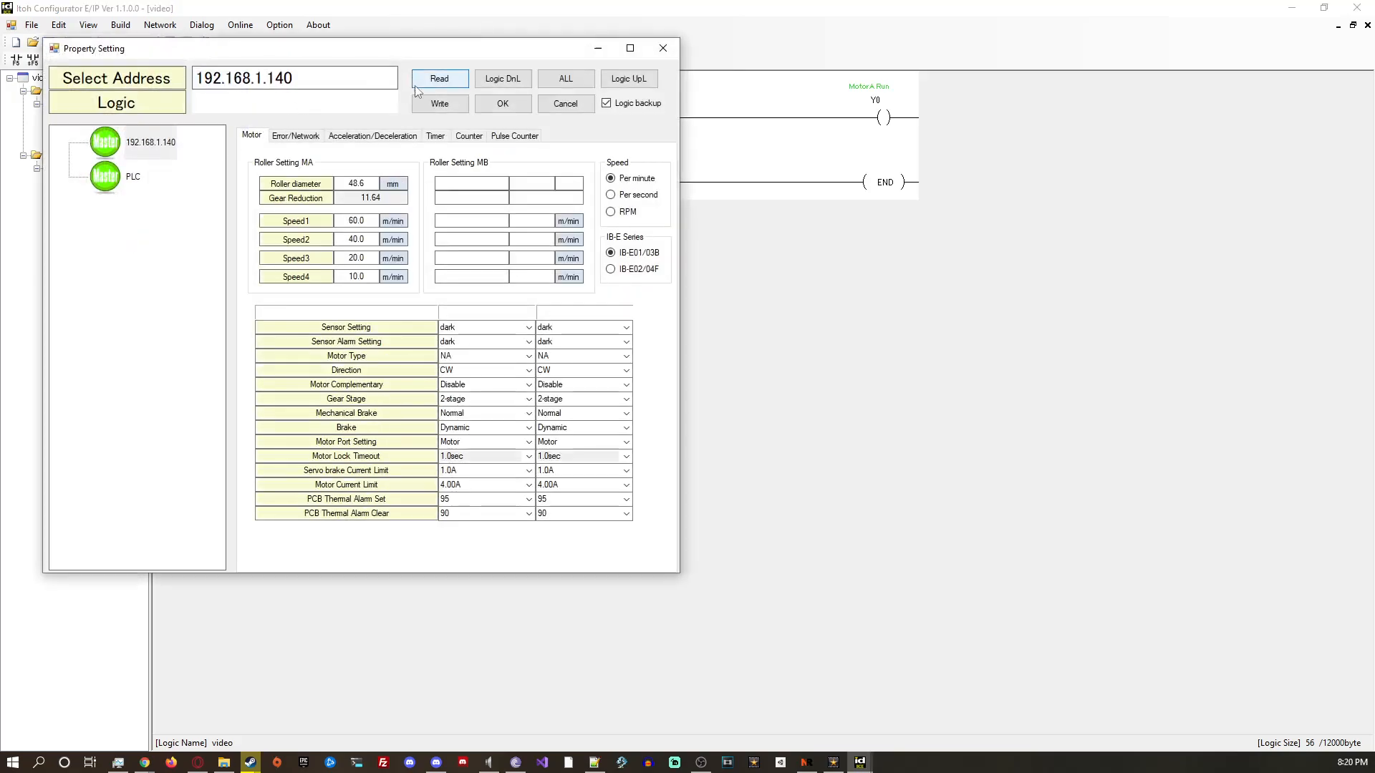
{"action": "left_click", "coordinate": [393, 103]}
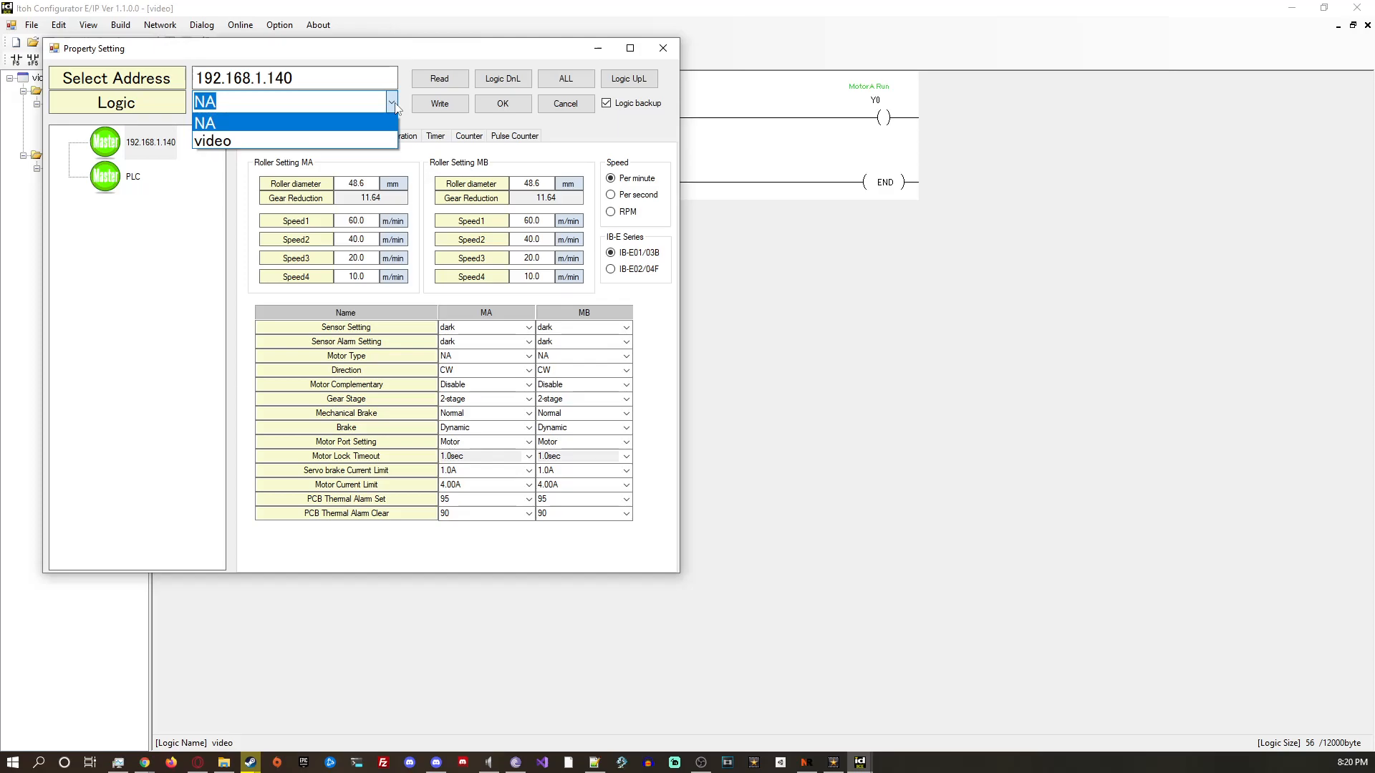
{"action": "left_click", "coordinate": [302, 137]}
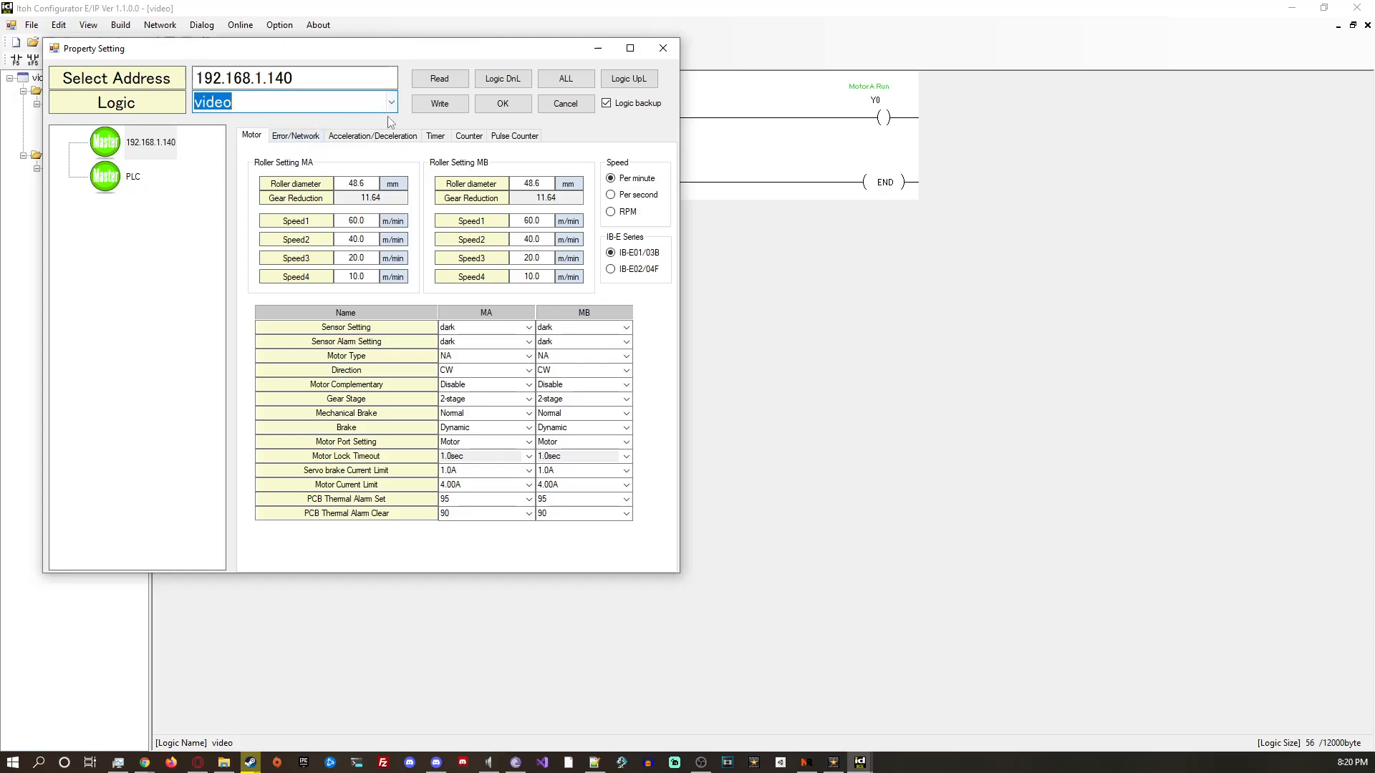
{"action": "left_click", "coordinate": [503, 108]}
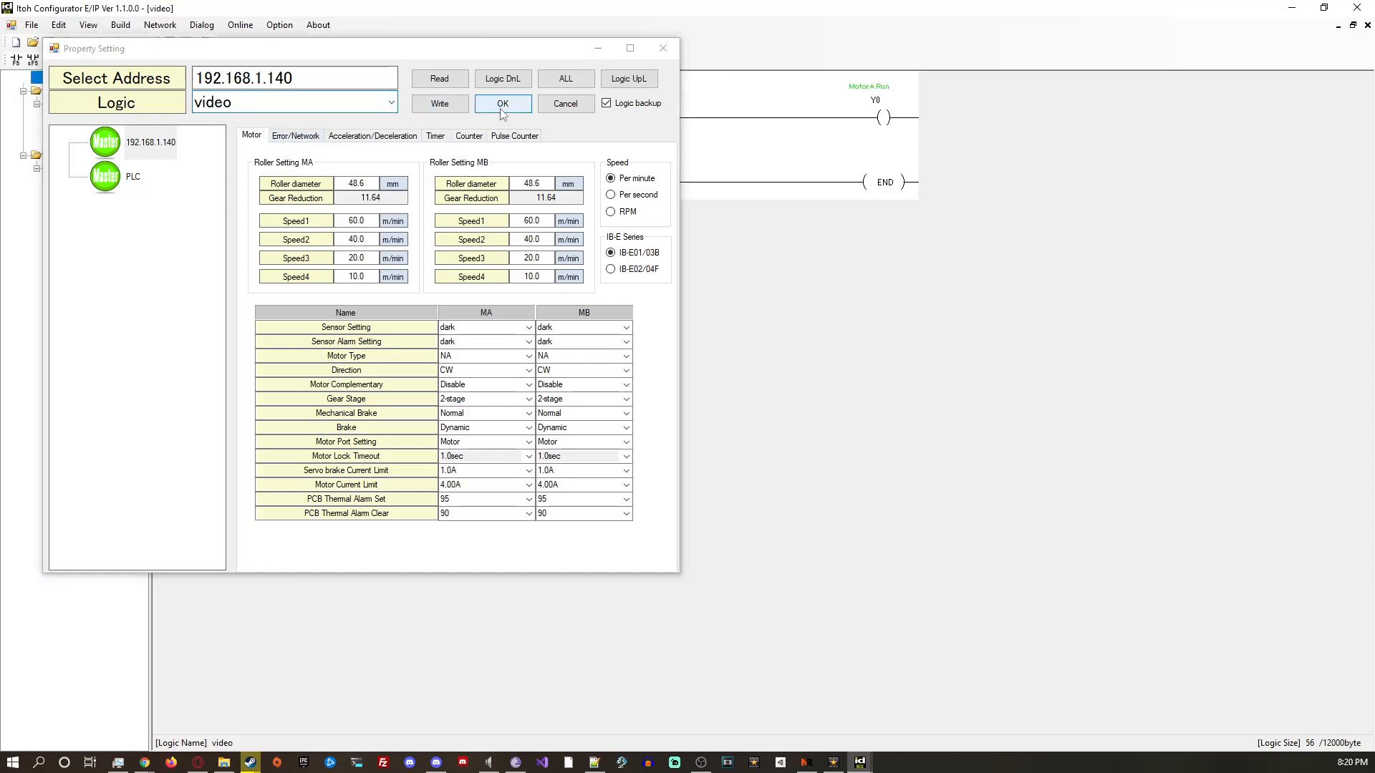
Reopen Node140's property settings, set the logic to NA, and accept the change.
{"action": "double_click", "coordinate": [110, 132]}
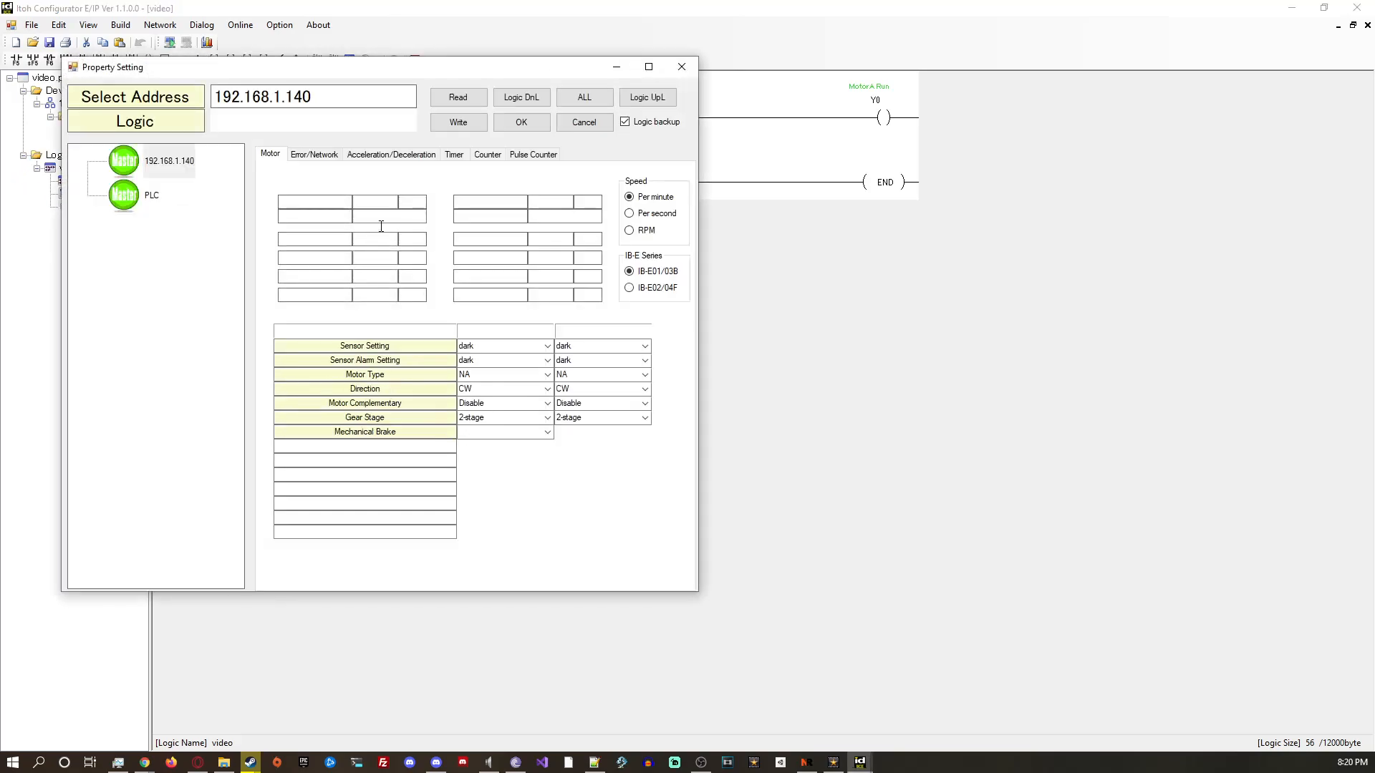
{"action": "left_click", "coordinate": [409, 121]}
{"action": "left_click", "coordinate": [346, 134]}
{"action": "left_click", "coordinate": [521, 122]}
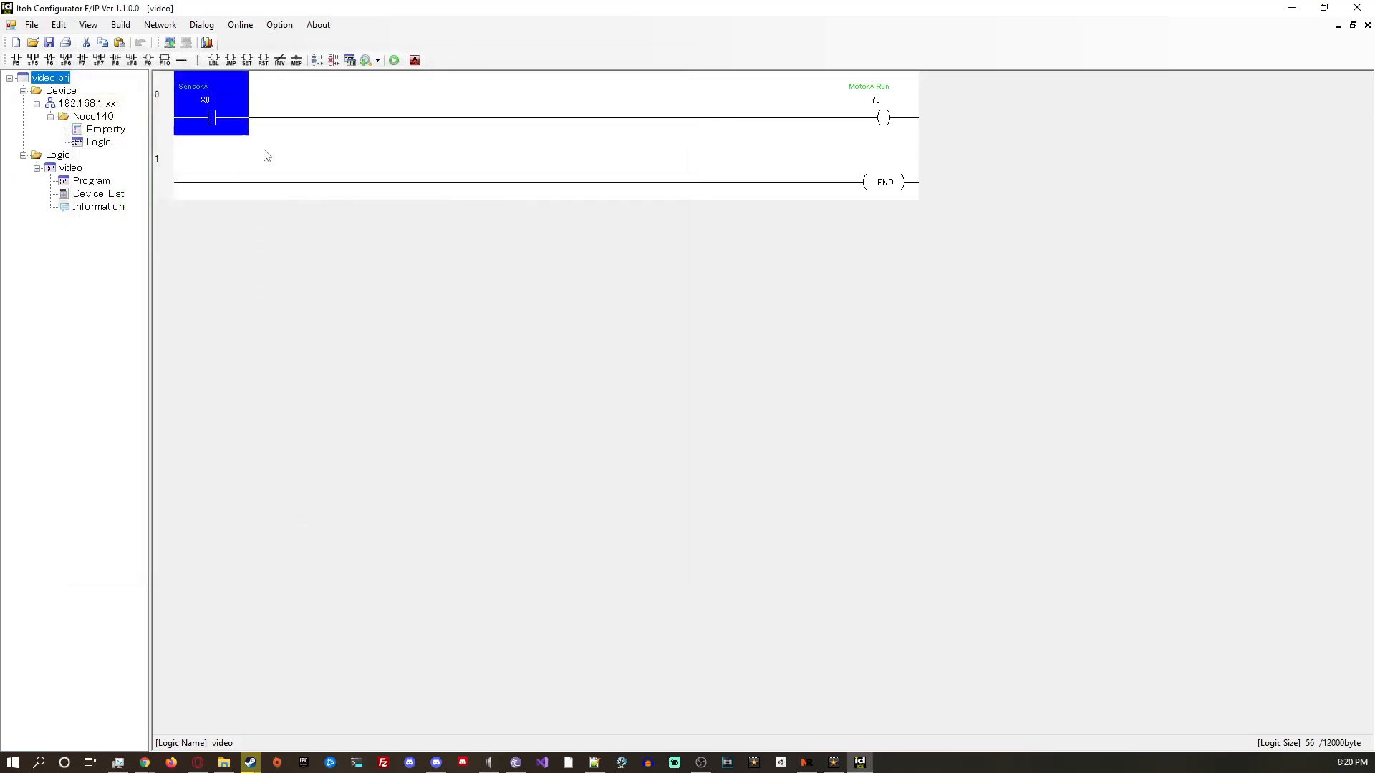
Read Node140's property settings, including its logic assignment, back from 192.168.1.140 and accept them.
{"action": "double_click", "coordinate": [114, 130]}
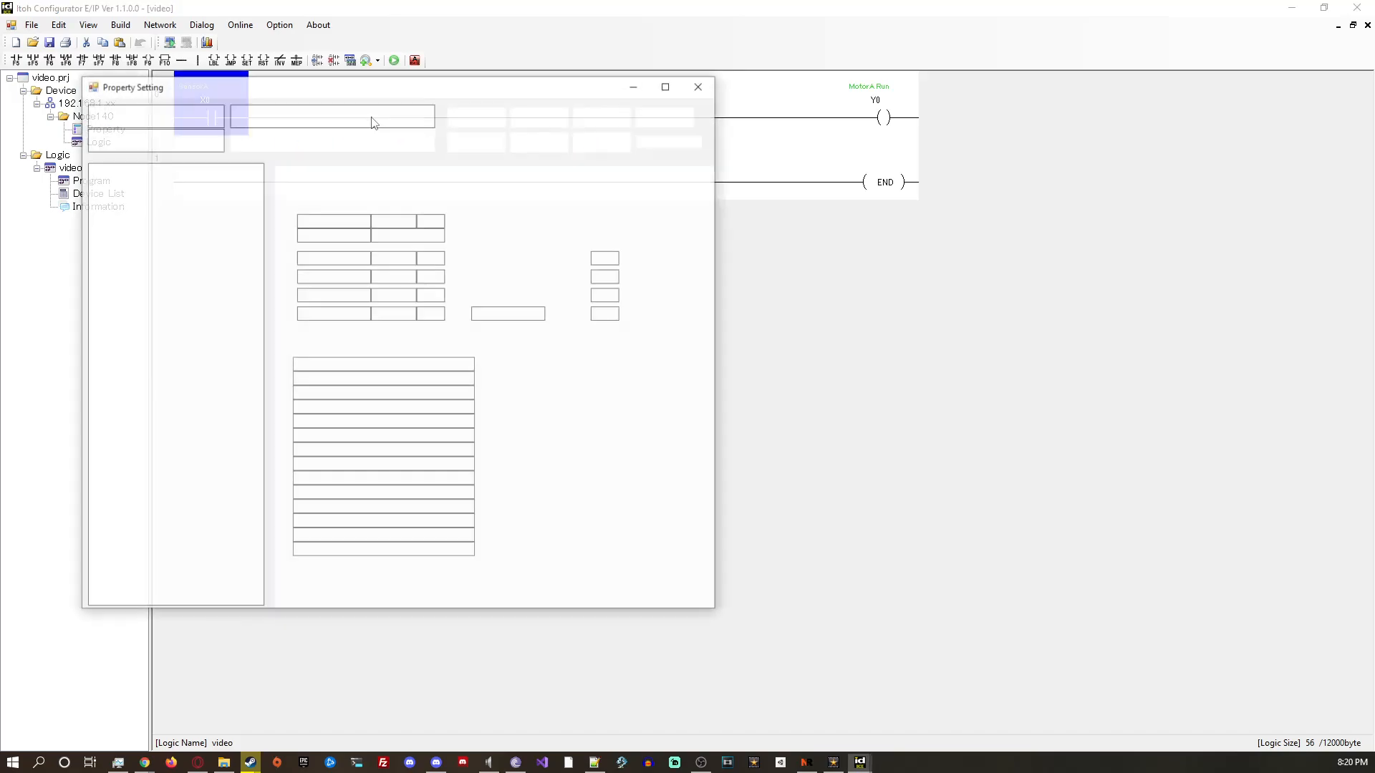
{"action": "left_click", "coordinate": [502, 117]}
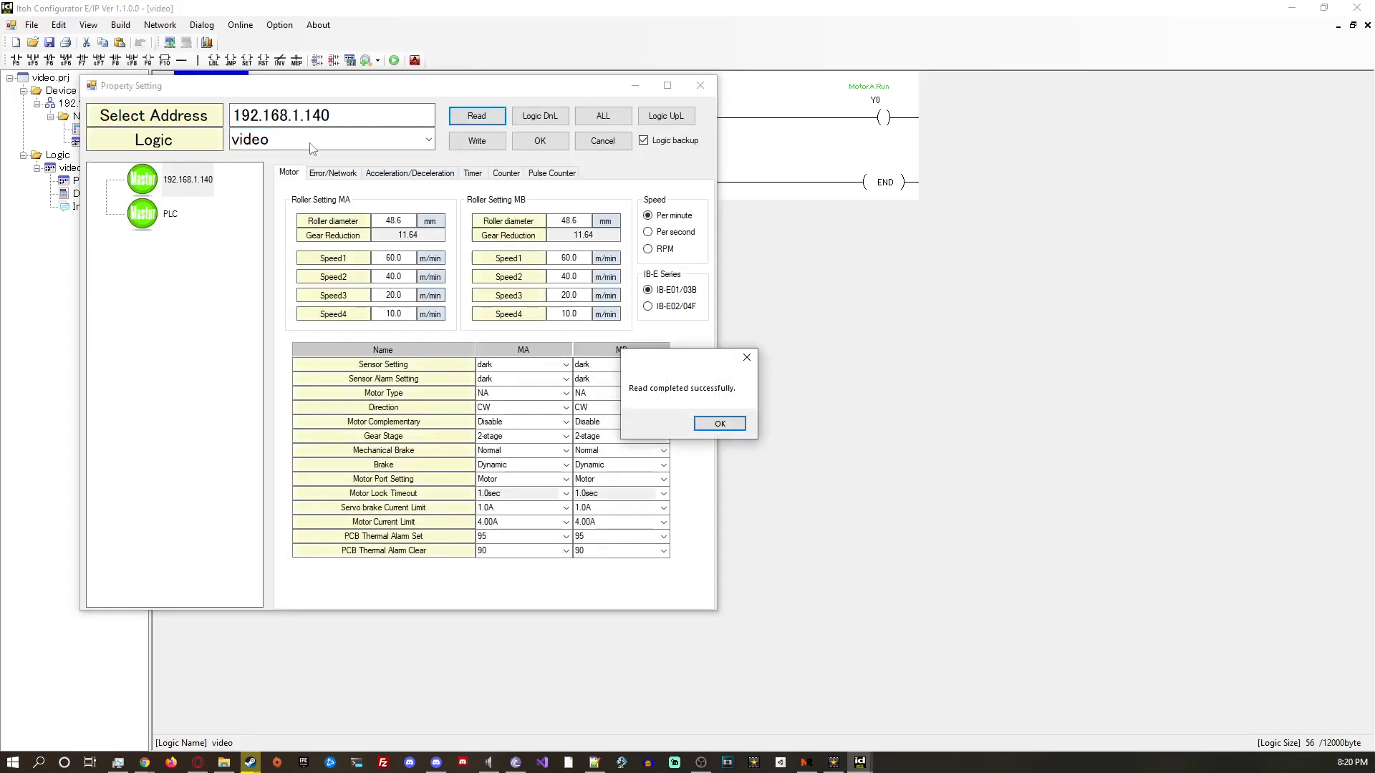
{"action": "left_click", "coordinate": [713, 427]}
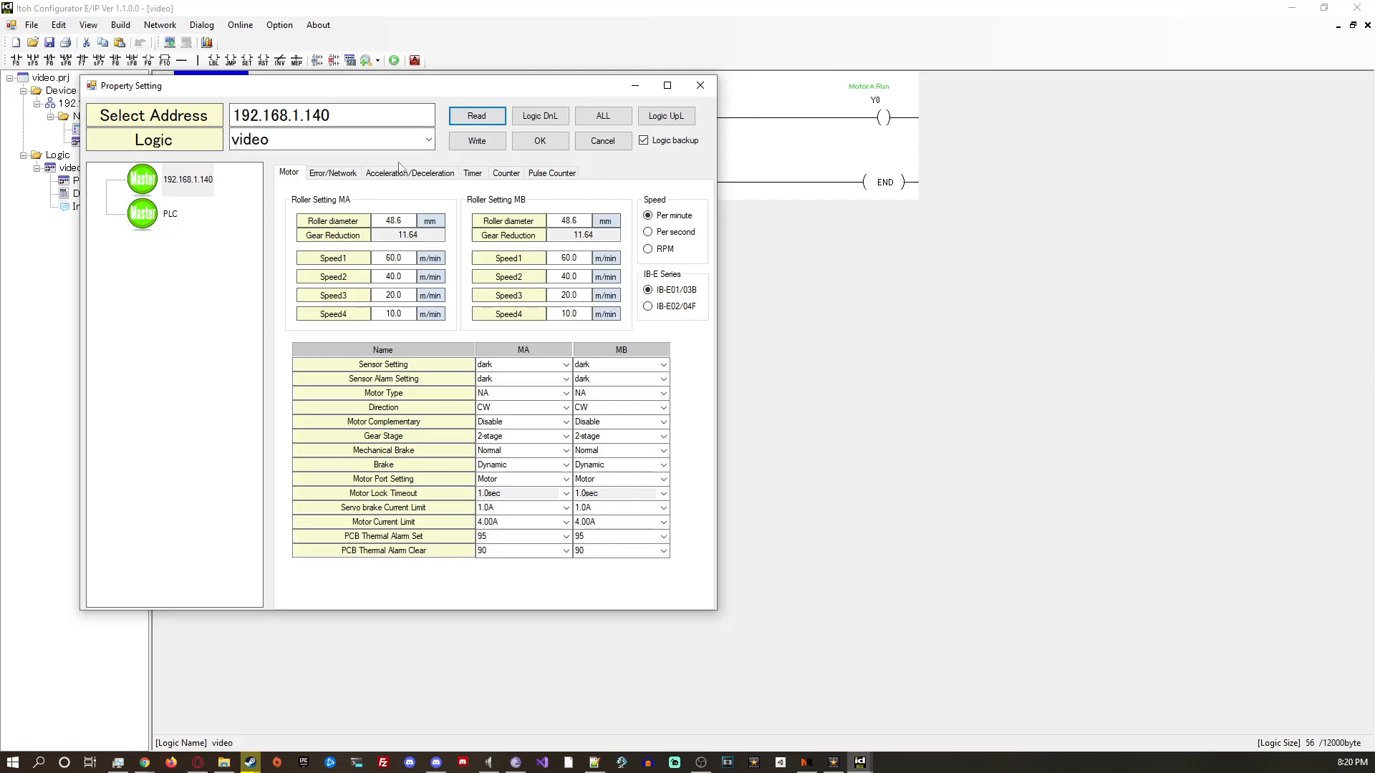
{"action": "double_click", "coordinate": [252, 141]}
{"action": "left_click", "coordinate": [308, 143]}
{"action": "left_click", "coordinate": [549, 143]}
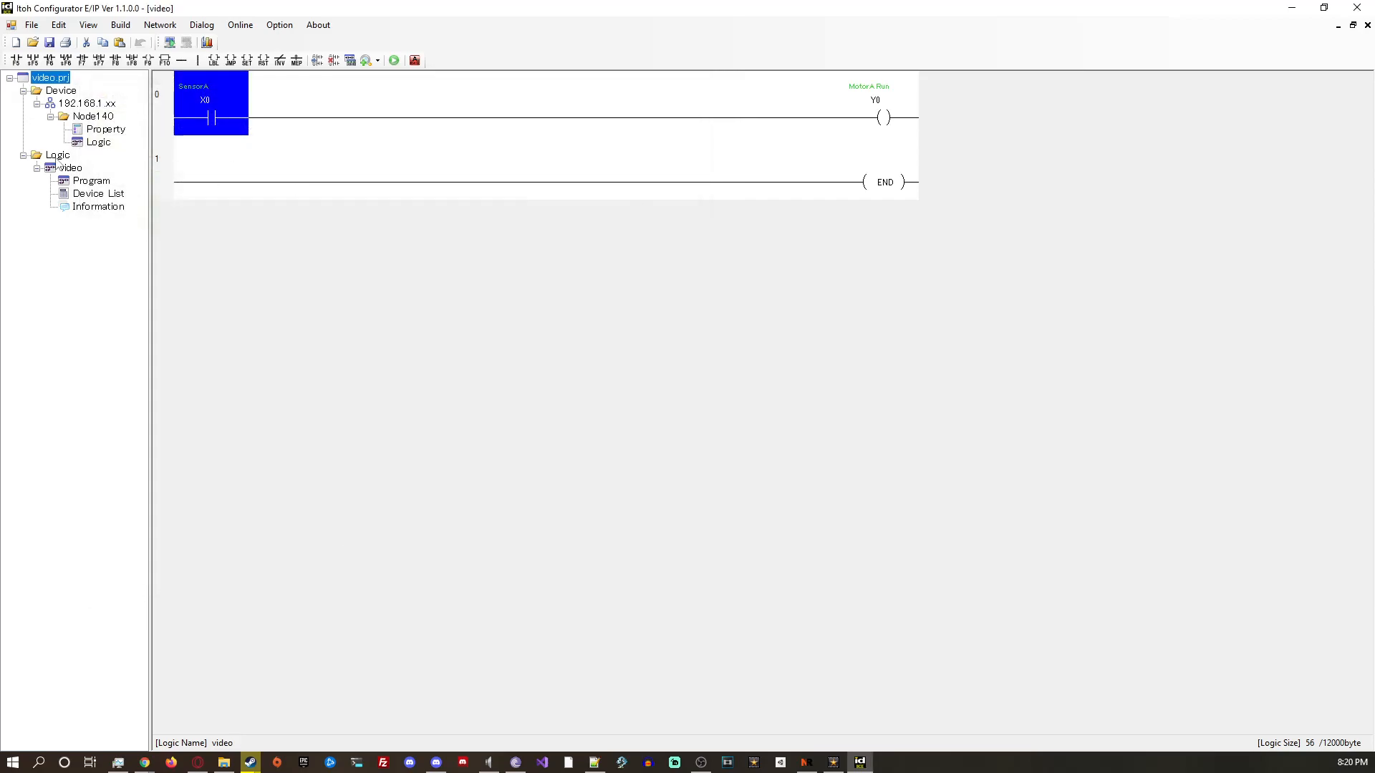
Download the video logic to 192.168.1.140 from Node140's property settings with logic backup enabled.
{"action": "left_click", "coordinate": [78, 182]}
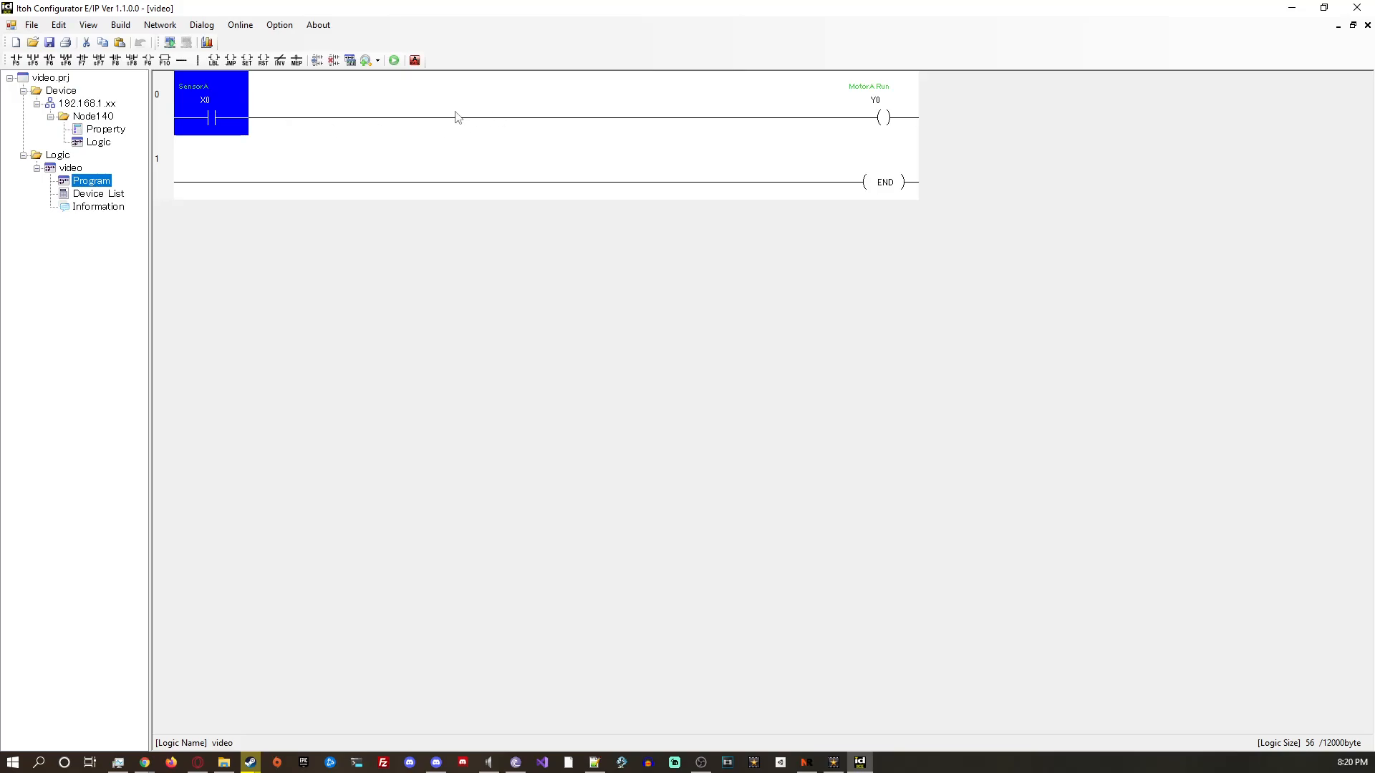
{"action": "double_click", "coordinate": [105, 130]}
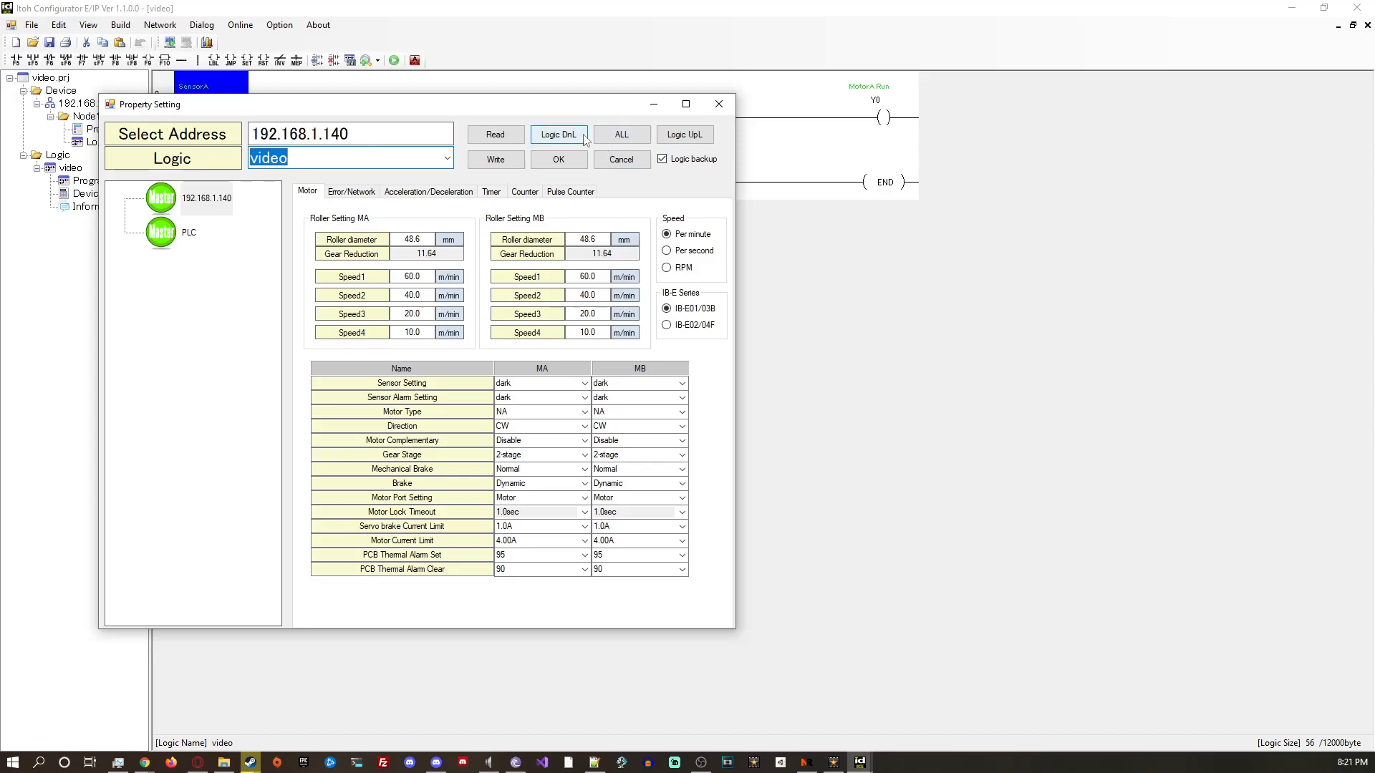
{"action": "left_click", "coordinate": [536, 142]}
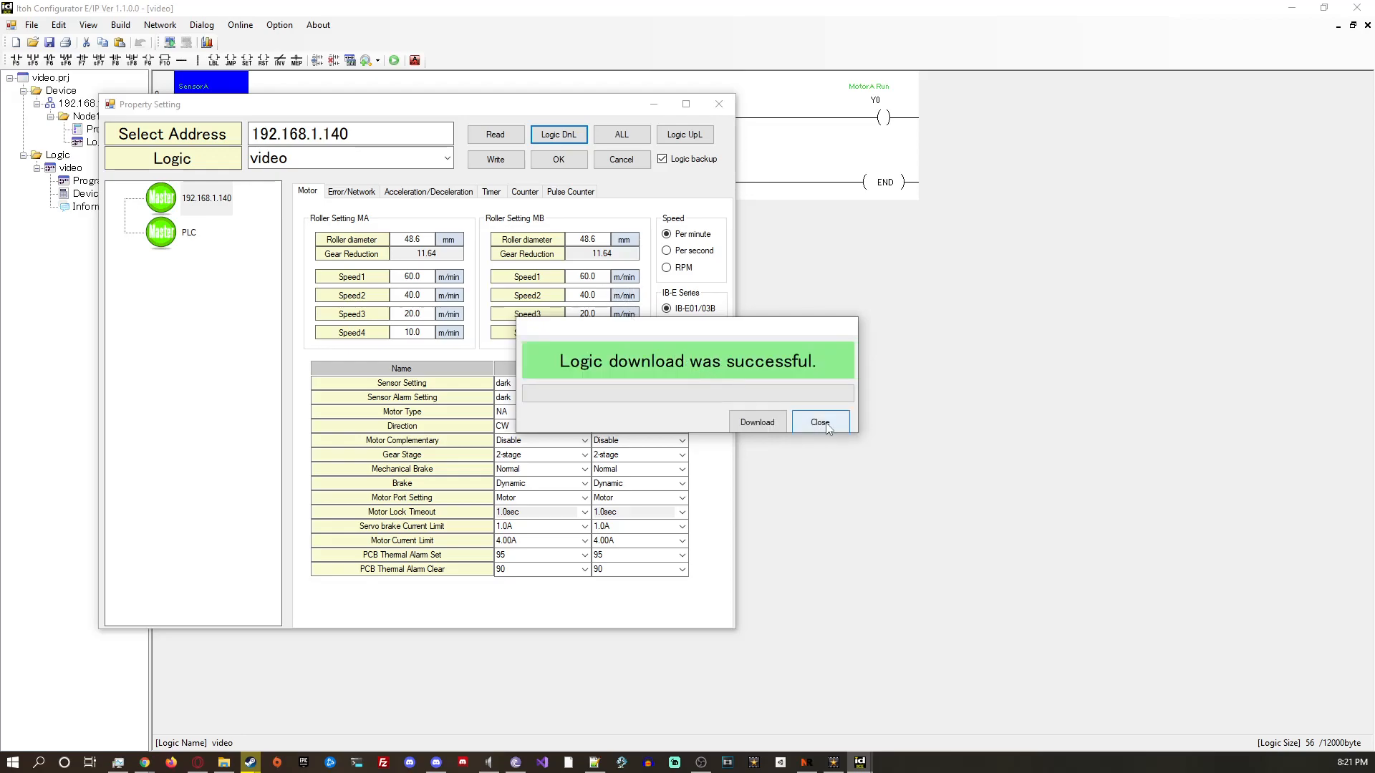
{"action": "left_click", "coordinate": [820, 422]}
Check whether the video logic can be uploaded from 192.168.1.140, retrying node detection, and decline loading it.
{"action": "left_click", "coordinate": [686, 137]}
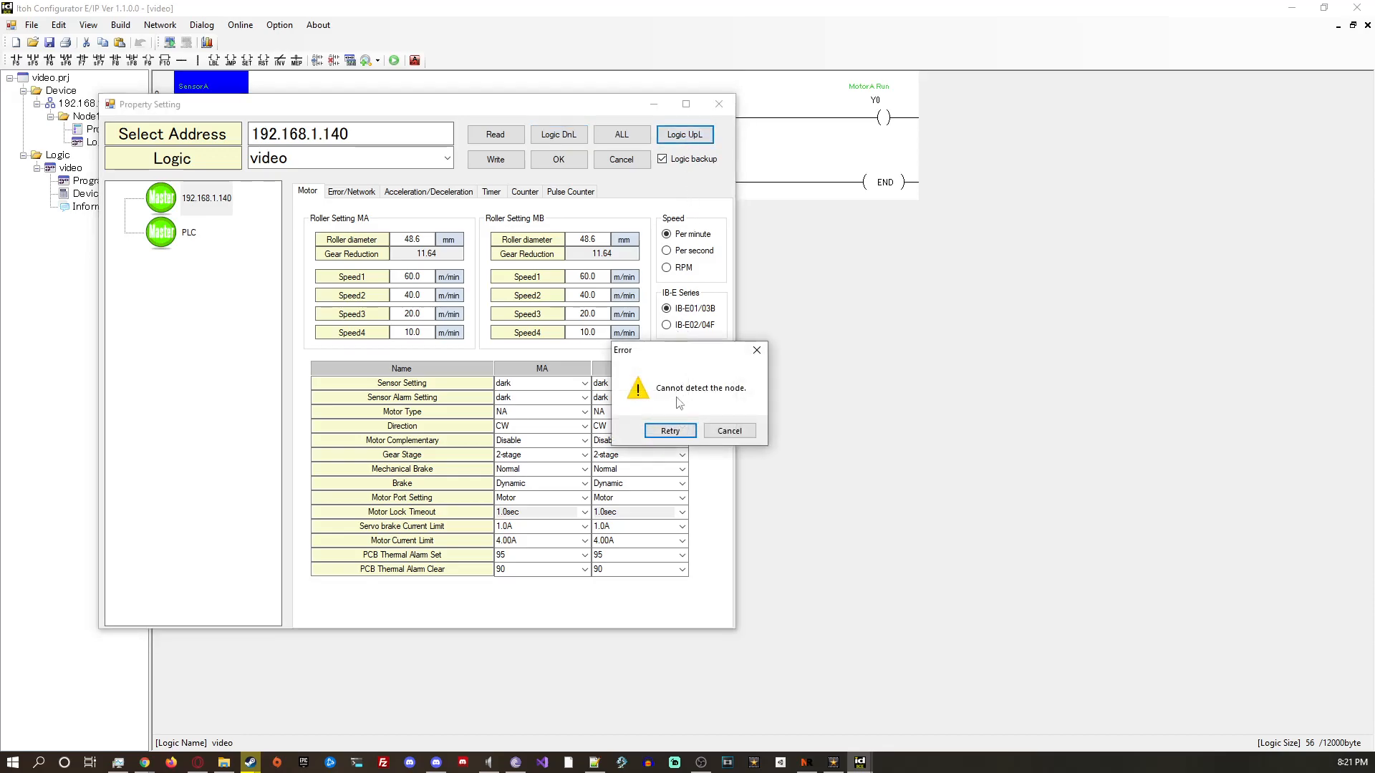
{"action": "left_click", "coordinate": [670, 431]}
{"action": "left_click", "coordinate": [670, 430]}
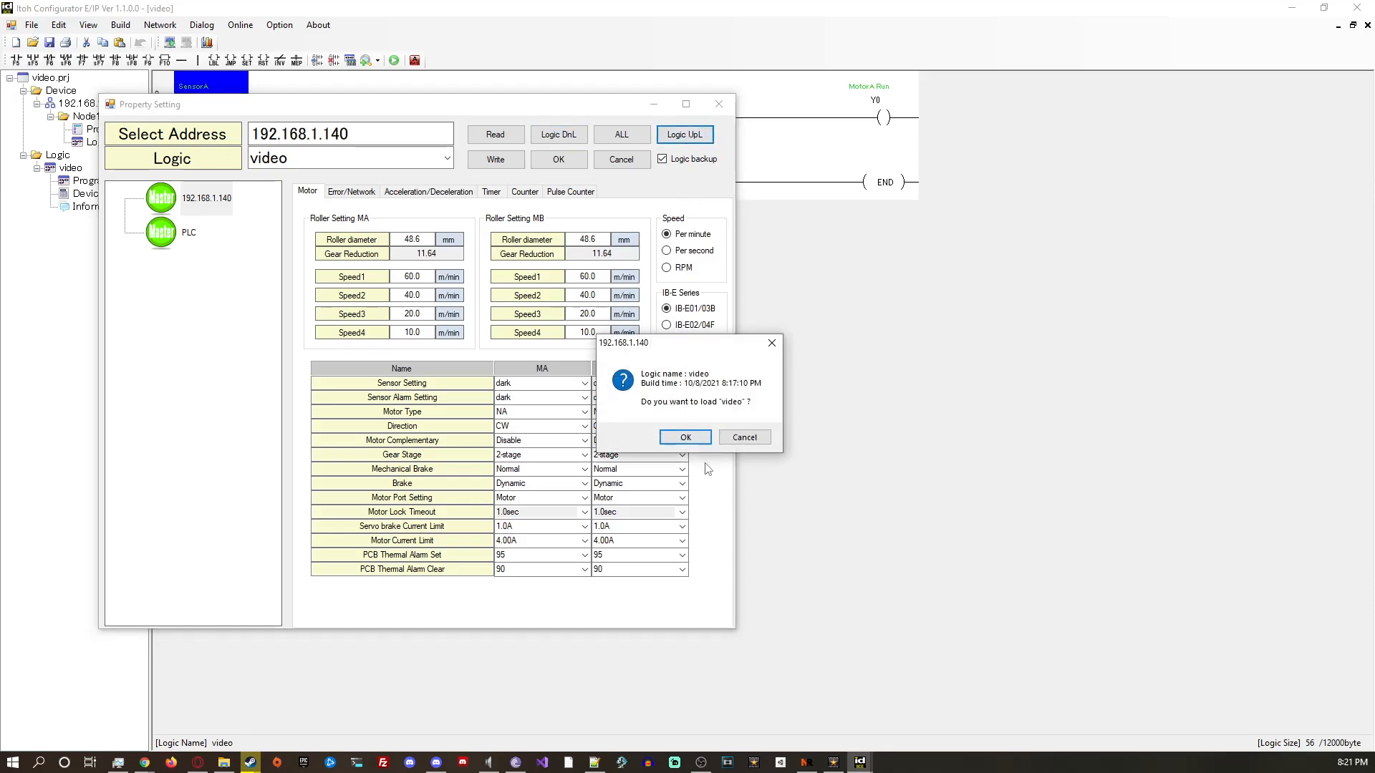
{"action": "left_click", "coordinate": [745, 438]}
Disable logic backup and download the video logic to 192.168.1.140 again.
{"action": "left_click", "coordinate": [662, 159]}
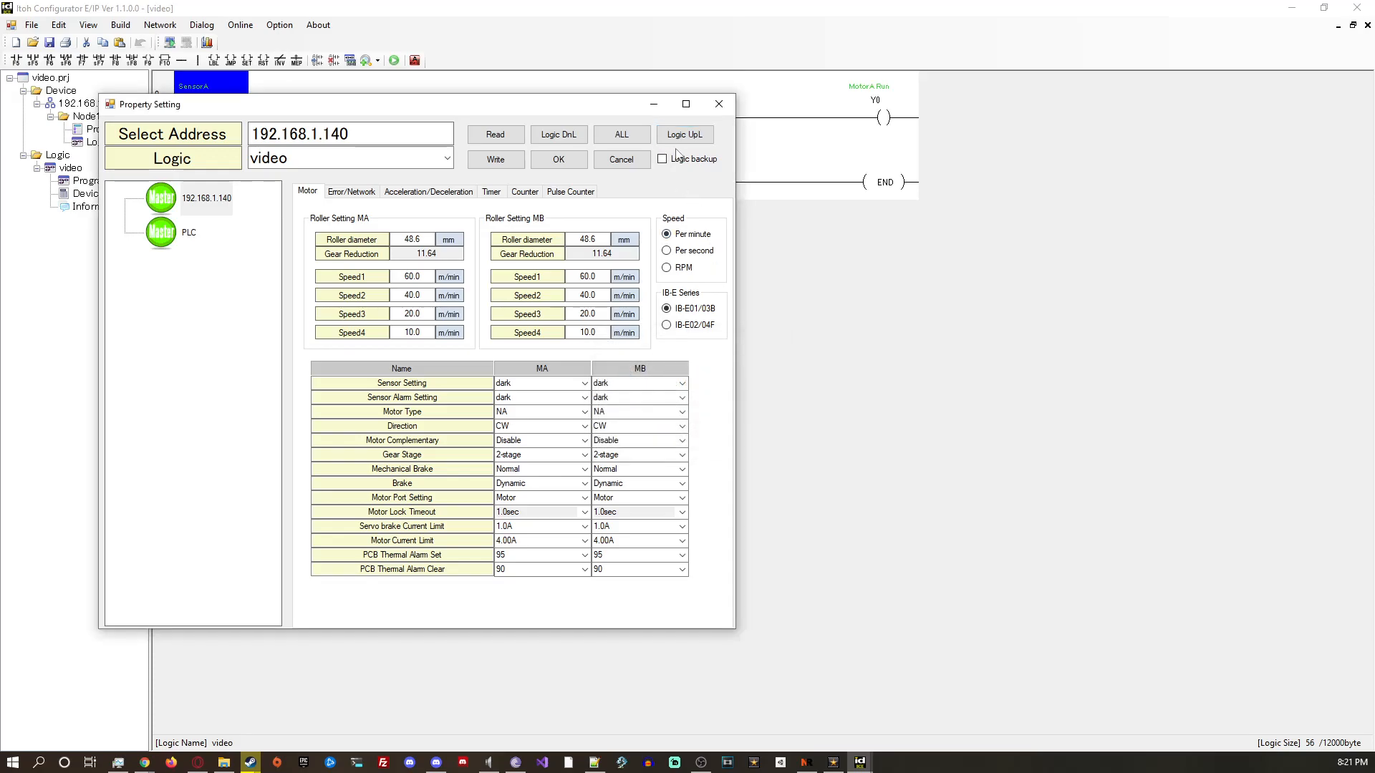
{"action": "left_click", "coordinate": [566, 135]}
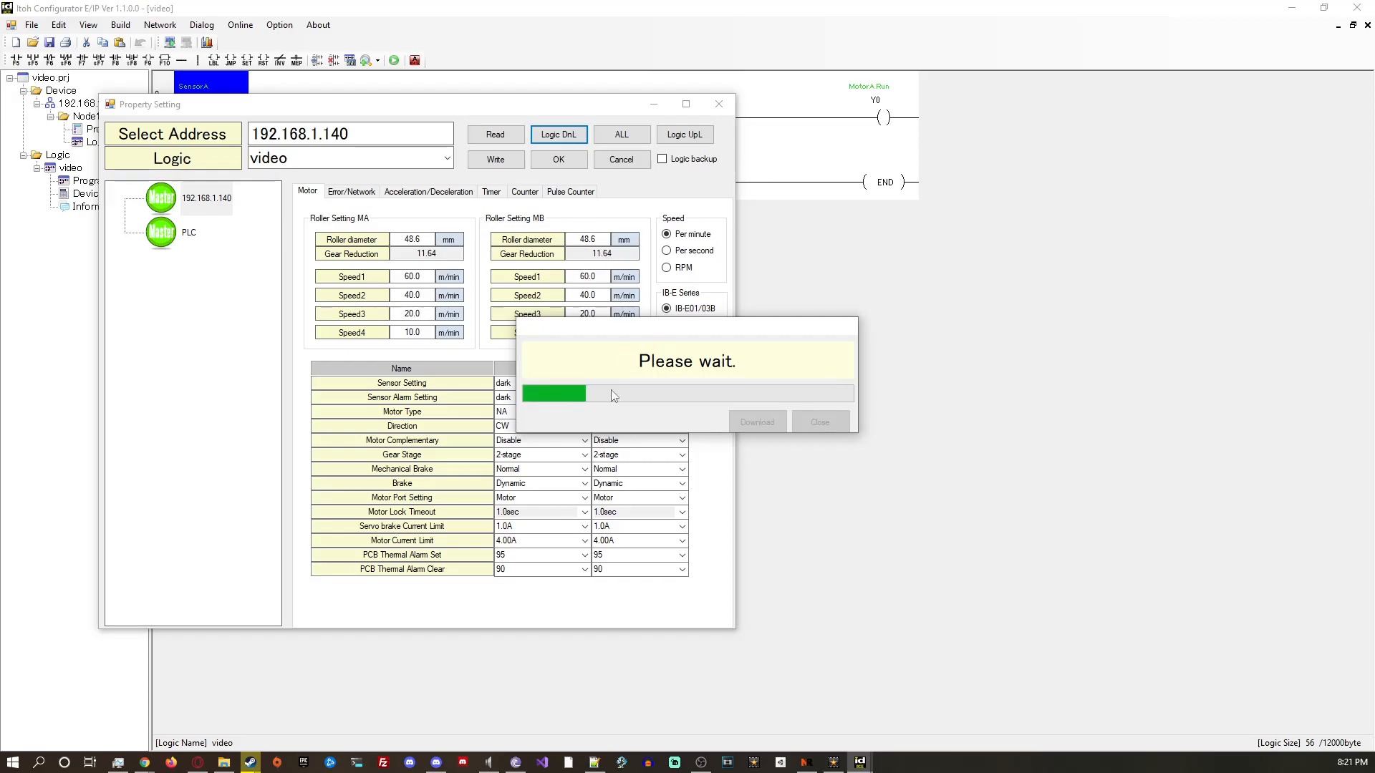
{"action": "left_click", "coordinate": [815, 428]}
Try to upload the logic from 192.168.1.140 while it is stored without a backup, retrying node detection.
{"action": "left_click", "coordinate": [685, 135]}
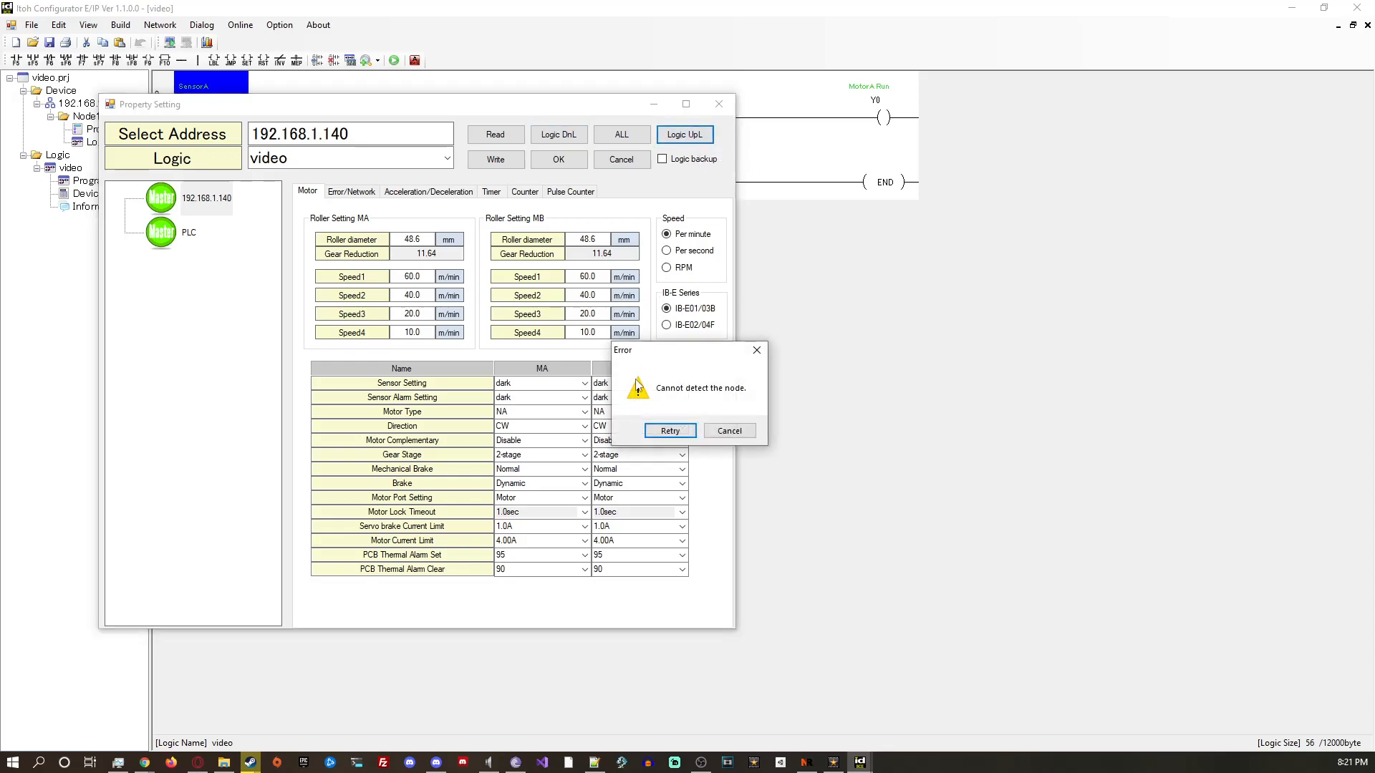
{"action": "left_click", "coordinate": [673, 430]}
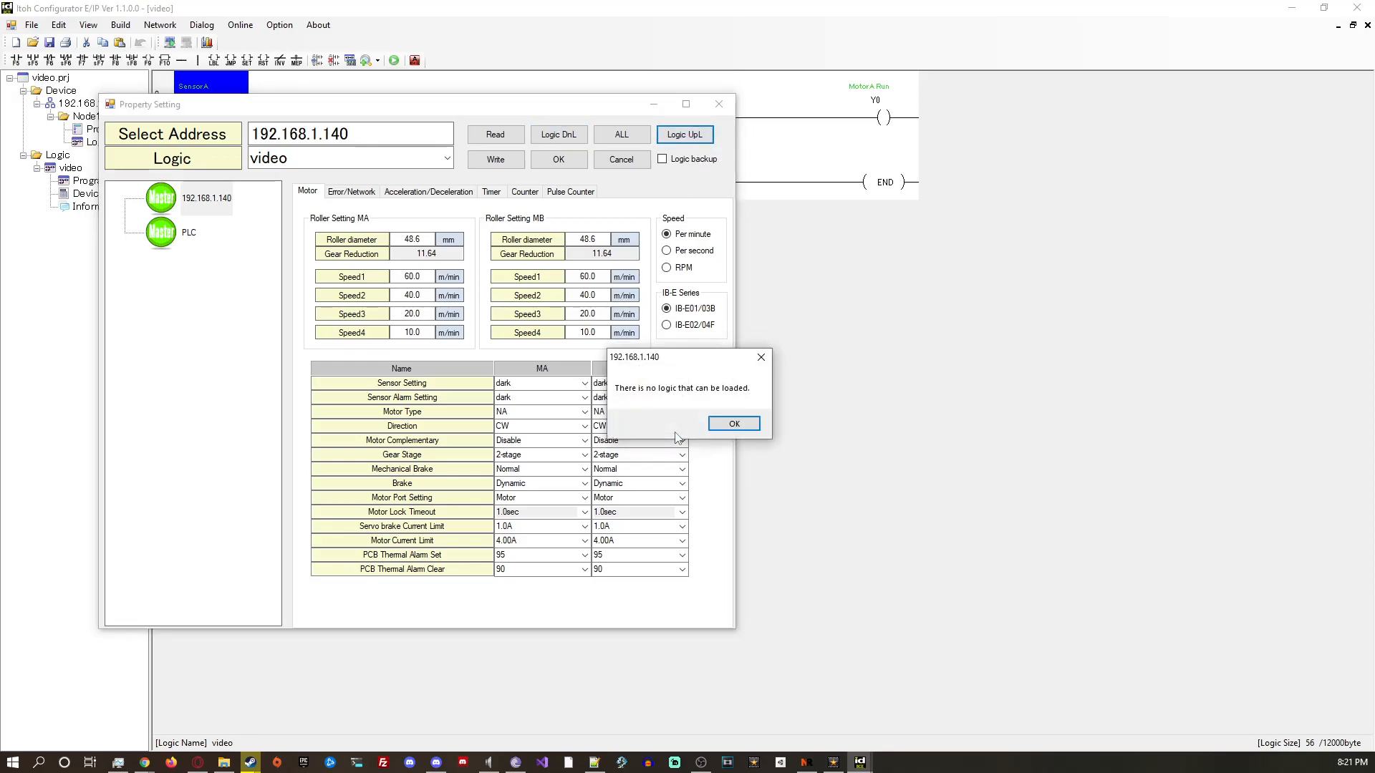
{"action": "left_click", "coordinate": [740, 424]}
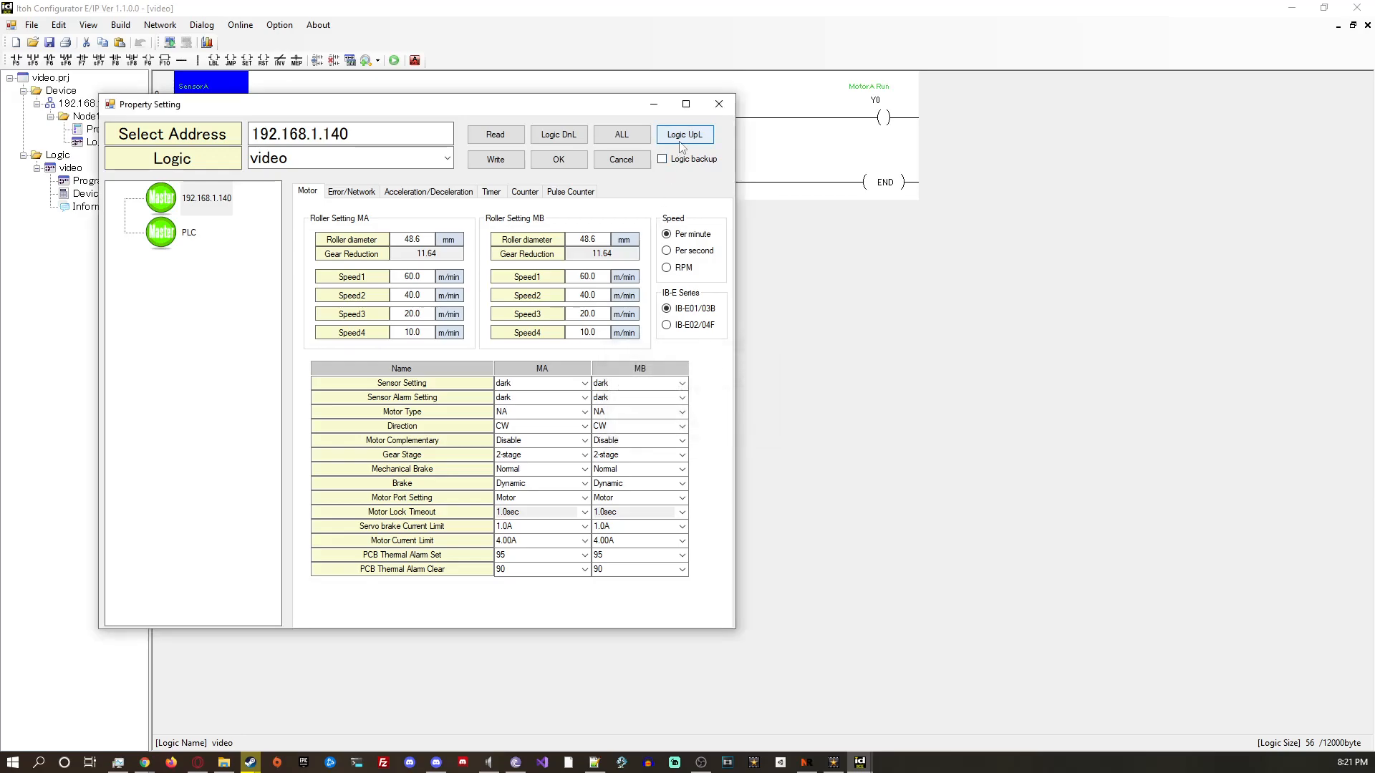
{"action": "left_click", "coordinate": [737, 424]}
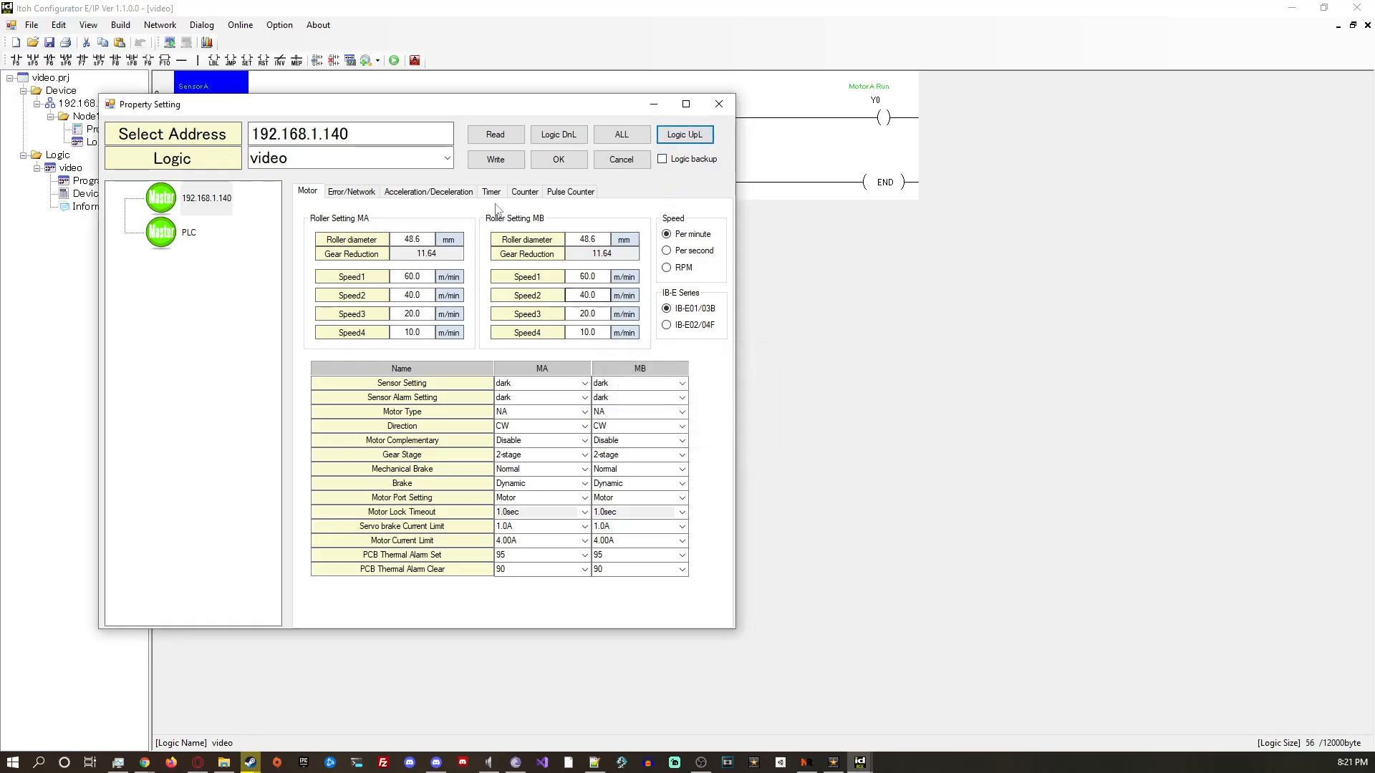
Set Node140's logic selection to NA and read the settings back from the device.
{"action": "left_click", "coordinate": [446, 158]}
{"action": "left_click", "coordinate": [392, 174]}
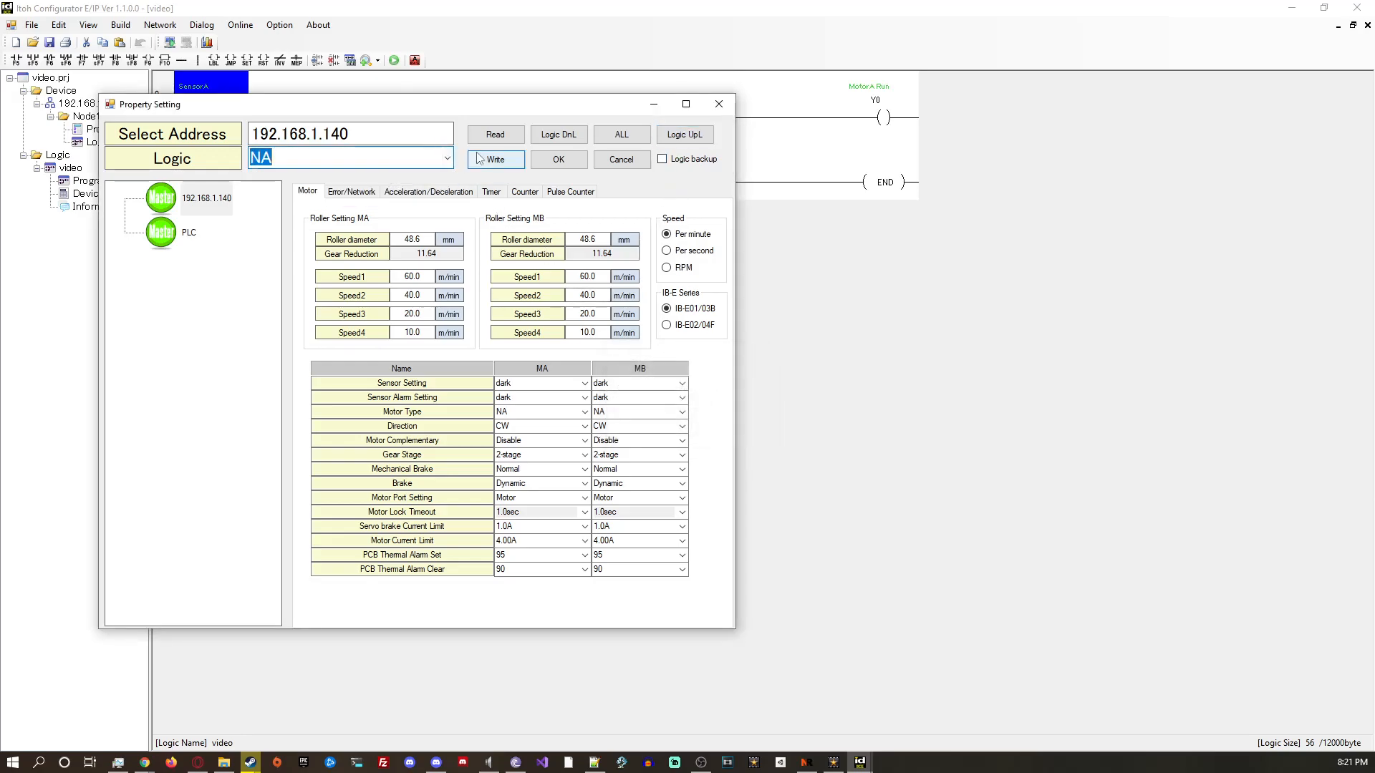
{"action": "left_click", "coordinate": [496, 139]}
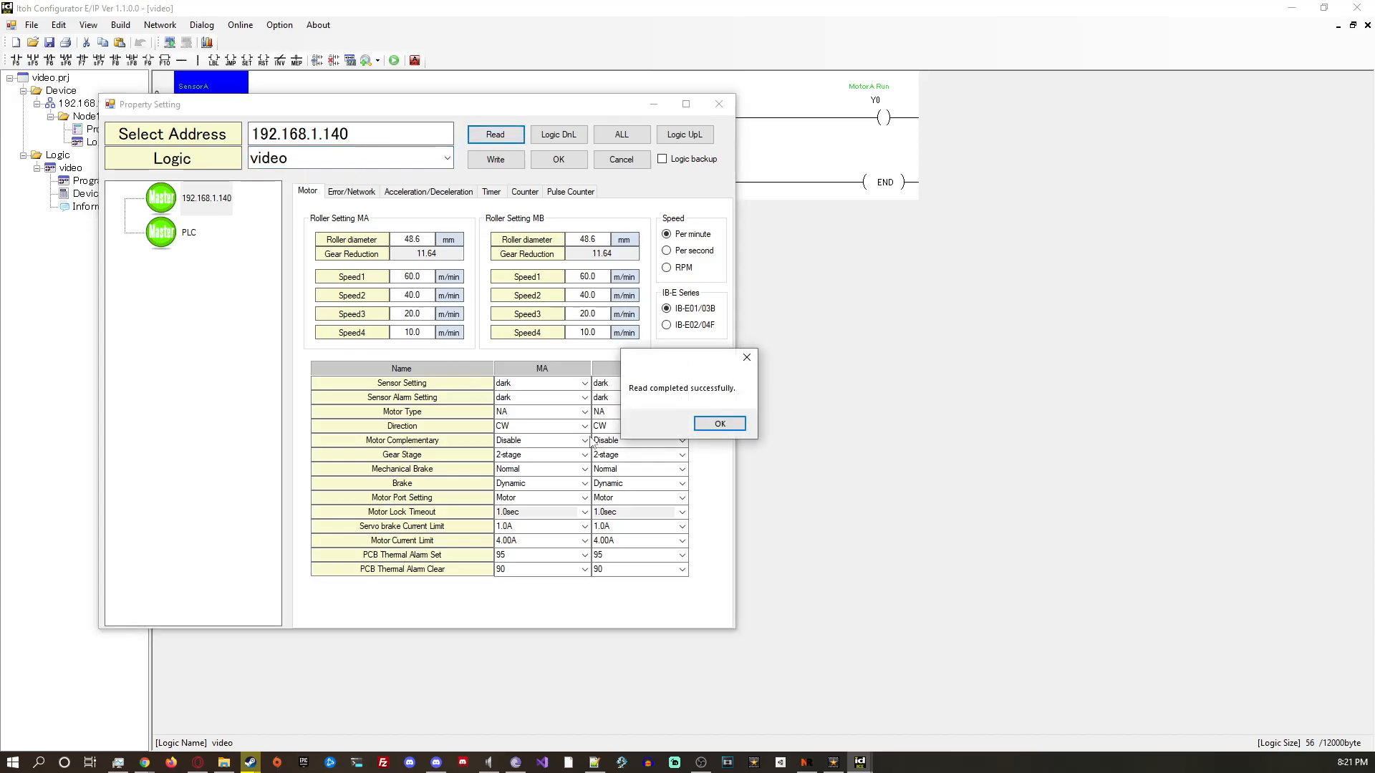
{"action": "left_click", "coordinate": [713, 429]}
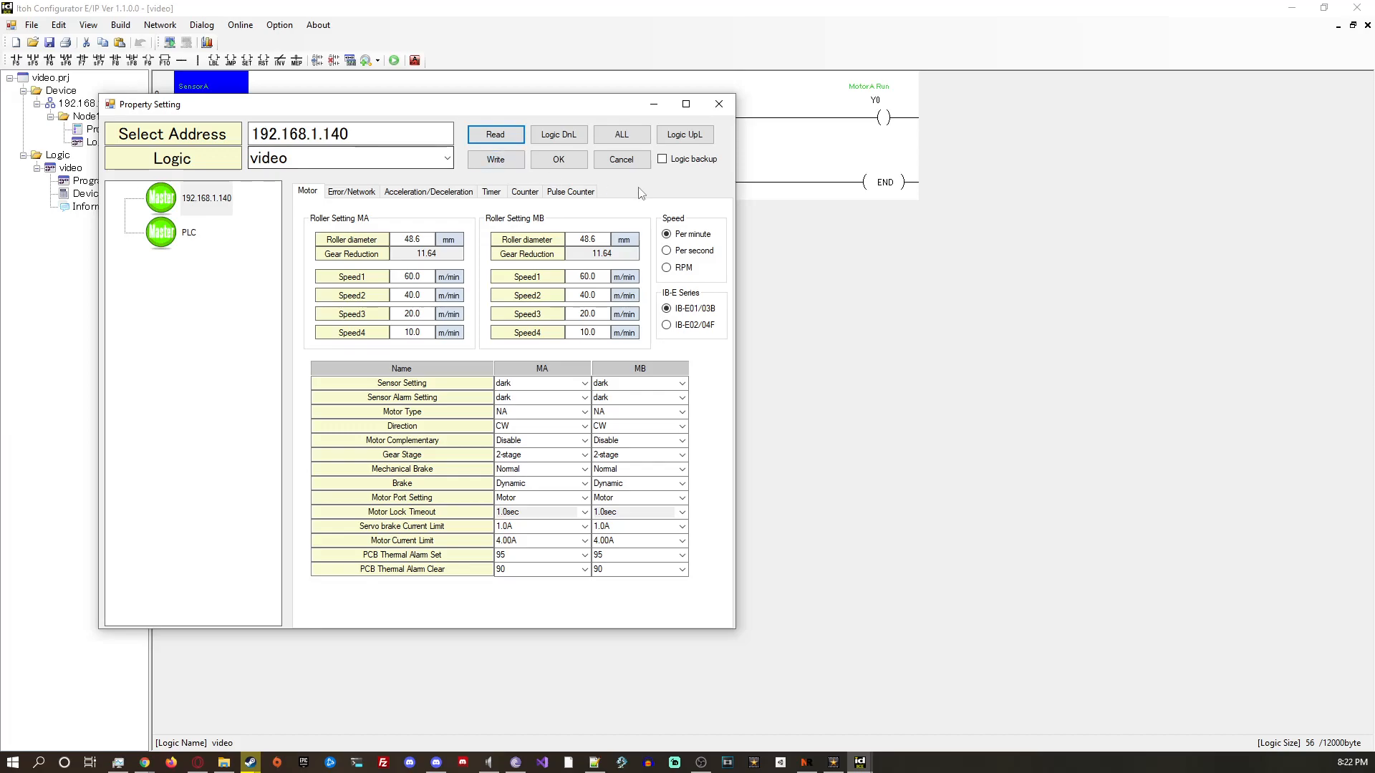
Re-enable logic backup for Node140 and accept the property settings.
{"action": "left_click", "coordinate": [703, 164]}
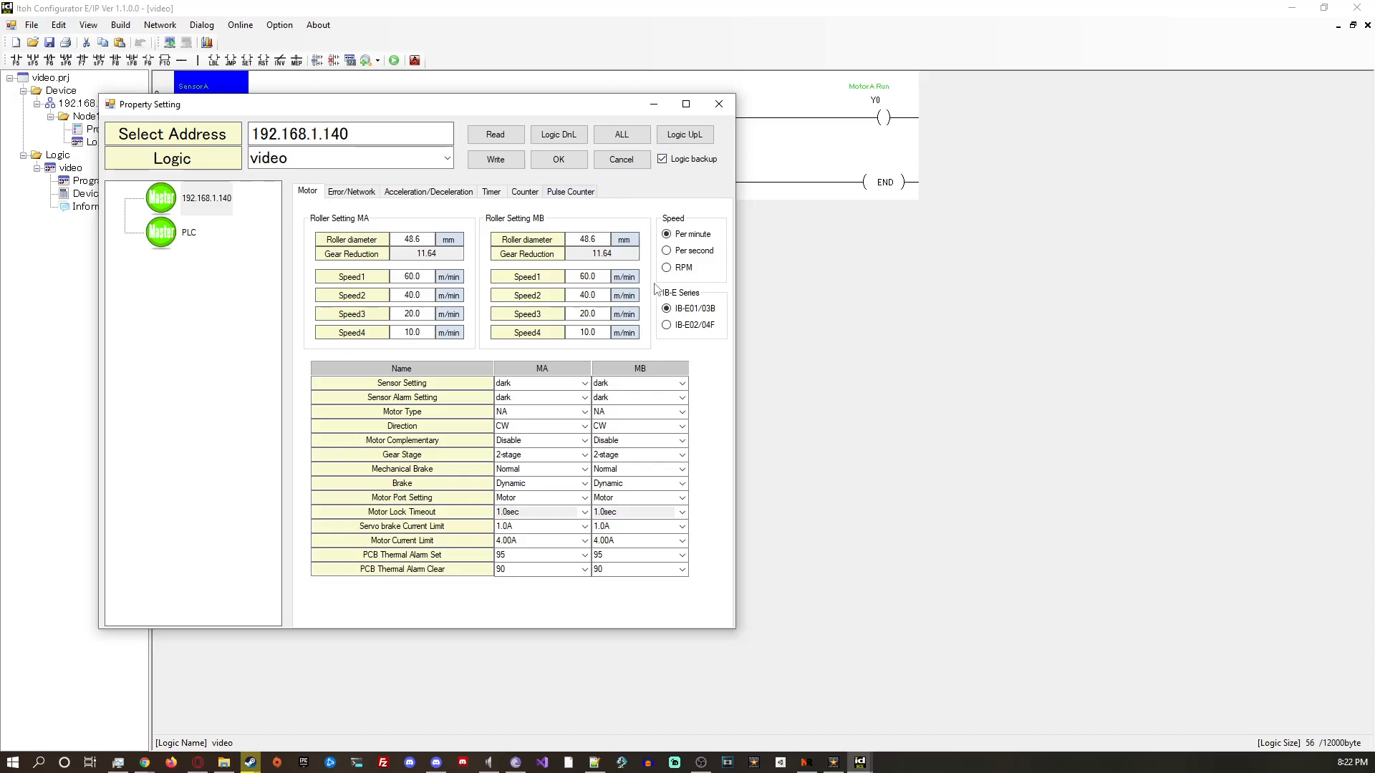
{"action": "left_click", "coordinate": [559, 160]}
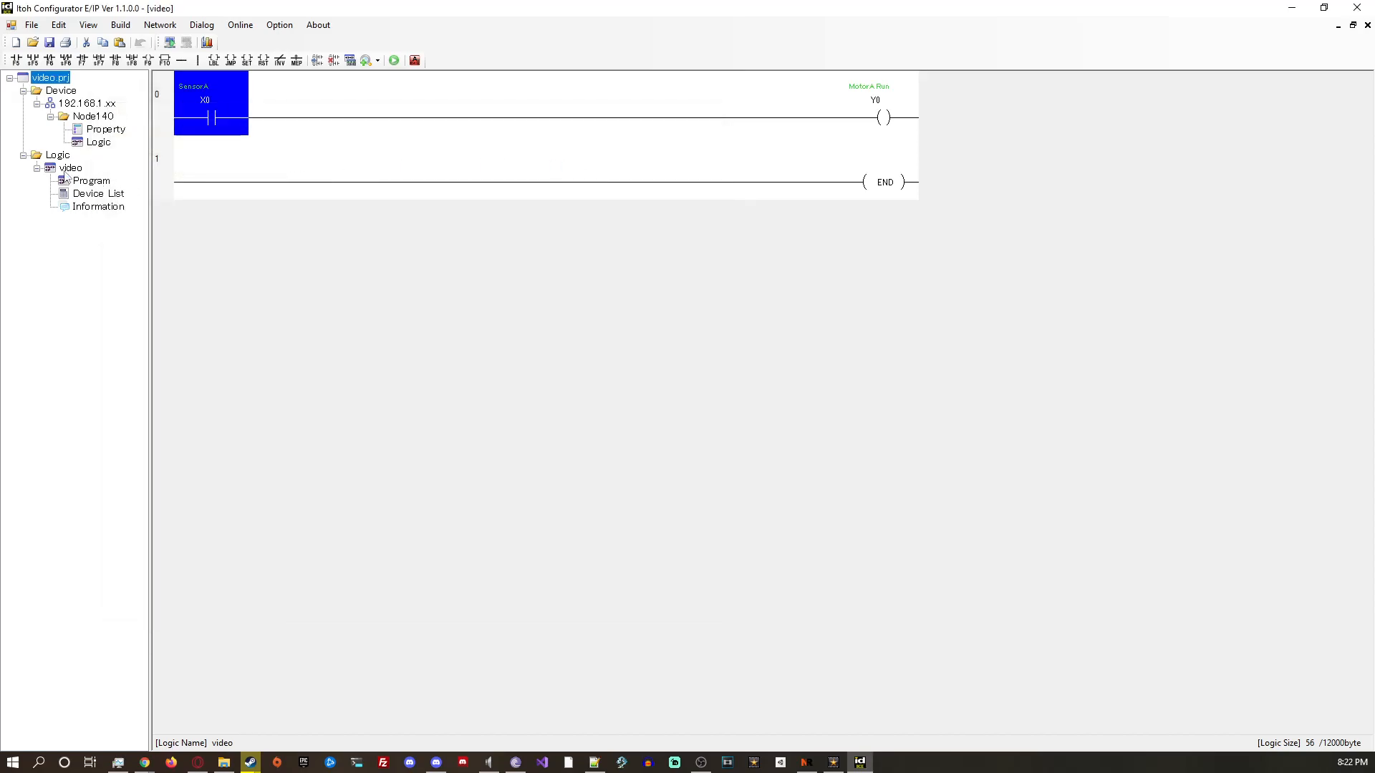
{"action": "left_click", "coordinate": [312, 92]}
{"action": "left_click", "coordinate": [229, 122]}
{"action": "left_click", "coordinate": [120, 24]}
{"action": "left_click", "coordinate": [133, 38]}
{"action": "left_click", "coordinate": [323, 270]}
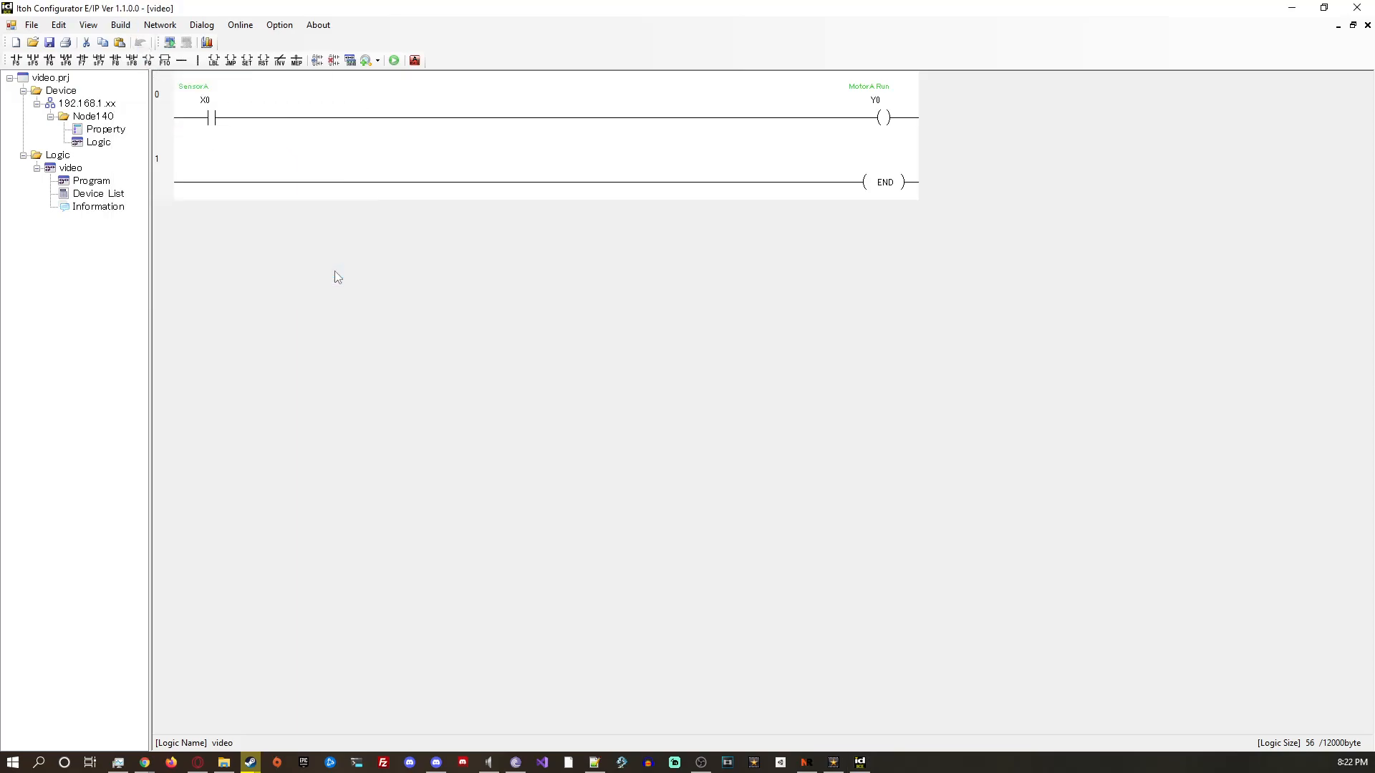
Add a new logic named zxc to the project's Logic folder and expand its entry.
{"action": "right_click", "coordinate": [50, 159]}
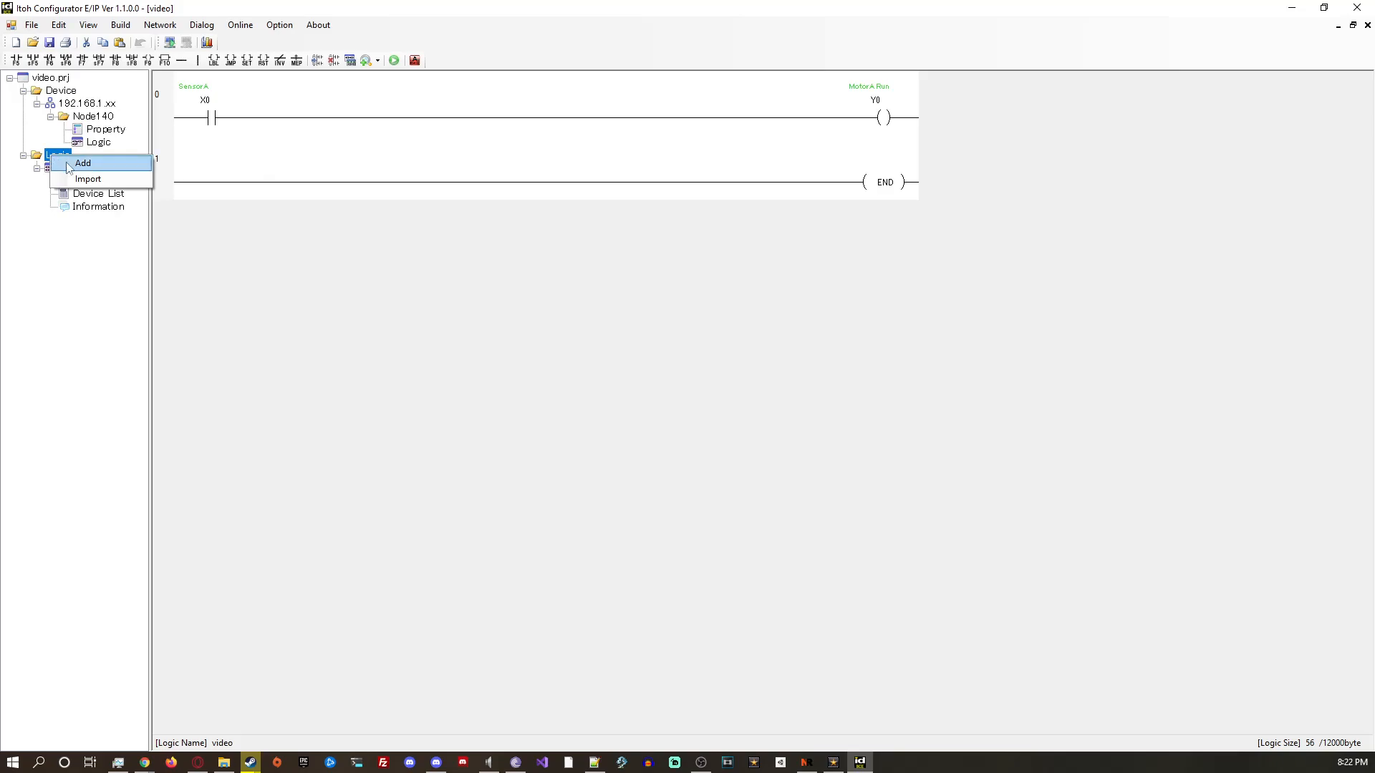
{"action": "left_click", "coordinate": [68, 164]}
{"action": "type", "text": "zxc"}
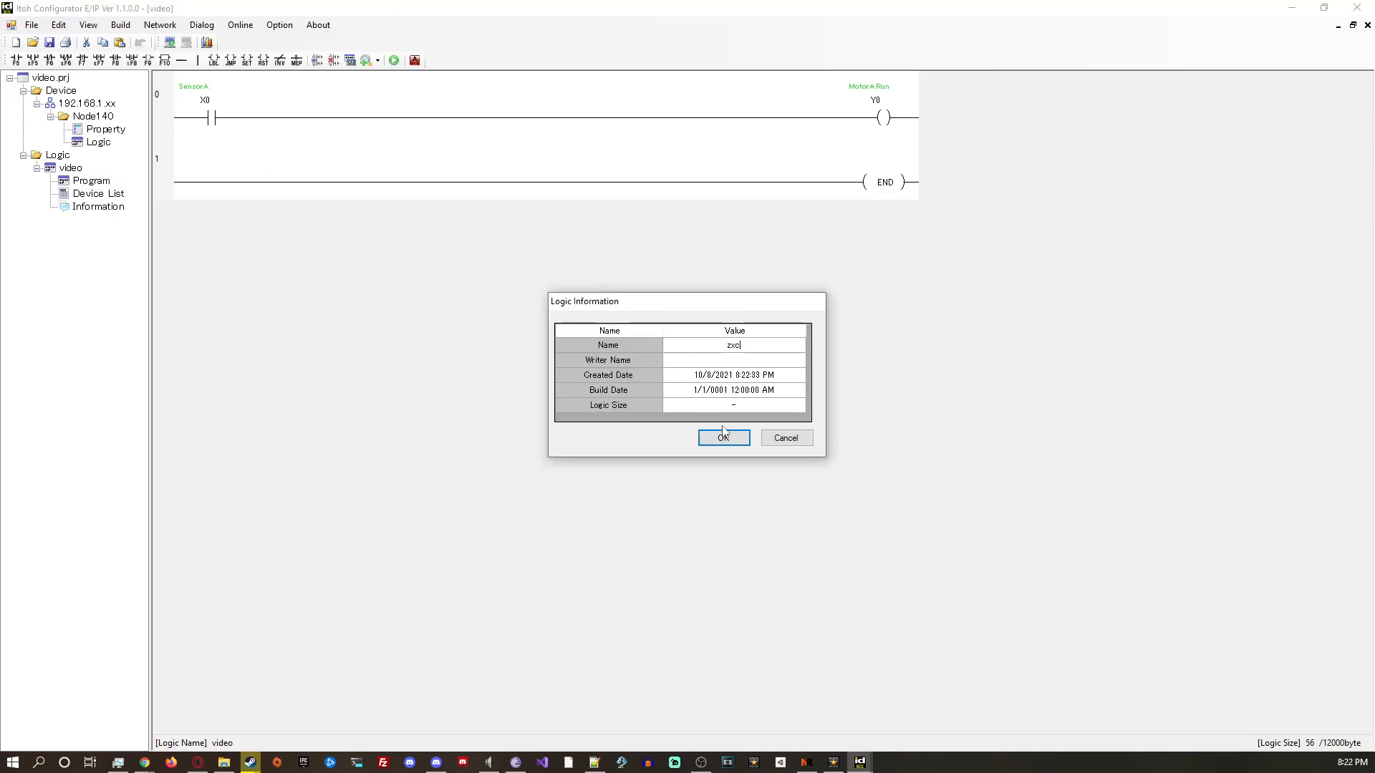
{"action": "left_click", "coordinate": [723, 437]}
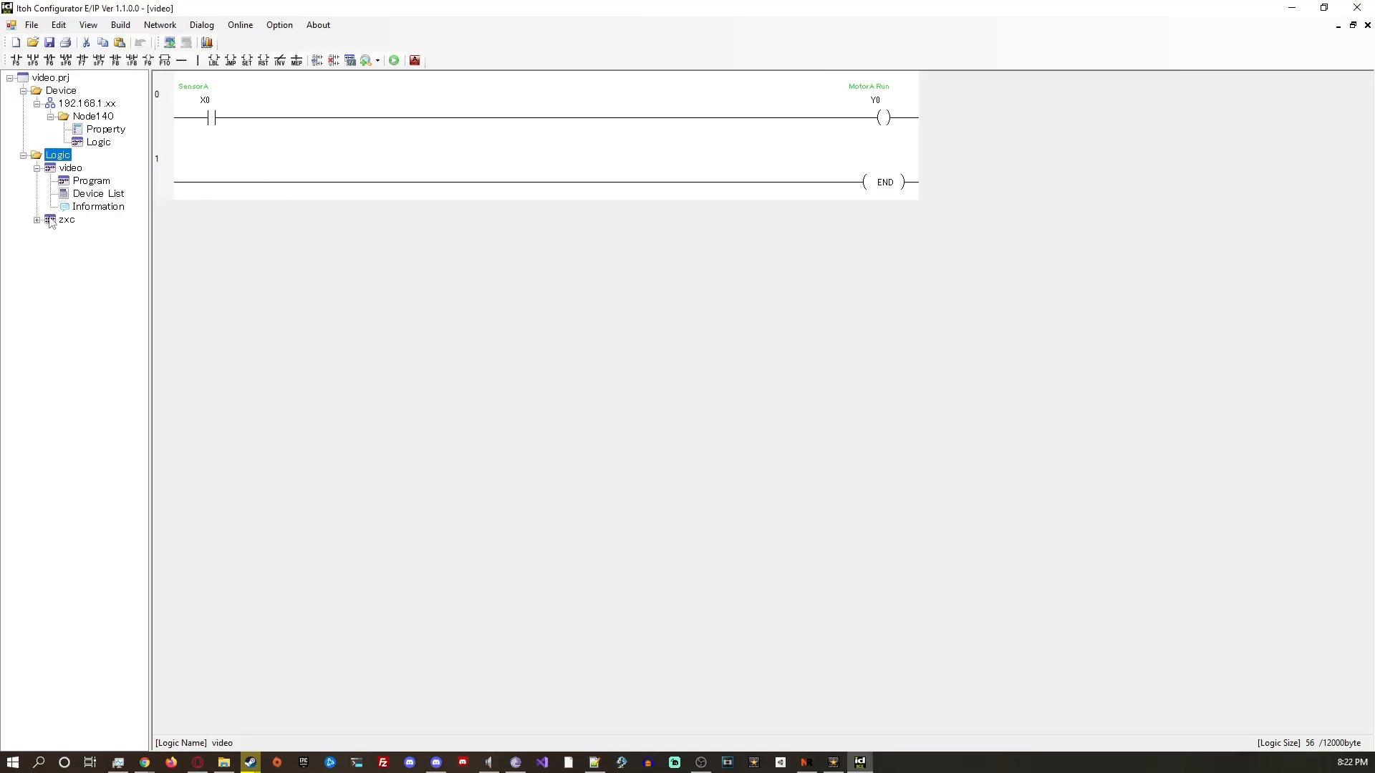
{"action": "double_click", "coordinate": [50, 221]}
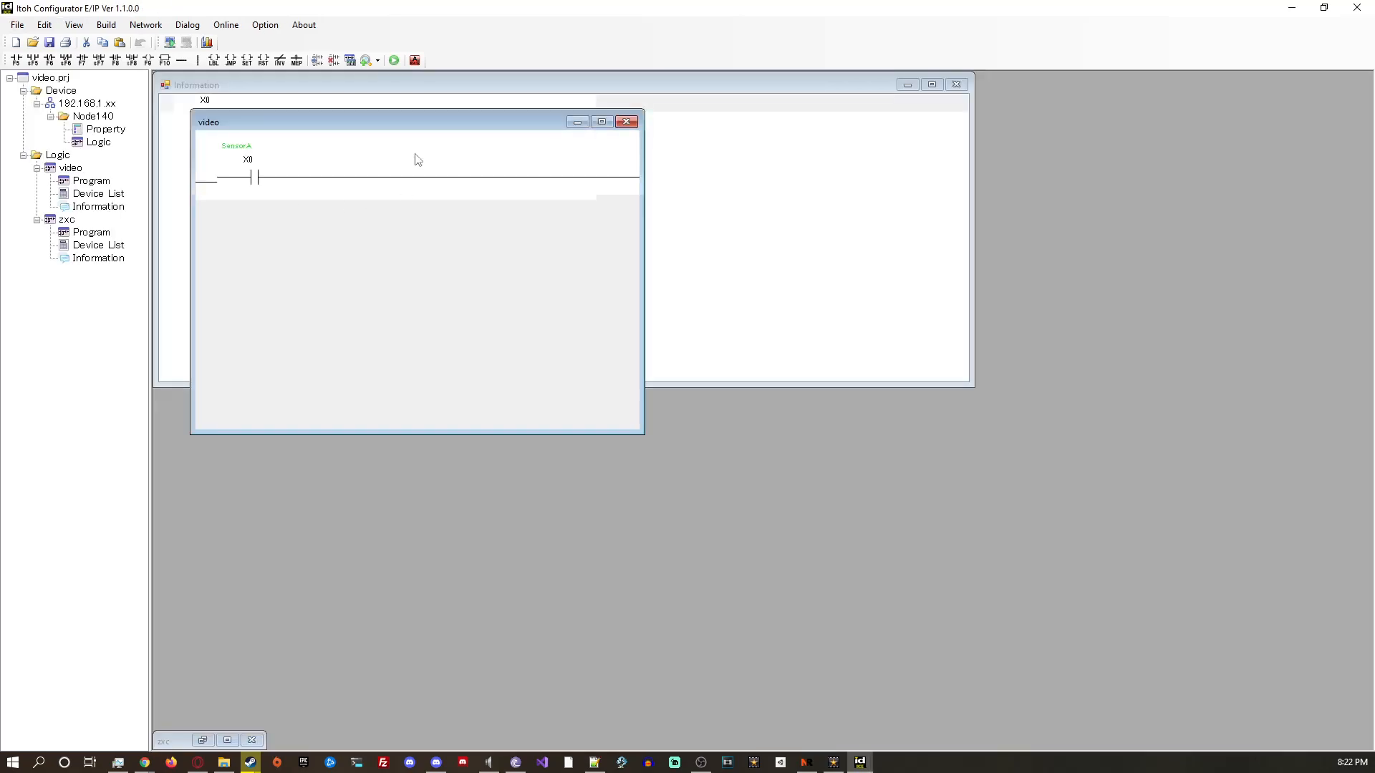
Select the zxc logic for Node140 and try to download it to the device, then accept the property settings.
{"action": "double_click", "coordinate": [99, 128]}
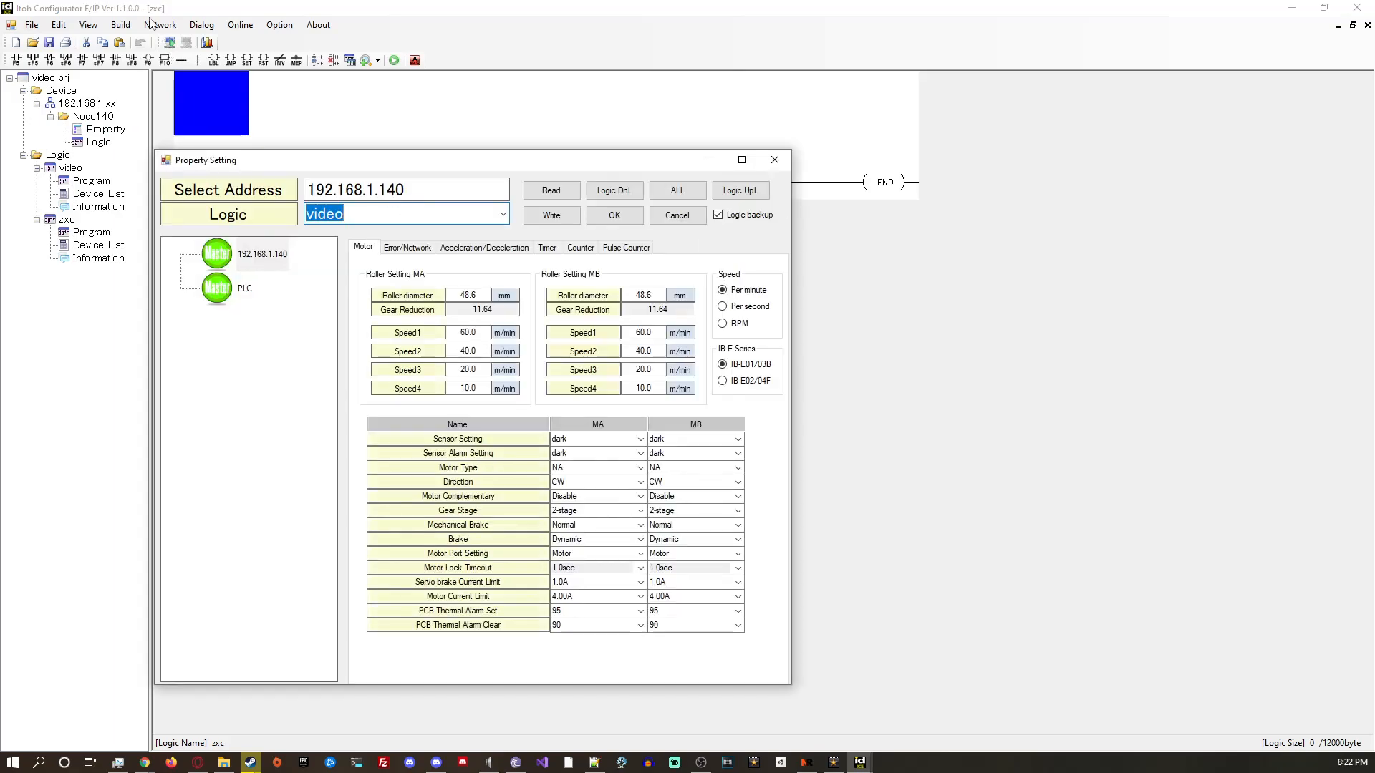
{"action": "left_click", "coordinate": [503, 217]}
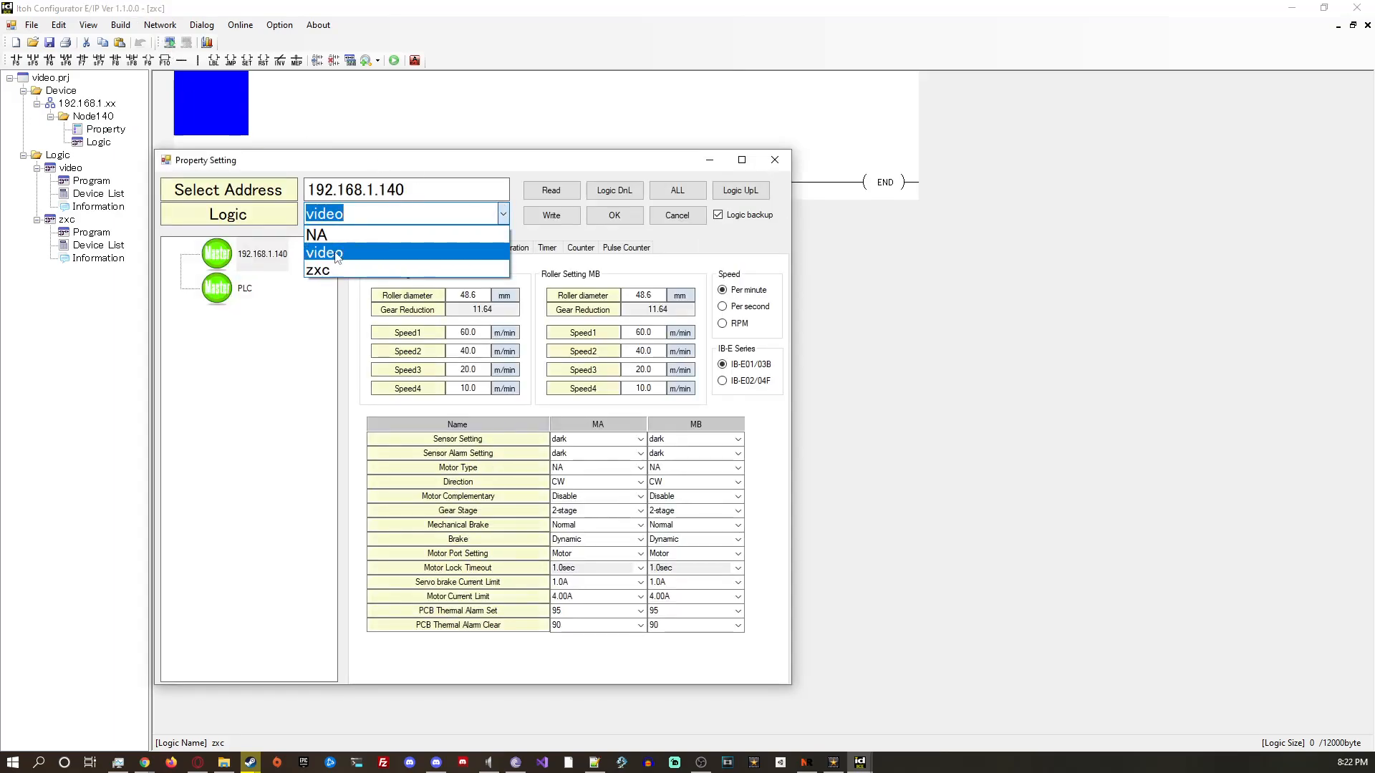
{"action": "left_click", "coordinate": [324, 271]}
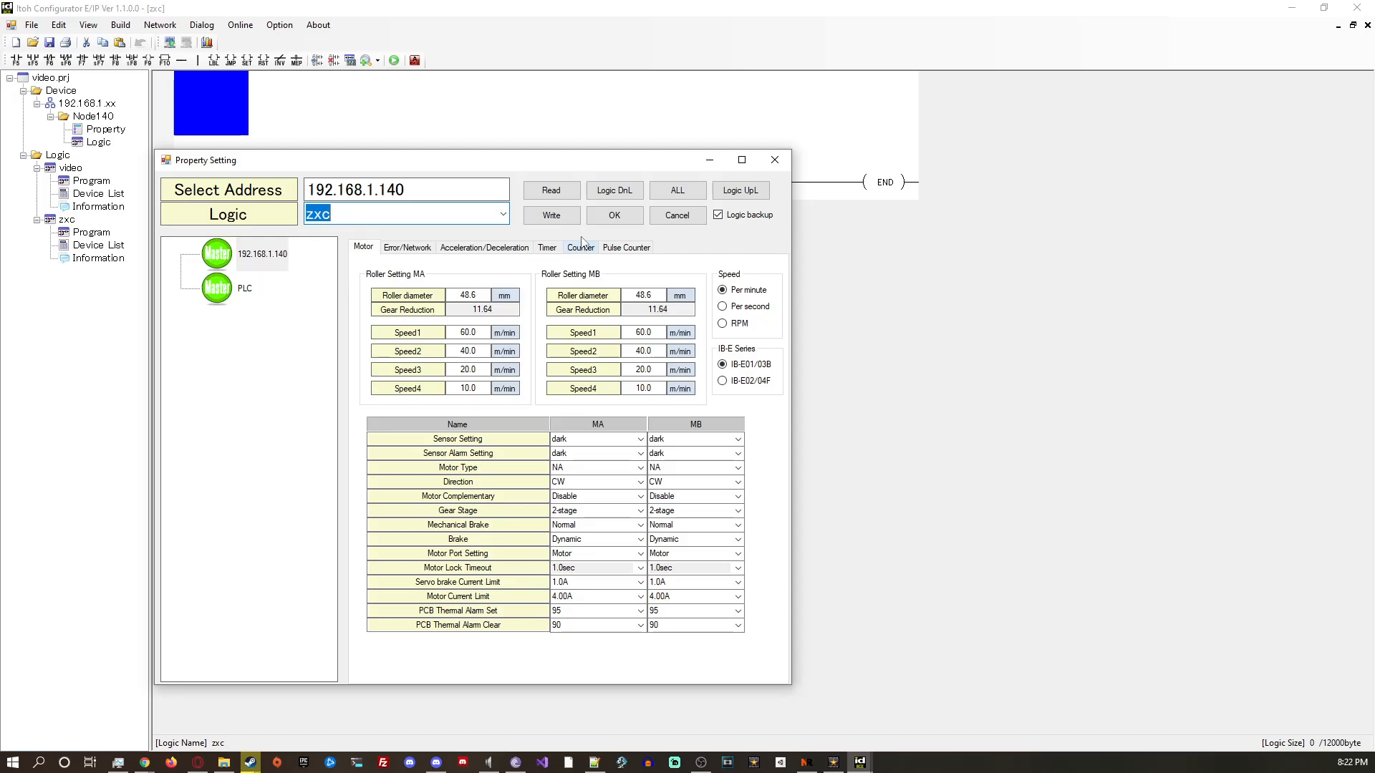
{"action": "left_click", "coordinate": [614, 189]}
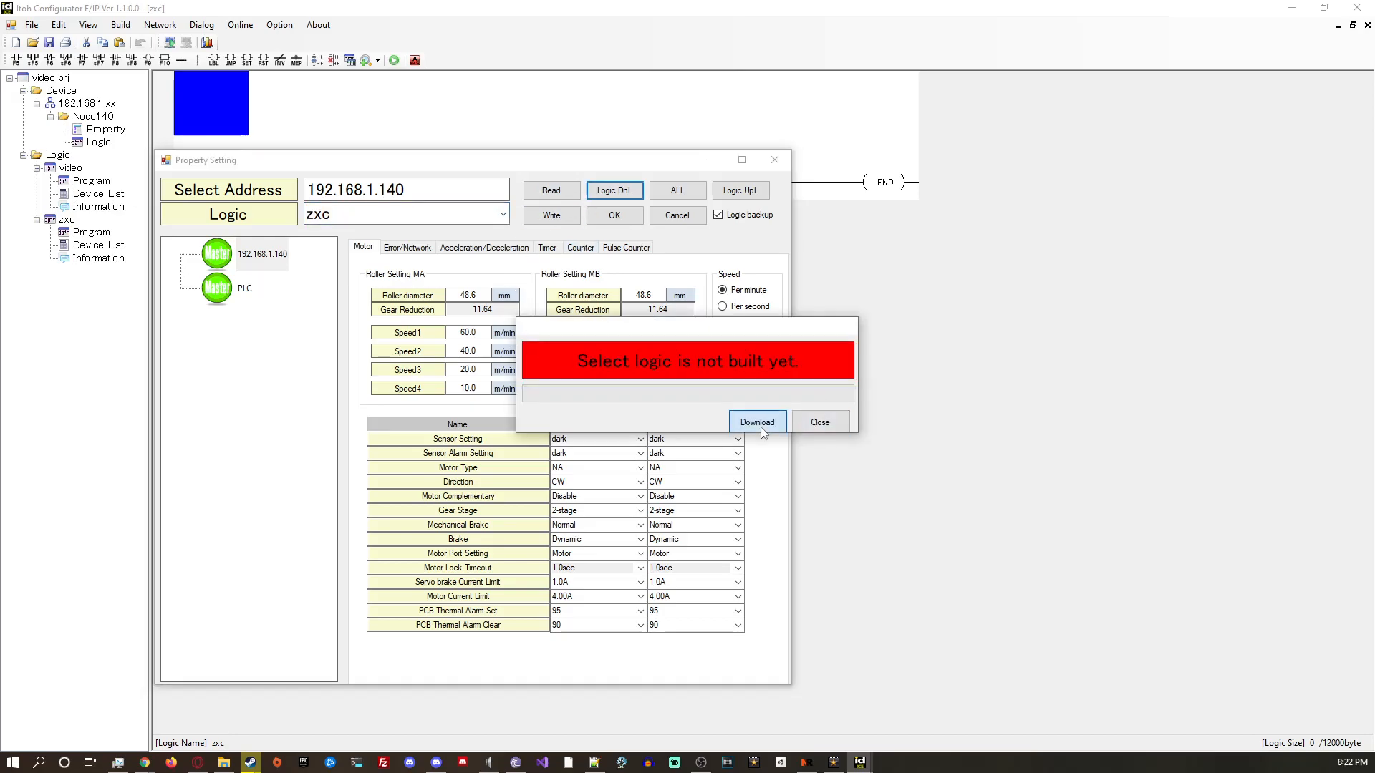
{"action": "left_click", "coordinate": [805, 426]}
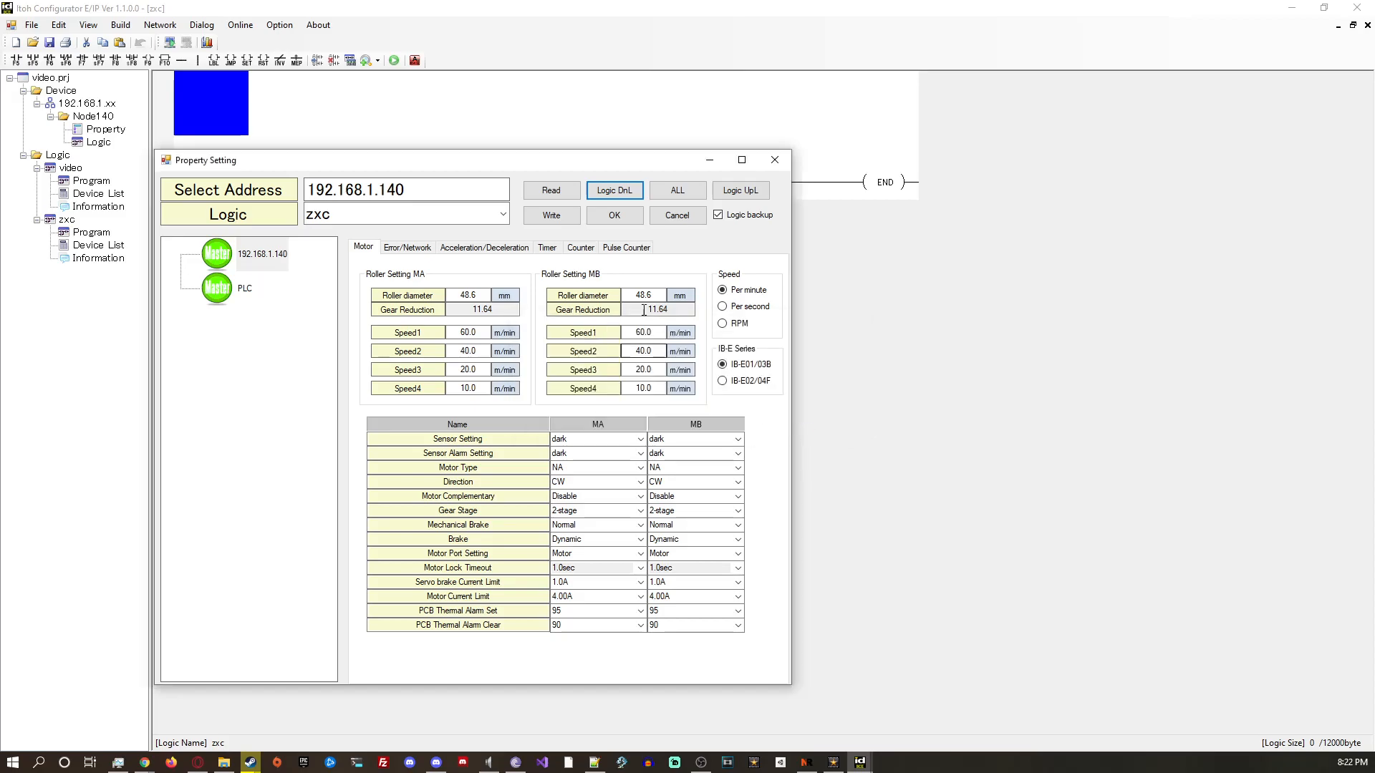
{"action": "left_click", "coordinate": [618, 219]}
Build the zxc logic and download it to Node140 at 192.168.1.140.
{"action": "left_click", "coordinate": [122, 27]}
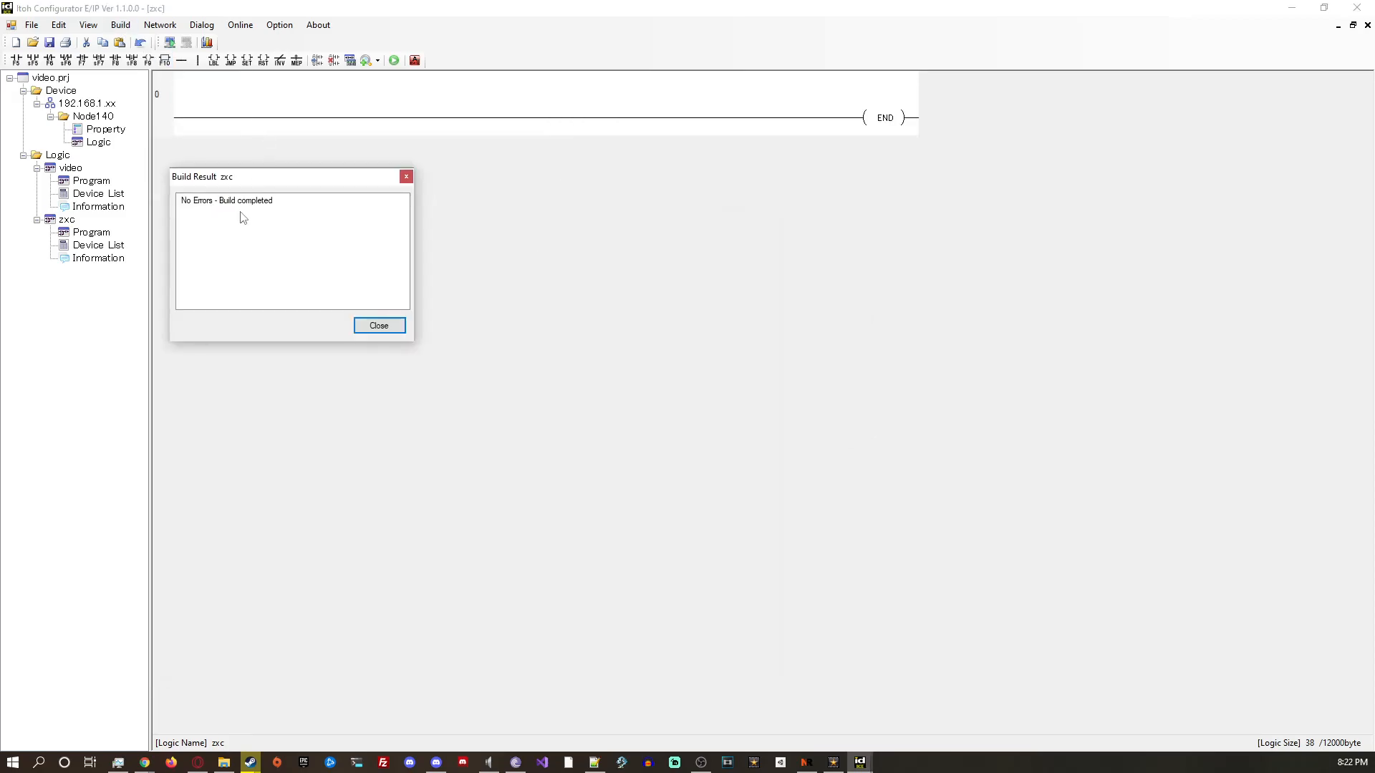
{"action": "left_click", "coordinate": [379, 325]}
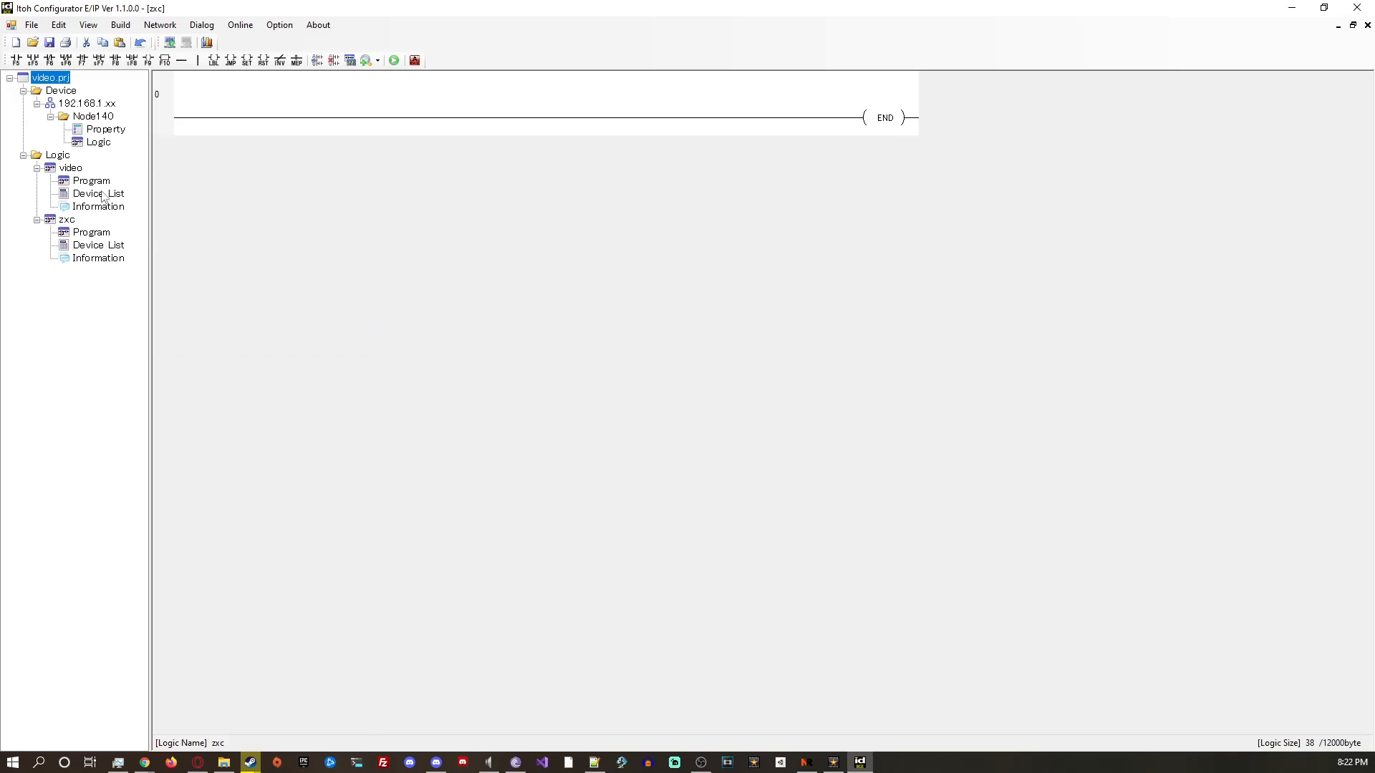
{"action": "double_click", "coordinate": [75, 129]}
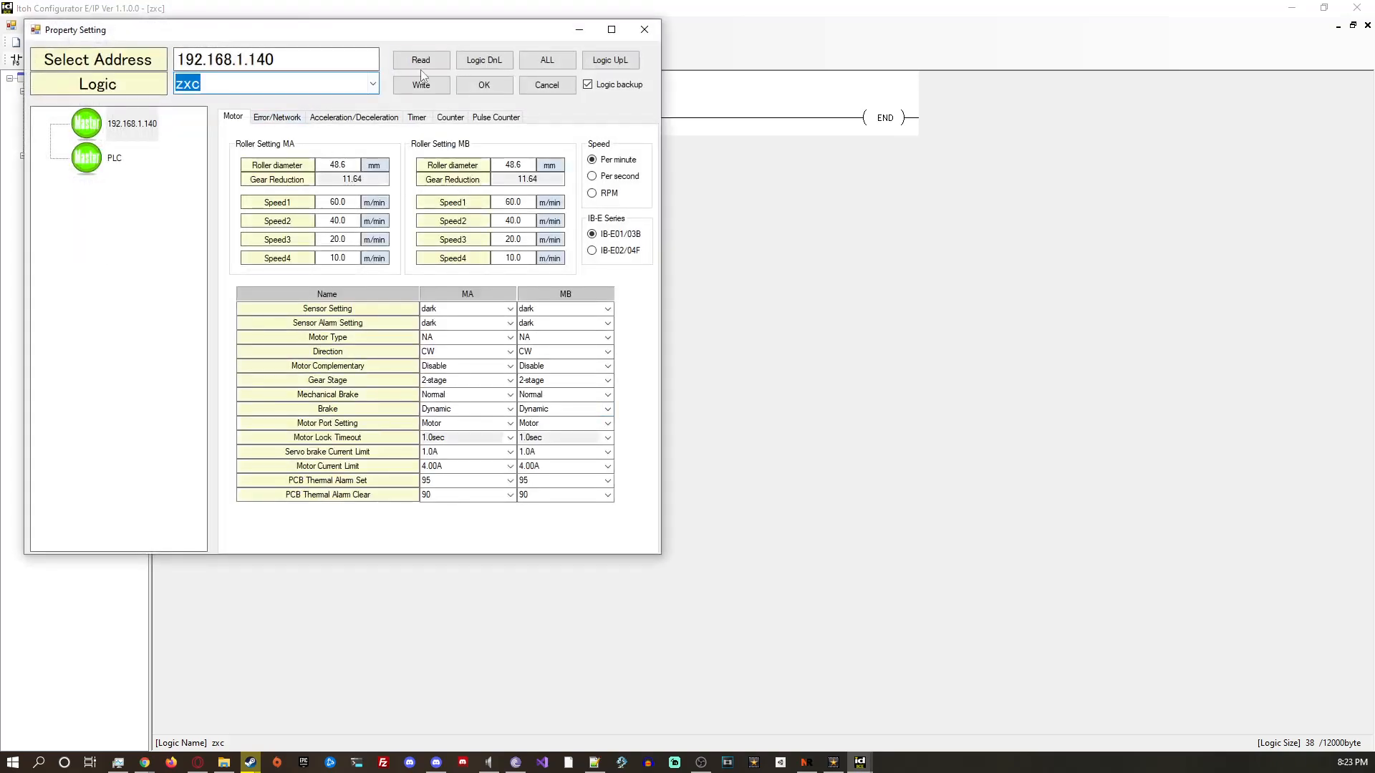
{"action": "left_click", "coordinate": [484, 60]}
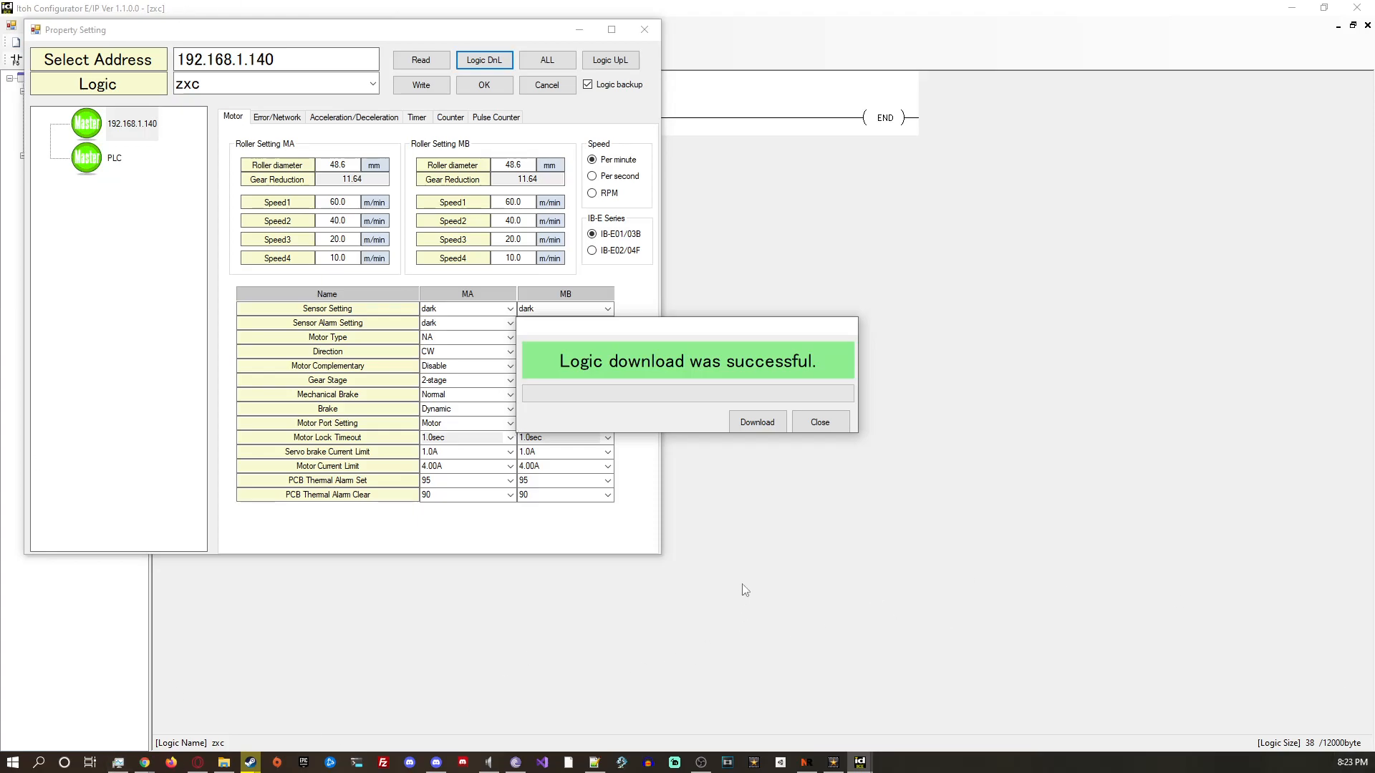
{"action": "left_click", "coordinate": [814, 423]}
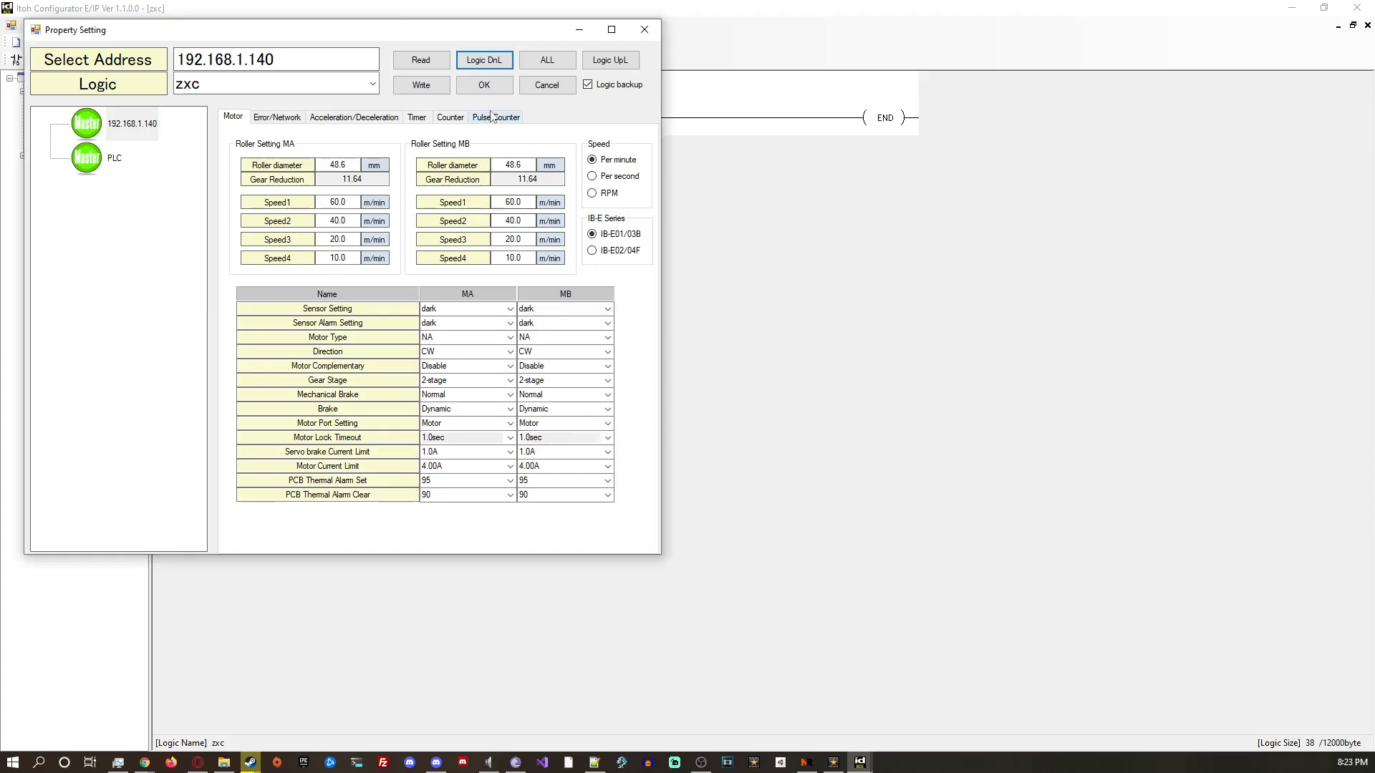
{"action": "left_click", "coordinate": [484, 85]}
View the node information list, and look at the Jog Control dialog before closing it.
{"action": "left_click", "coordinate": [212, 29]}
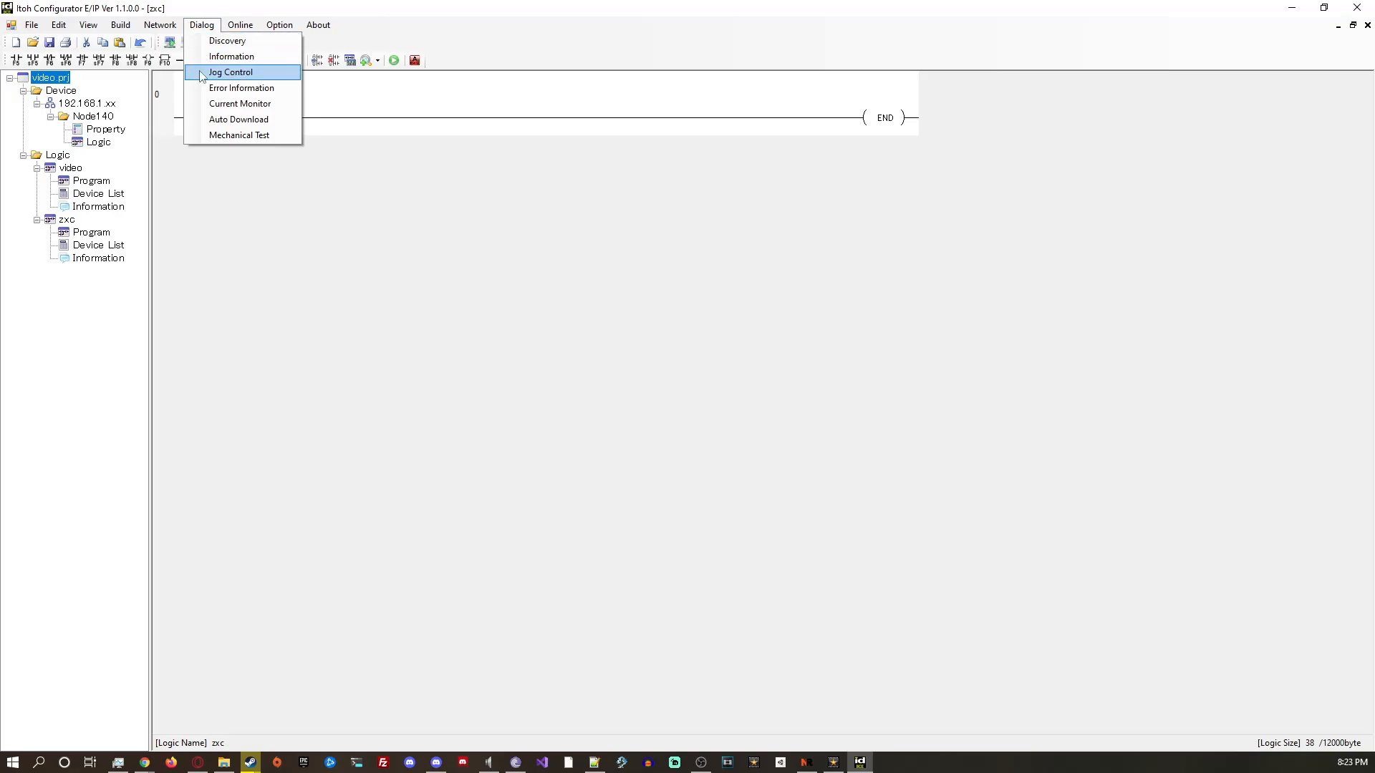
{"action": "left_click", "coordinate": [209, 58]}
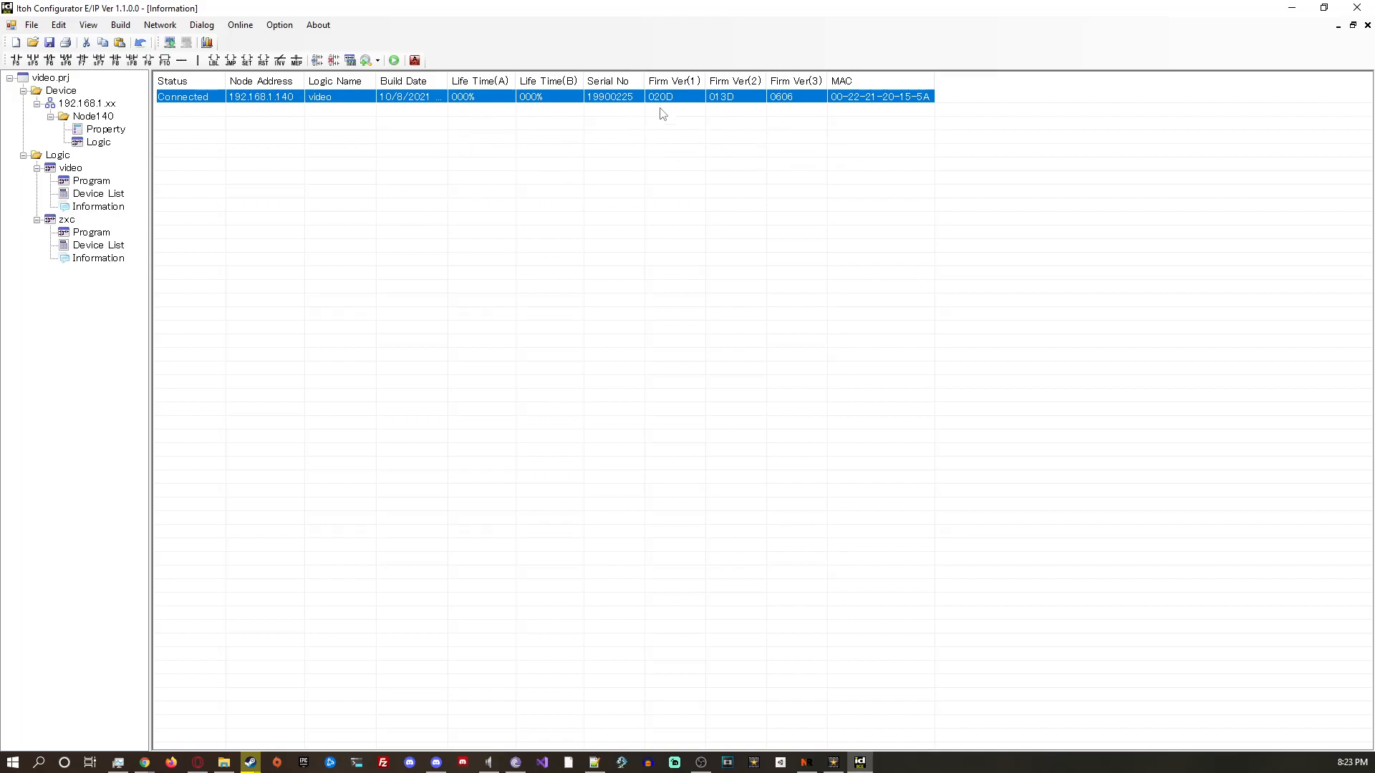
{"action": "left_click", "coordinate": [252, 34]}
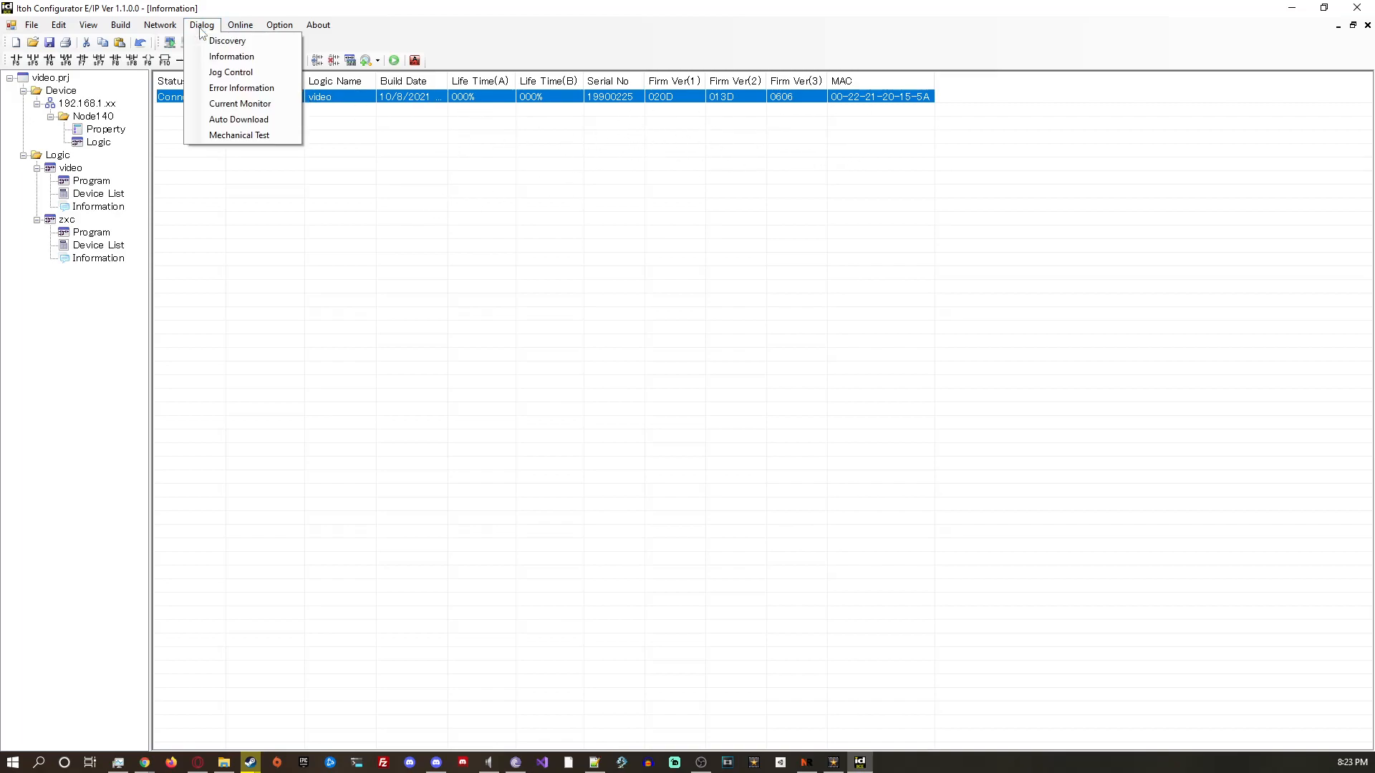
{"action": "left_click", "coordinate": [229, 74]}
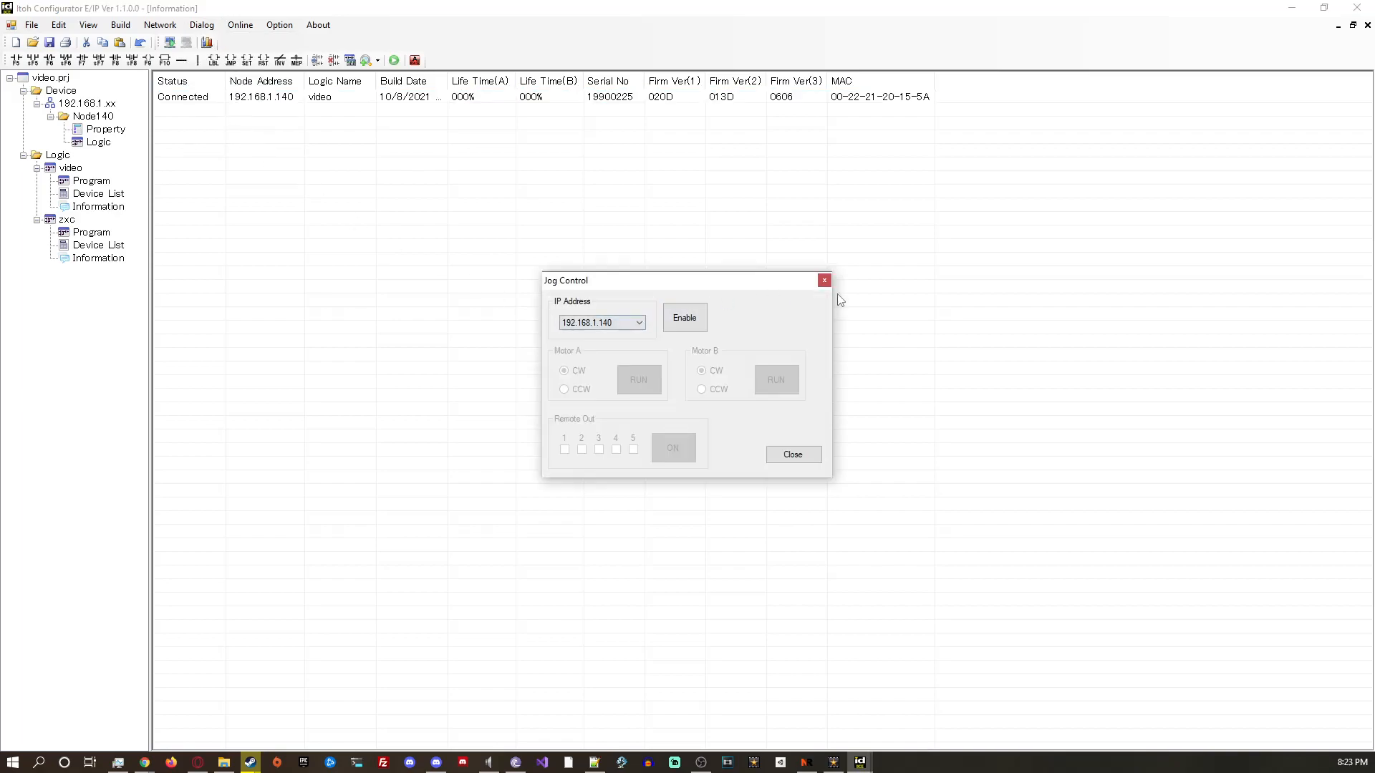
{"action": "left_click", "coordinate": [824, 282]}
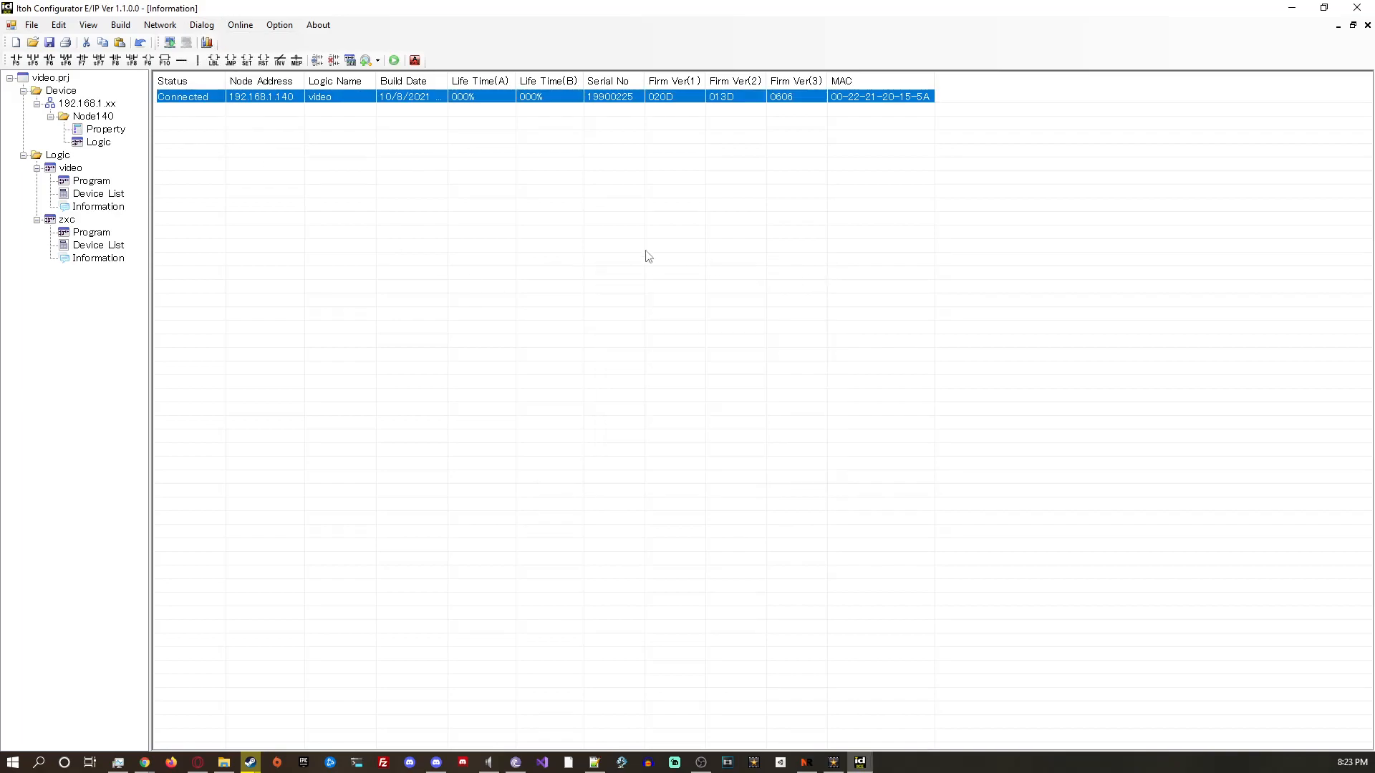
View the motor error information for node 192.168.1.140 using the 192.168.1.253 adapter address, then close it.
{"action": "left_click", "coordinate": [202, 27]}
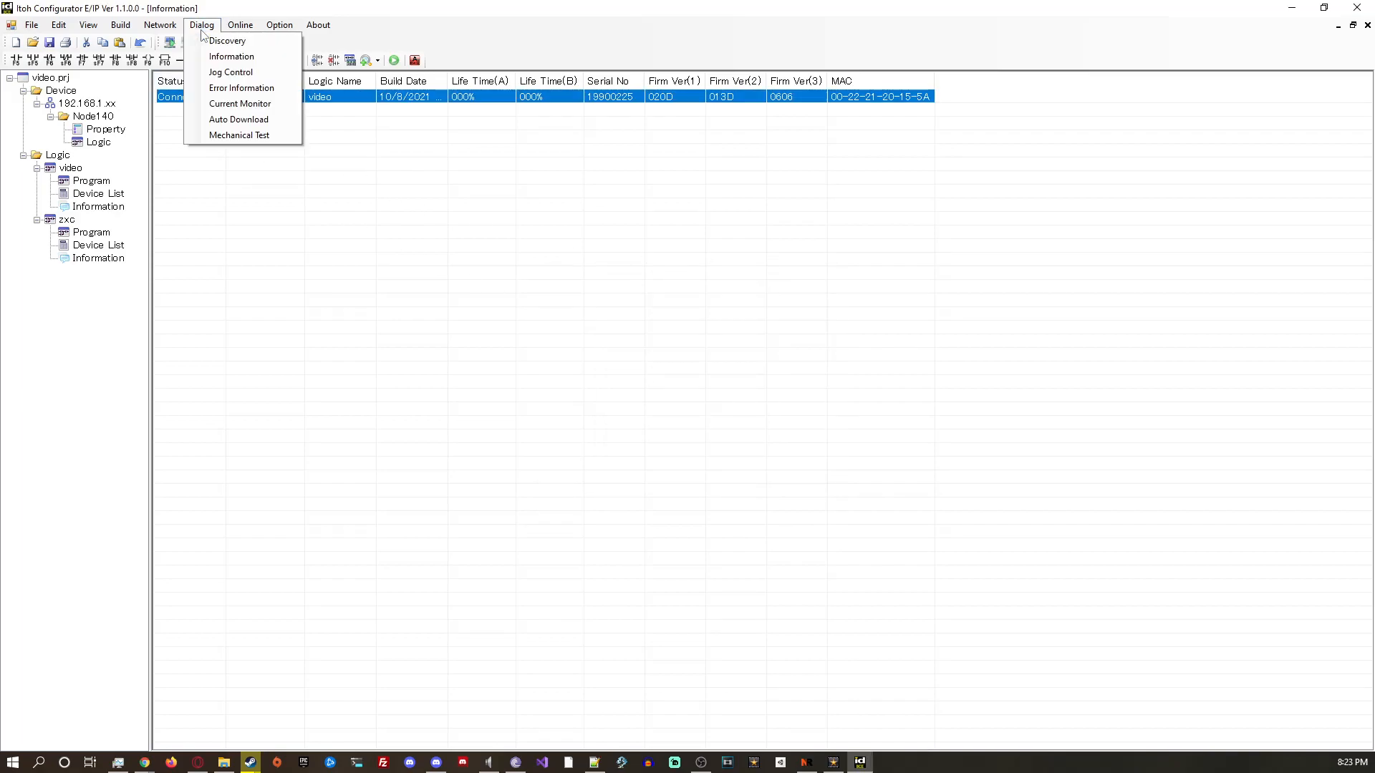
{"action": "left_click", "coordinate": [235, 88]}
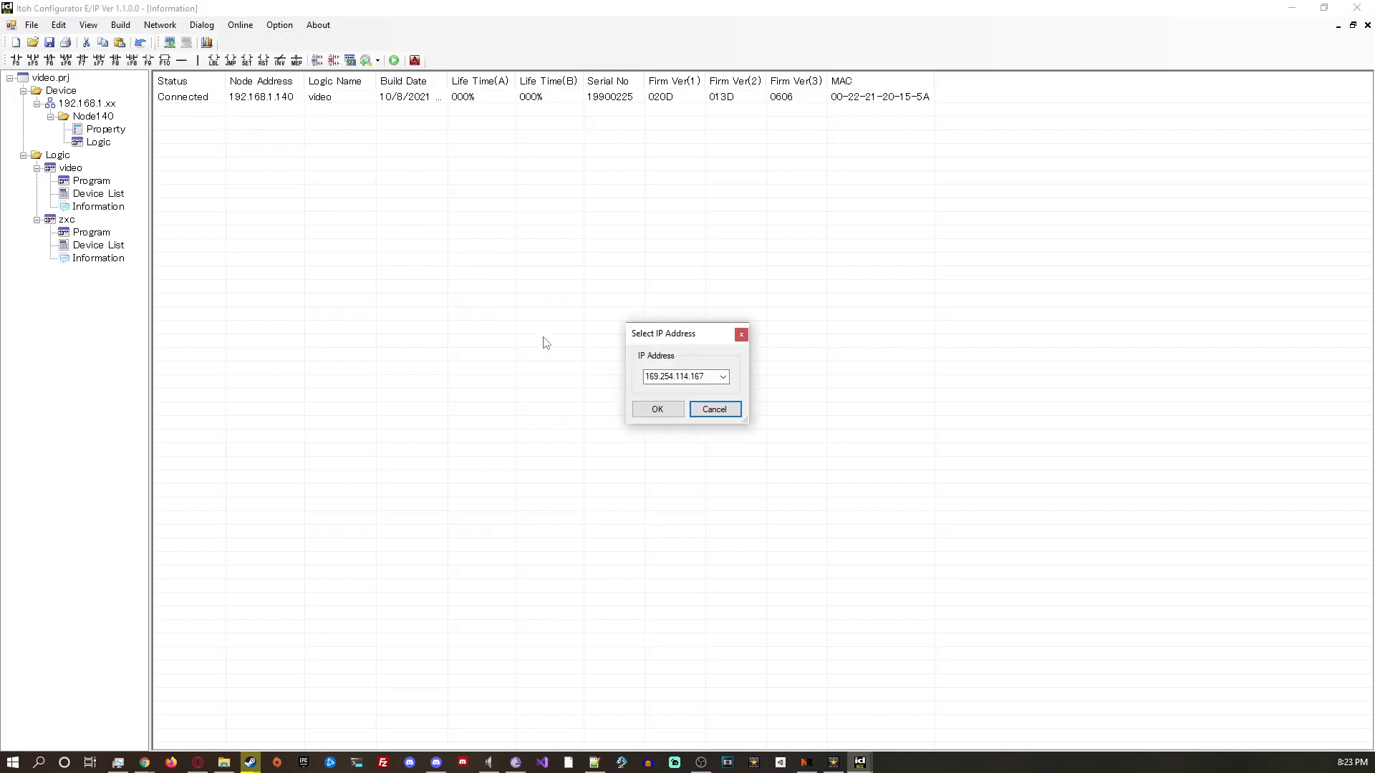
{"action": "left_click", "coordinate": [723, 377]}
{"action": "left_click", "coordinate": [676, 409]}
{"action": "left_click", "coordinate": [658, 409]}
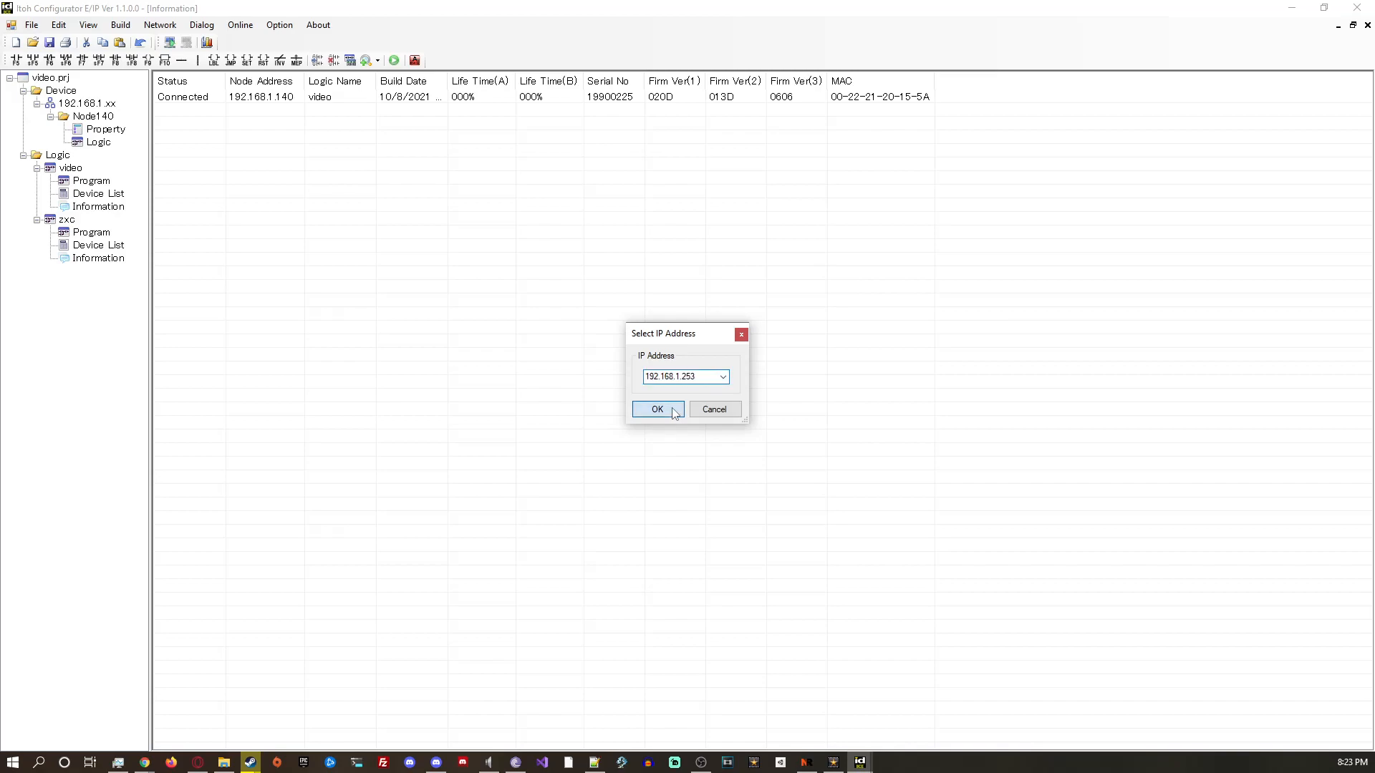
{"action": "left_click", "coordinate": [524, 254]}
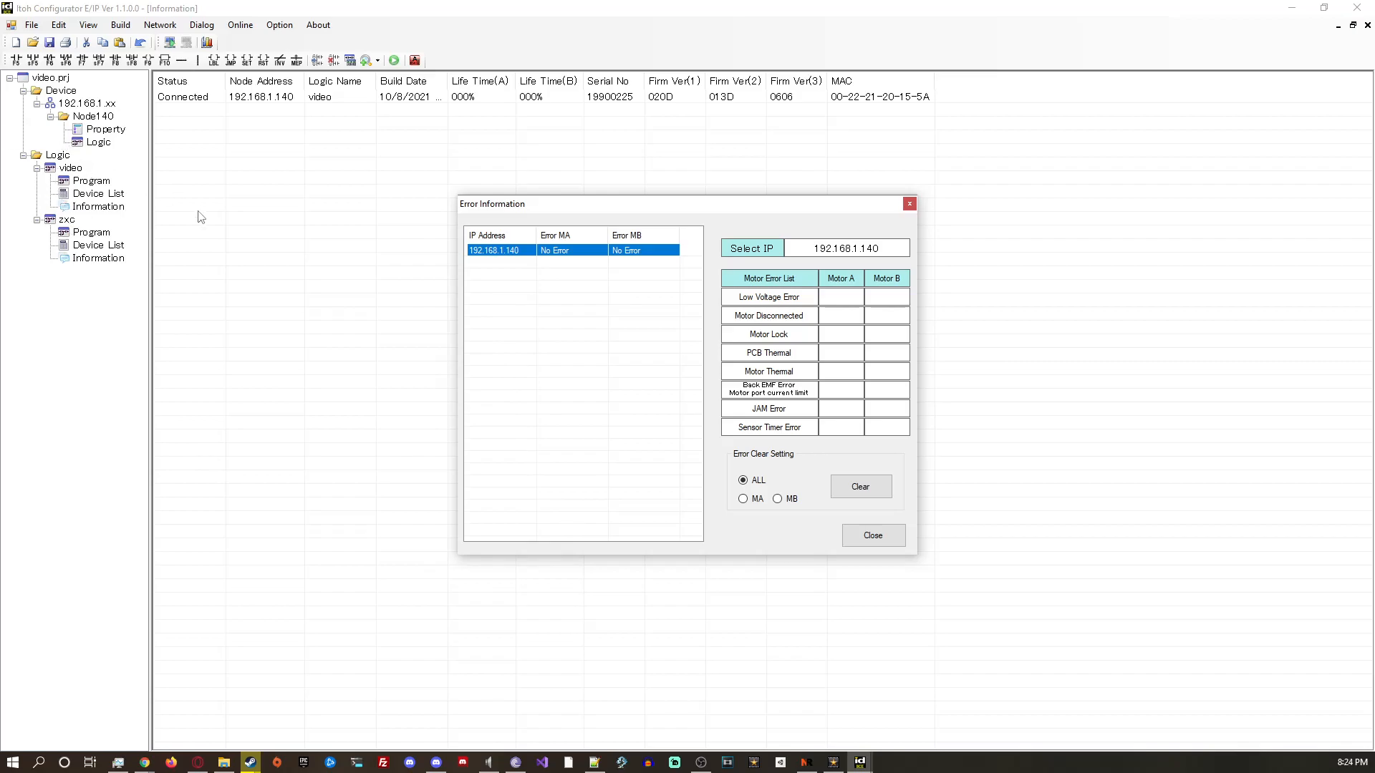
{"action": "left_click", "coordinate": [868, 537]}
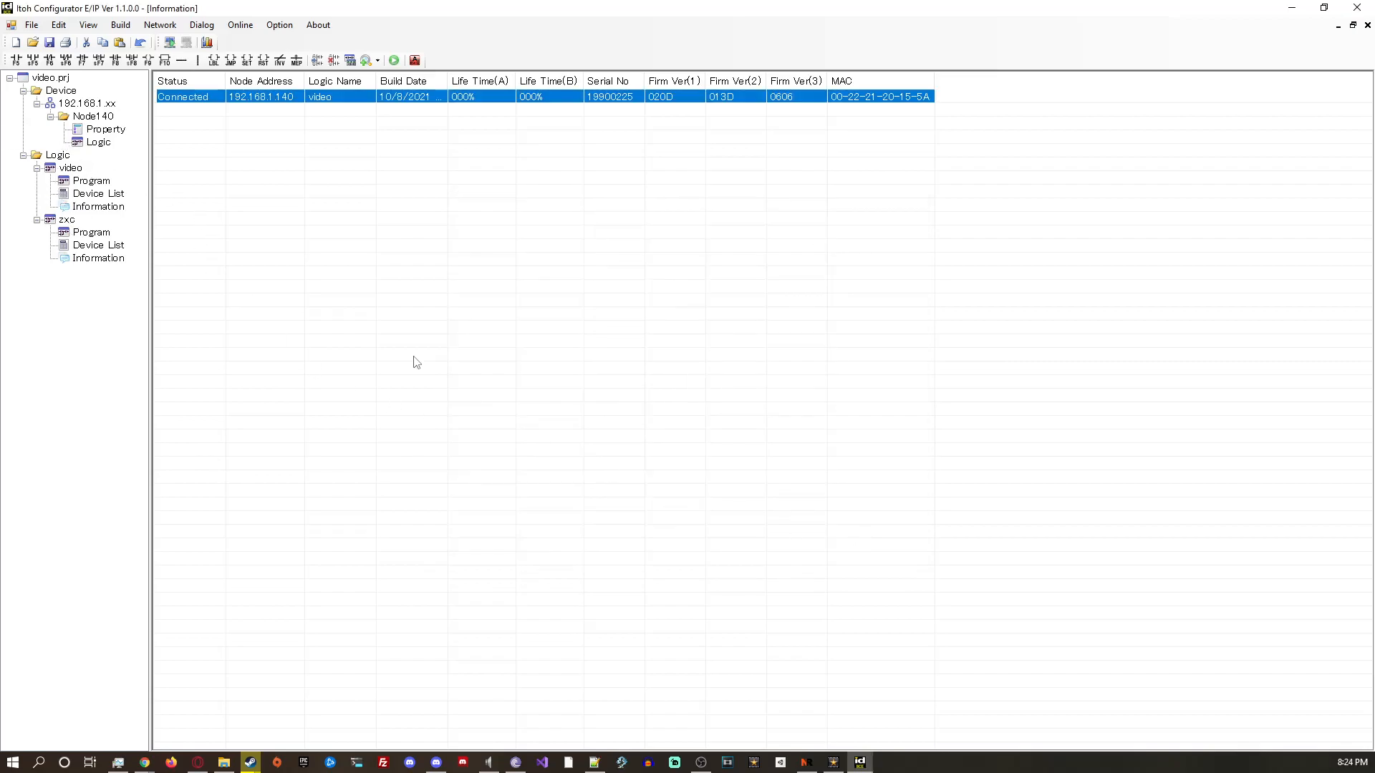
Add a node with ID 141 to the 192.168.1.xx network.
{"action": "right_click", "coordinate": [94, 107]}
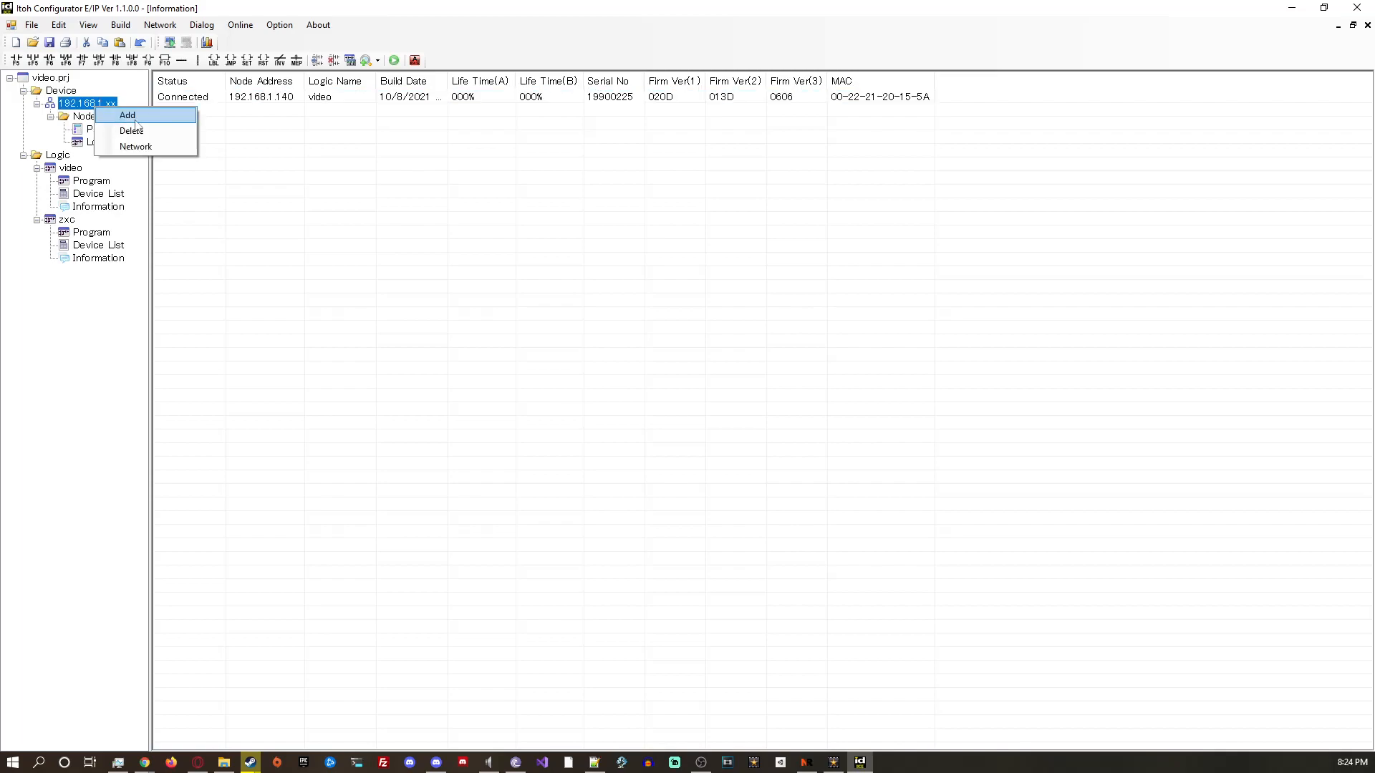
{"action": "left_click", "coordinate": [118, 113]}
{"action": "type", "text": "14"}
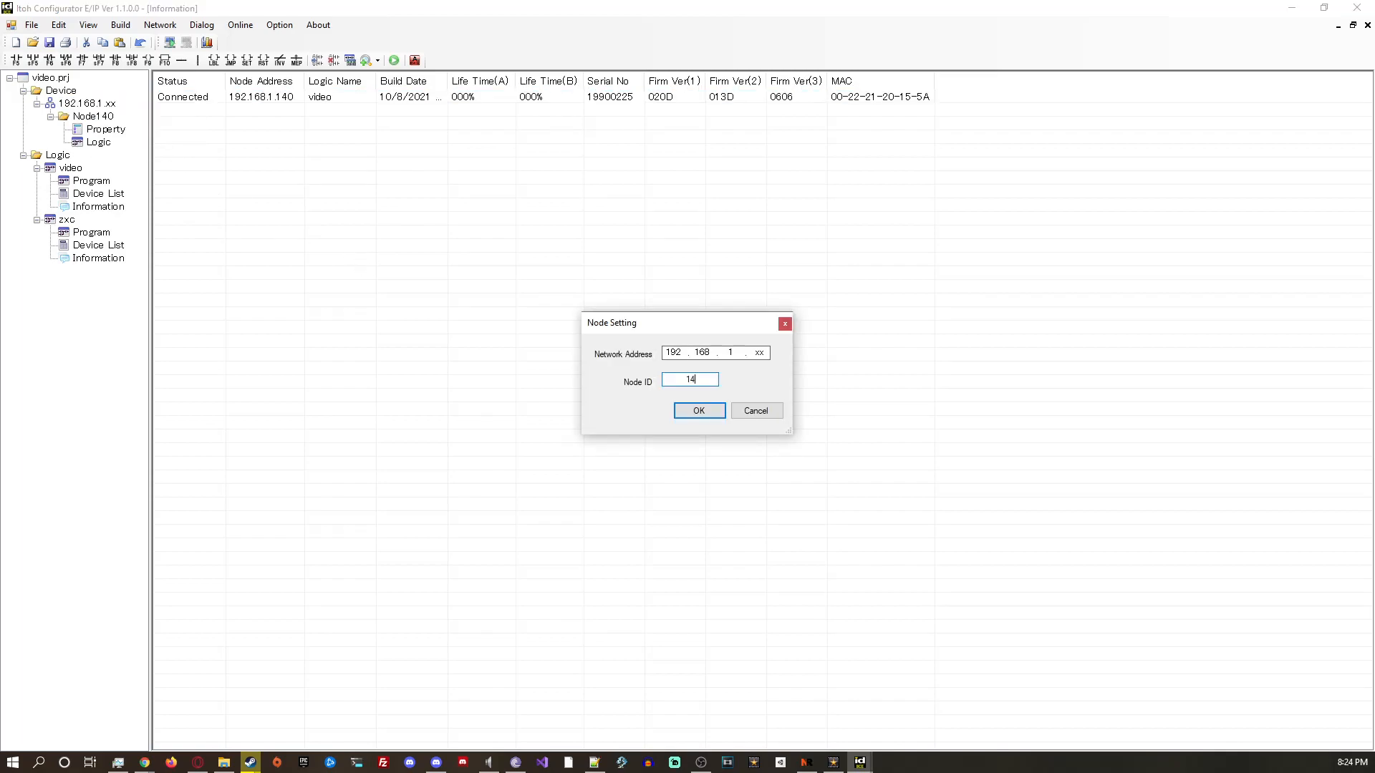
{"action": "type", "text": "1"}
{"action": "key", "text": "Return"}
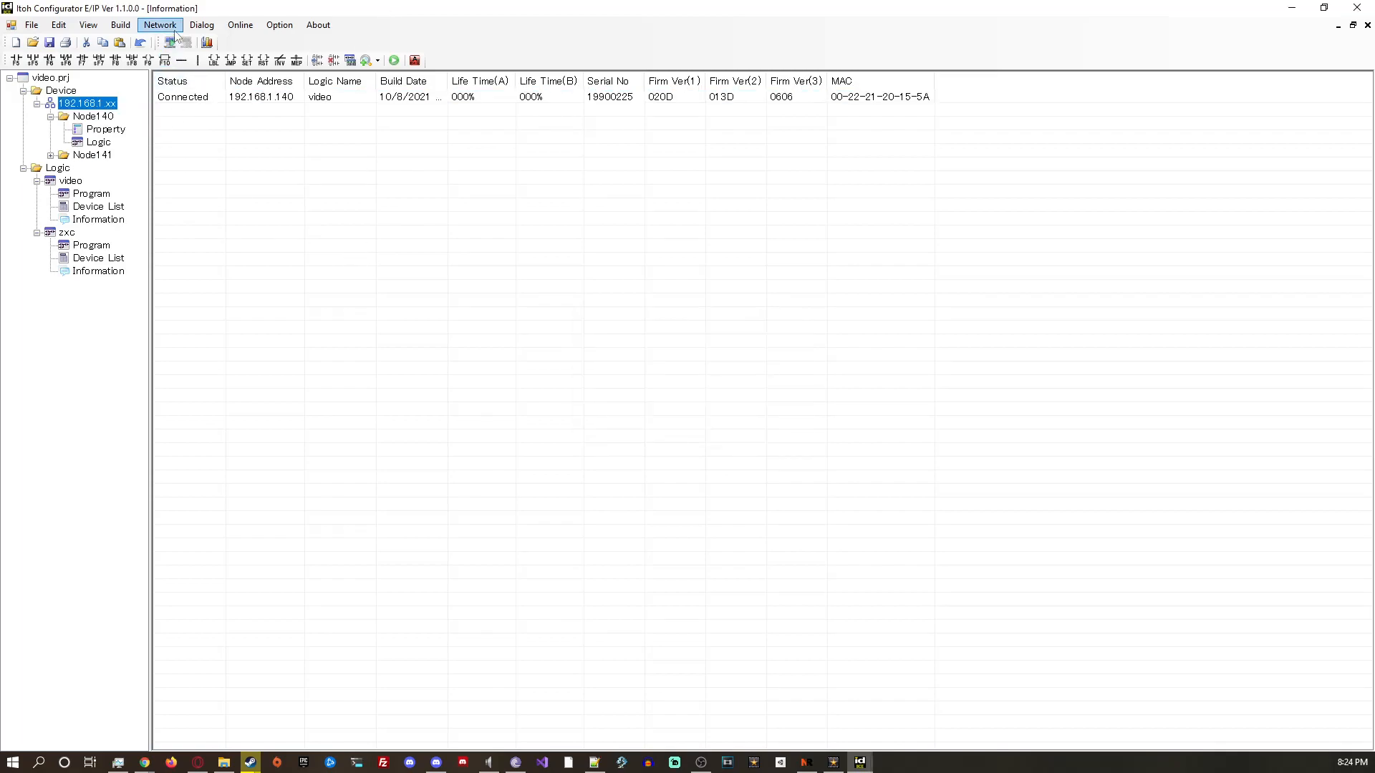
Reopen the node information list to refresh it, inspect the entry for 192.168.1.141, and close the list.
{"action": "left_click", "coordinate": [201, 25]}
{"action": "left_click", "coordinate": [203, 57]}
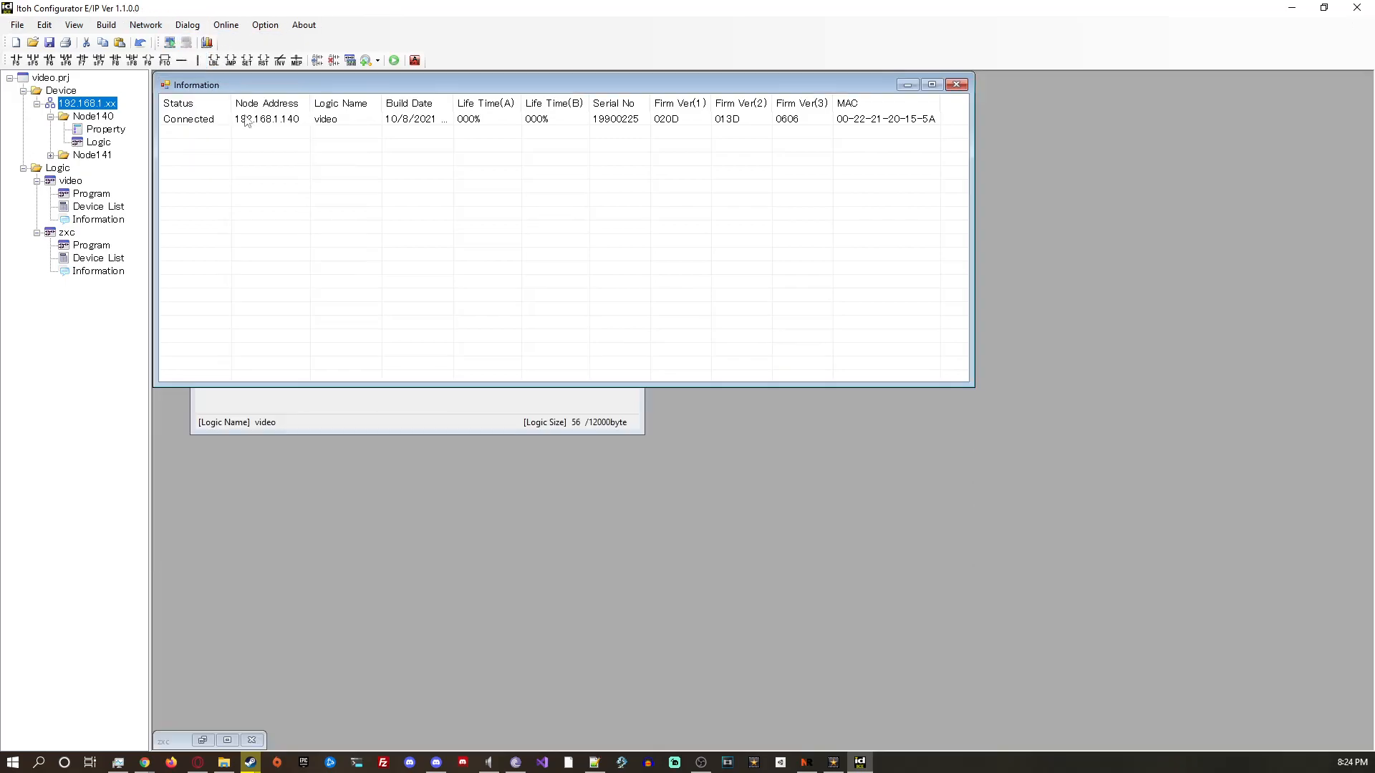
{"action": "left_click", "coordinate": [956, 85]}
{"action": "left_click", "coordinate": [187, 25]}
{"action": "left_click", "coordinate": [204, 57]}
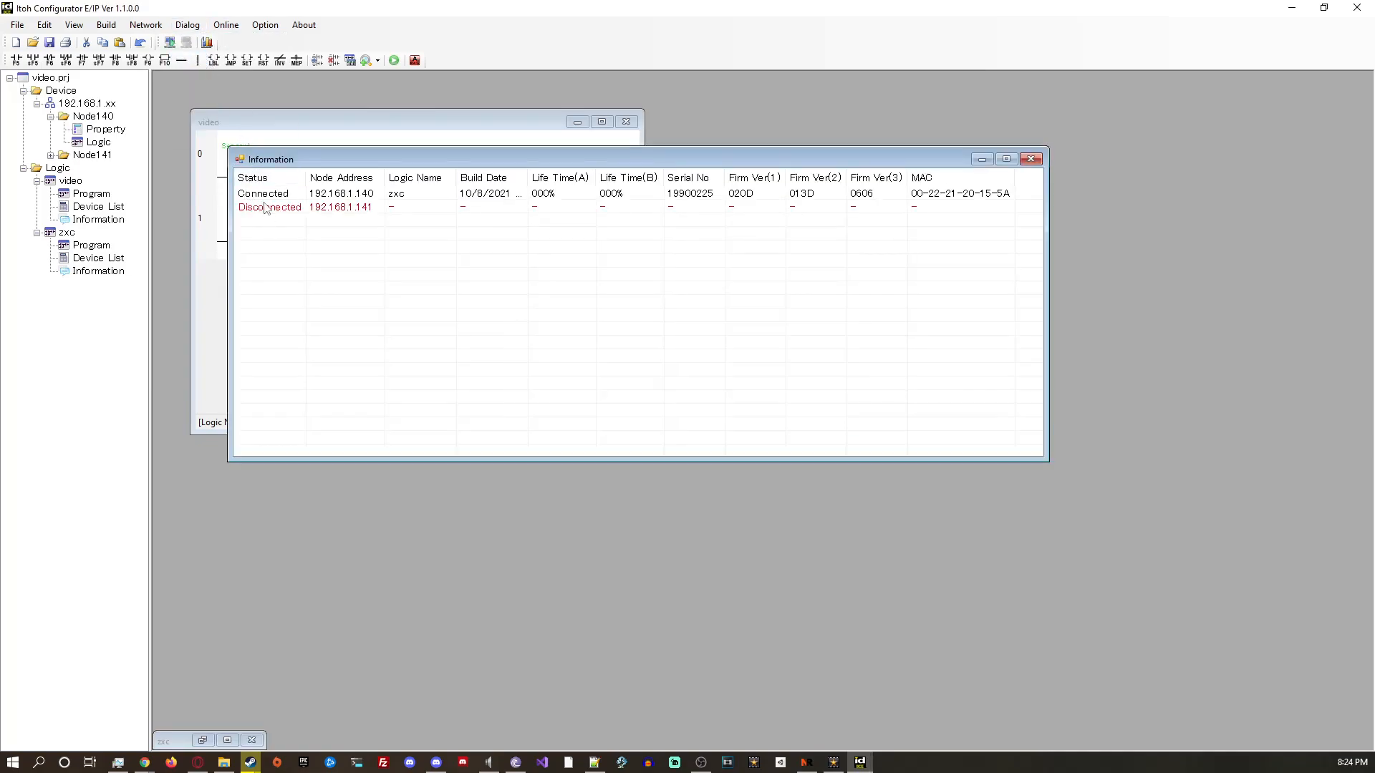
{"action": "left_click", "coordinate": [272, 208]}
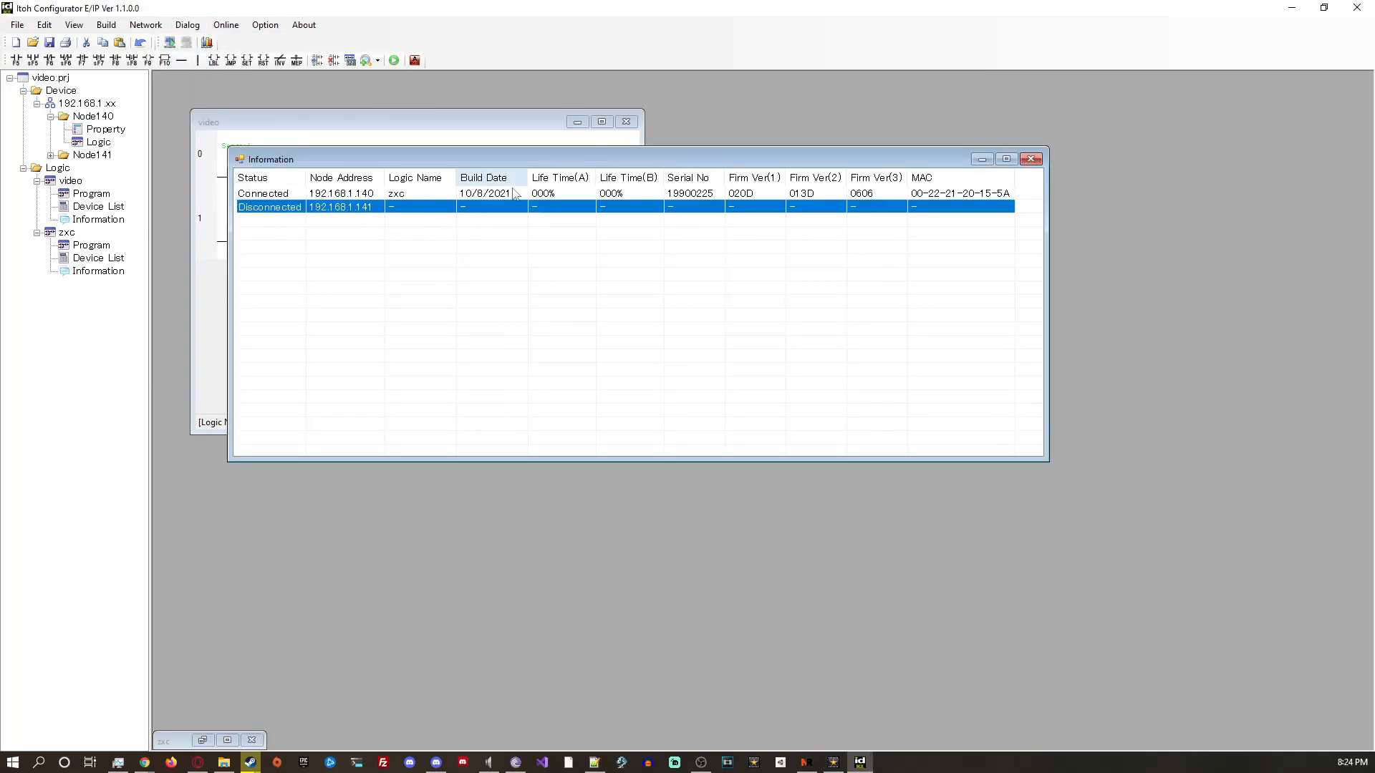
{"action": "left_click", "coordinate": [1030, 159]}
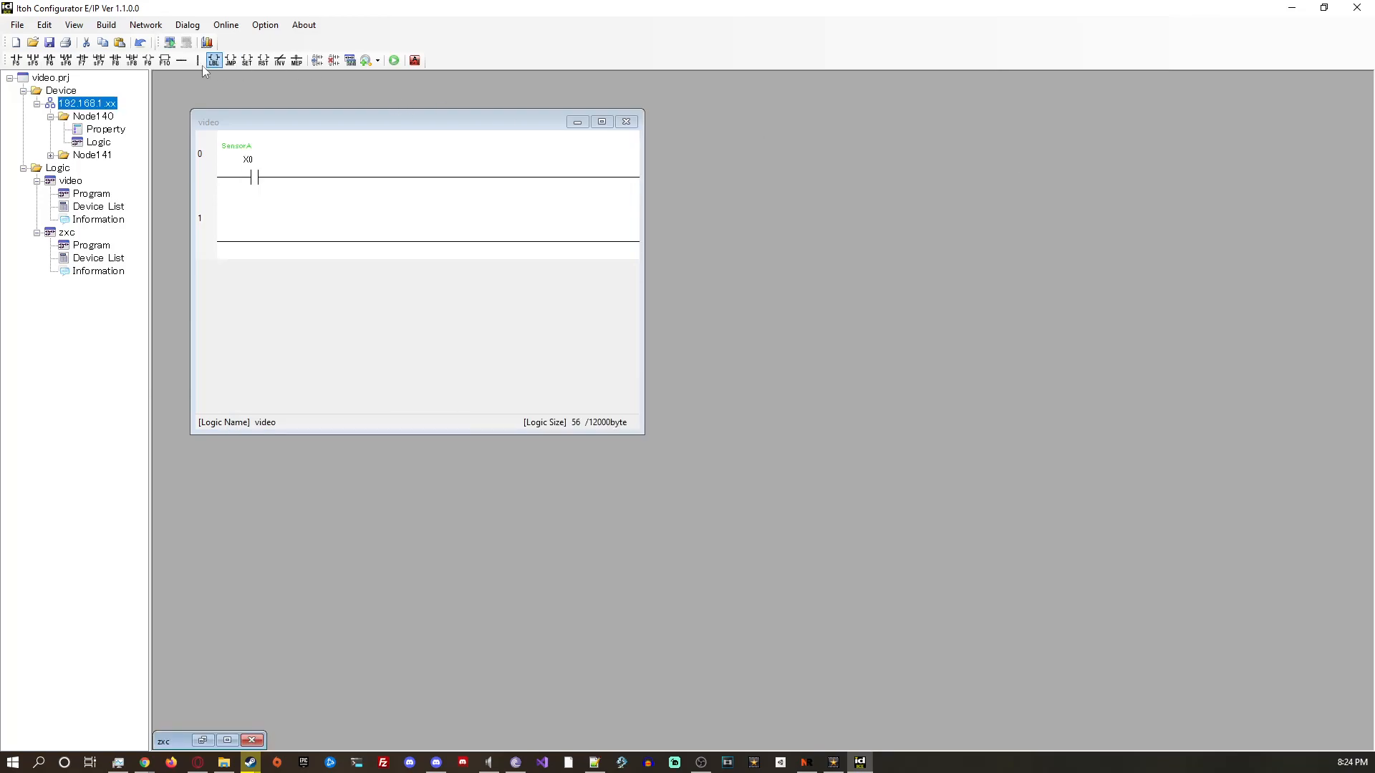
Compare the error information of nodes 192.168.1.140 and 192.168.1.141 through adapter address 192.168.1.253, then close the dialog.
{"action": "left_click", "coordinate": [189, 25]}
{"action": "left_click", "coordinate": [243, 92]}
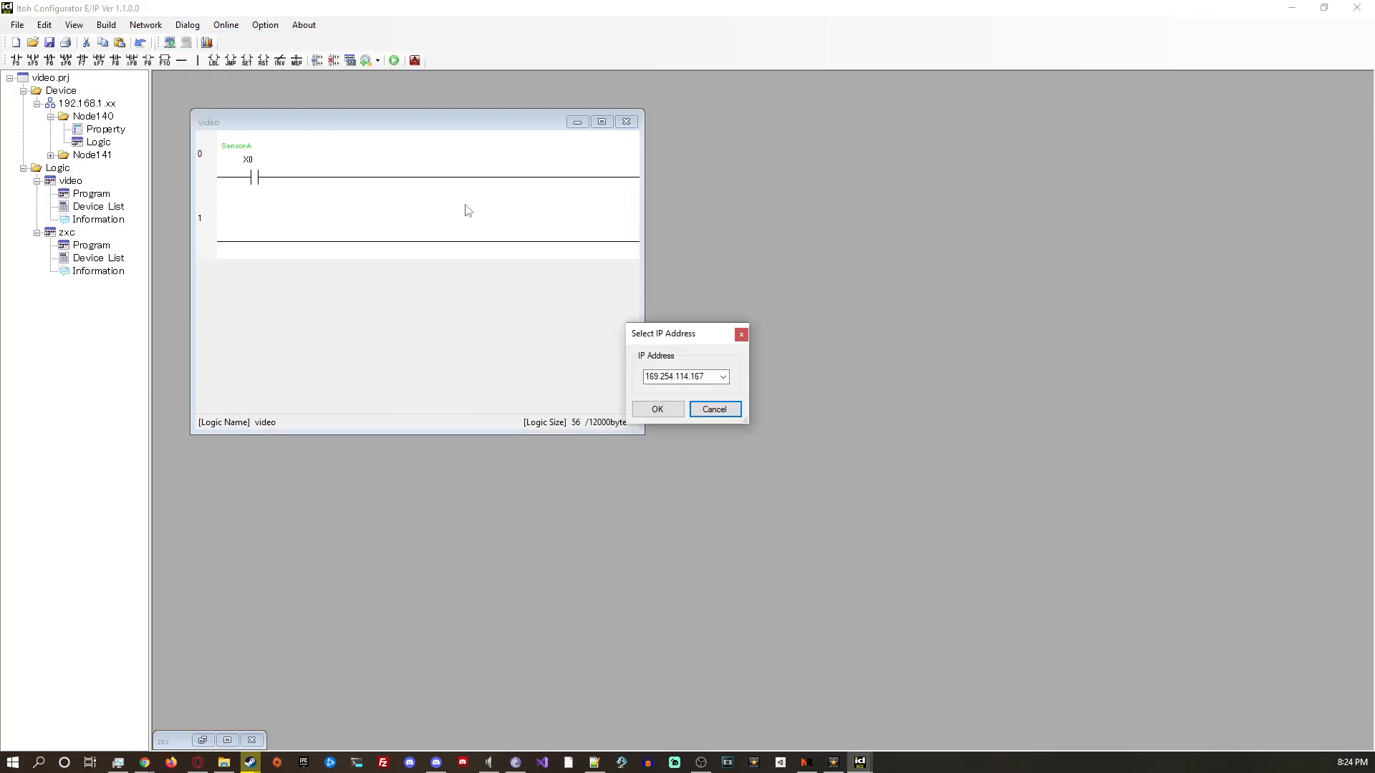
{"action": "left_click", "coordinate": [694, 376]}
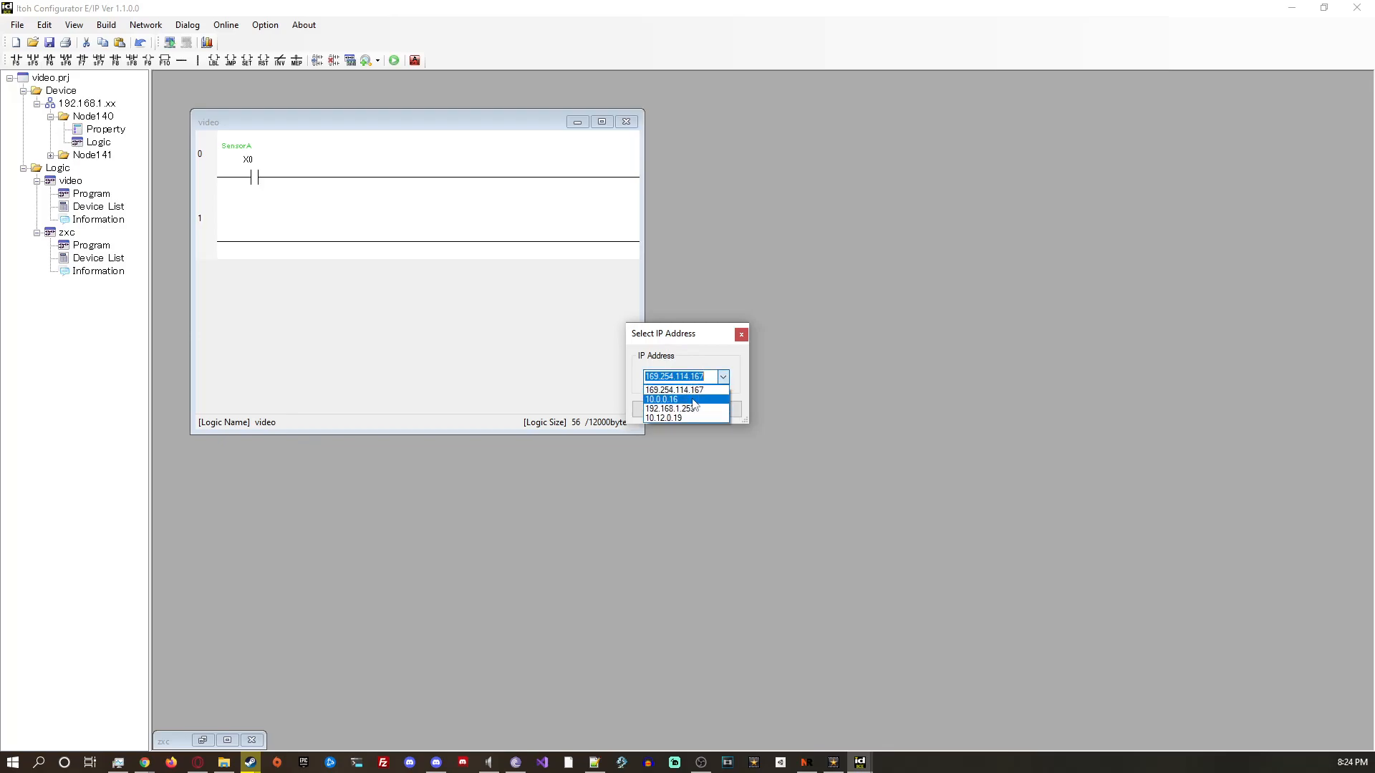
{"action": "left_click", "coordinate": [682, 409]}
{"action": "left_click", "coordinate": [659, 410]}
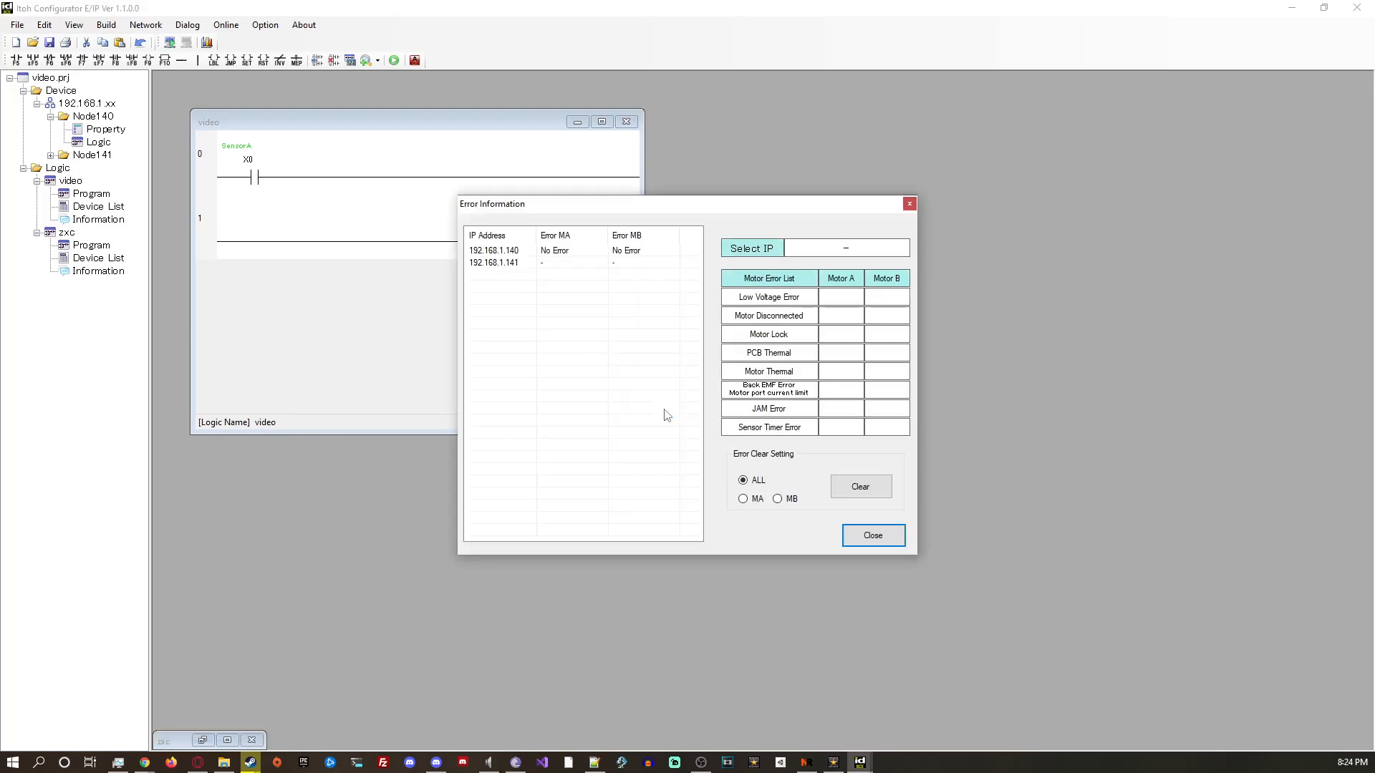
{"action": "left_click", "coordinate": [492, 252]}
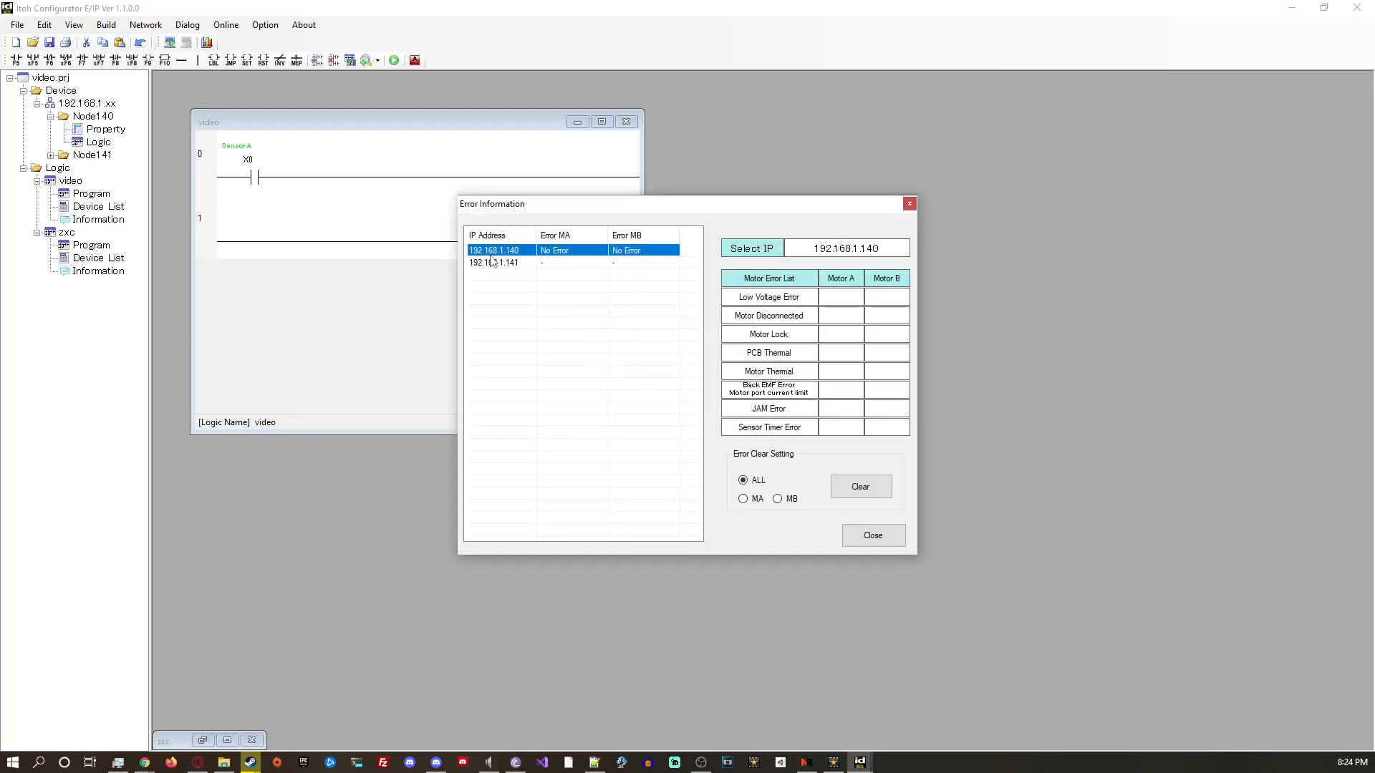
{"action": "left_click", "coordinate": [564, 263]}
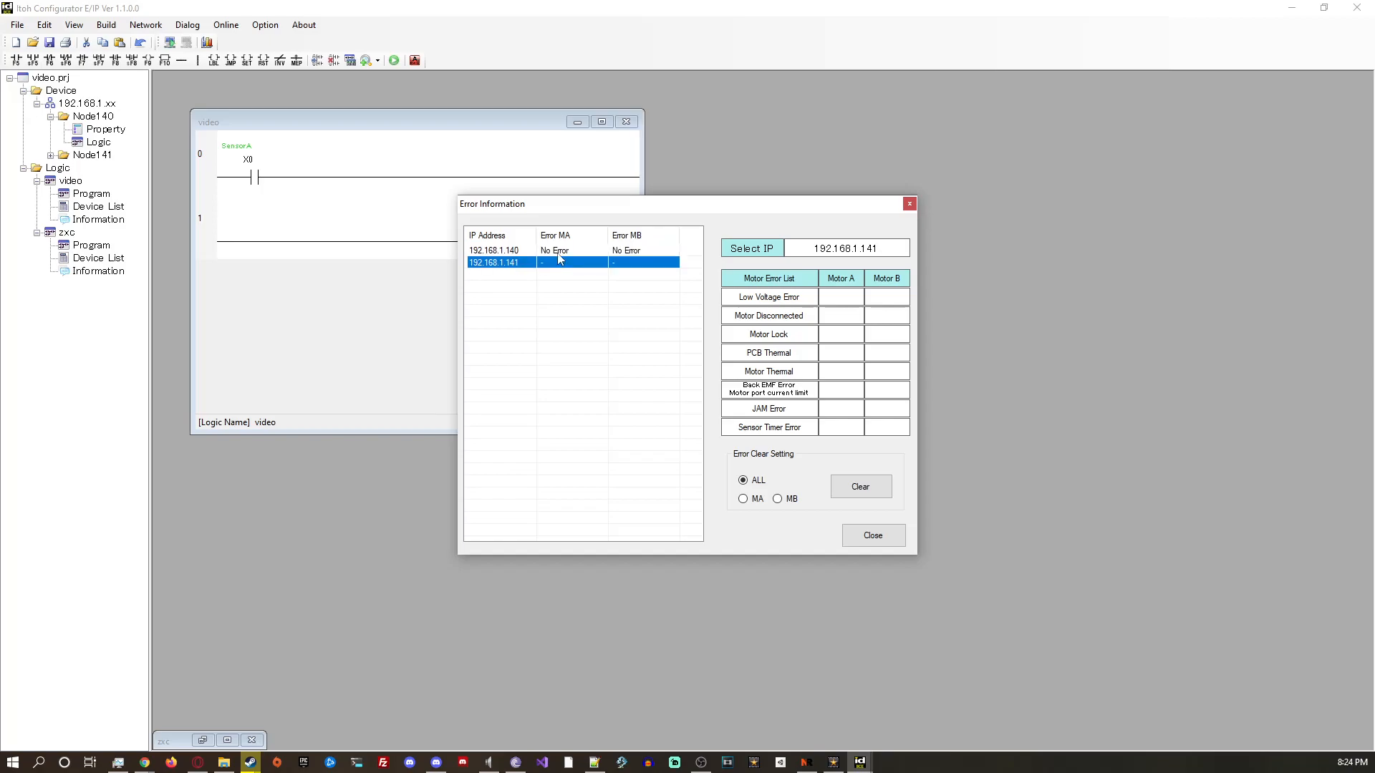
{"action": "left_click", "coordinate": [556, 252]}
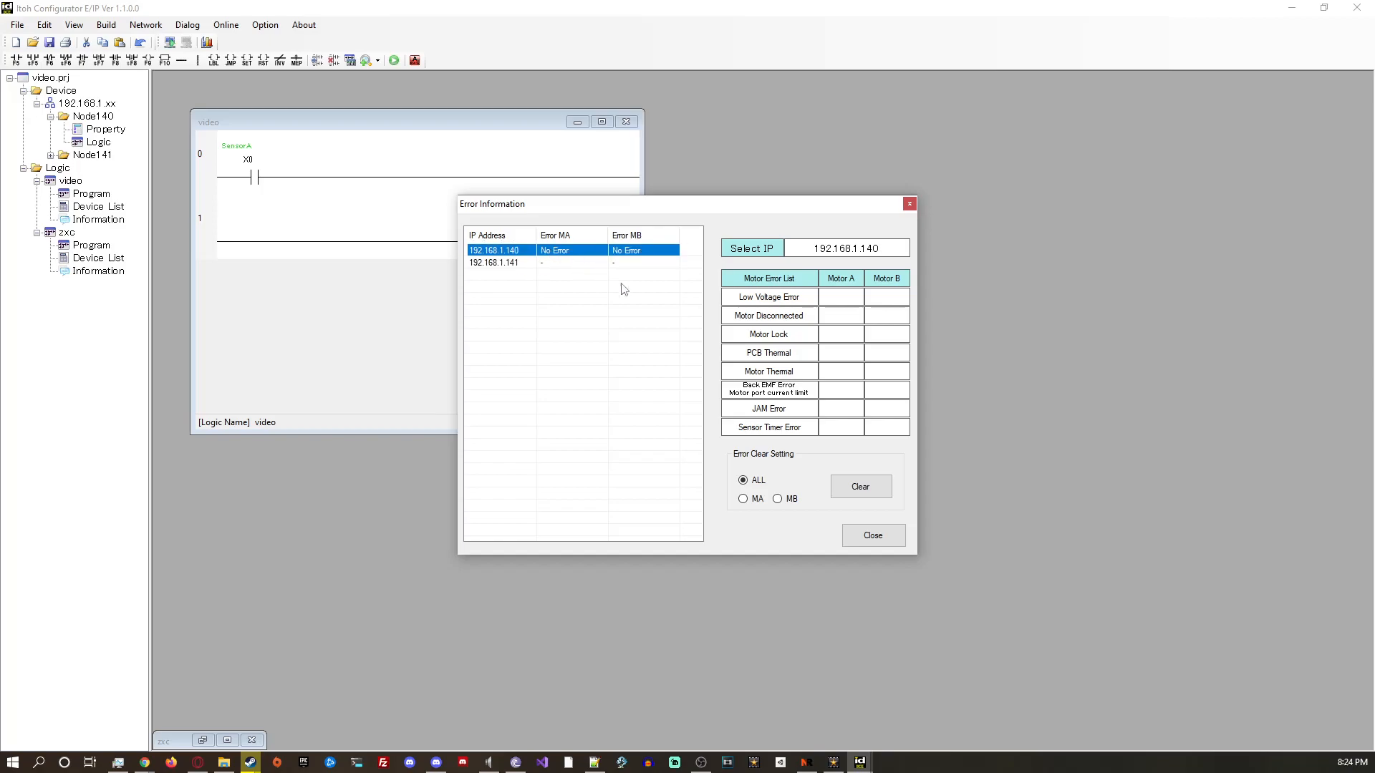
{"action": "left_click", "coordinate": [873, 537]}
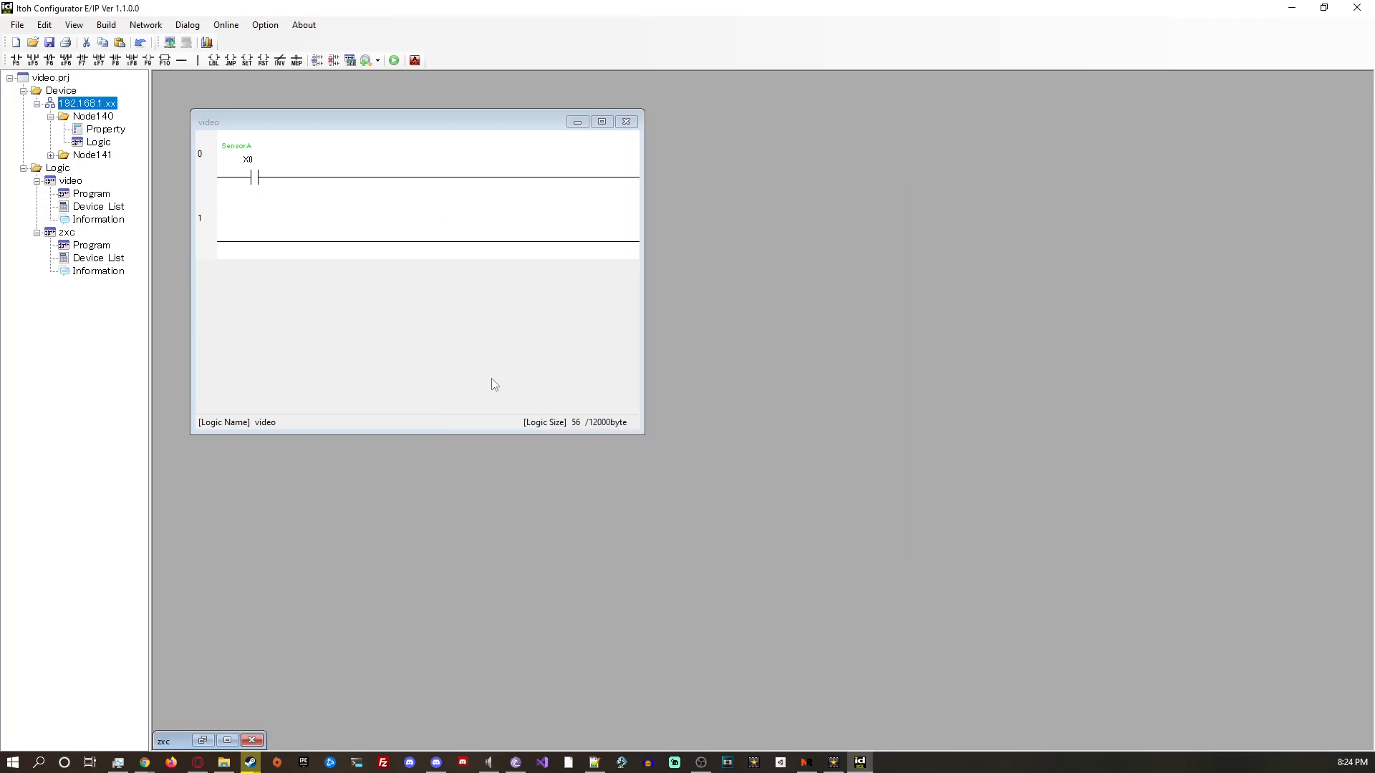
{"action": "left_click", "coordinate": [188, 25]}
{"action": "left_click", "coordinate": [196, 25]}
{"action": "left_click", "coordinate": [195, 26]}
{"action": "left_click", "coordinate": [193, 27]}
{"action": "left_click", "coordinate": [192, 29]}
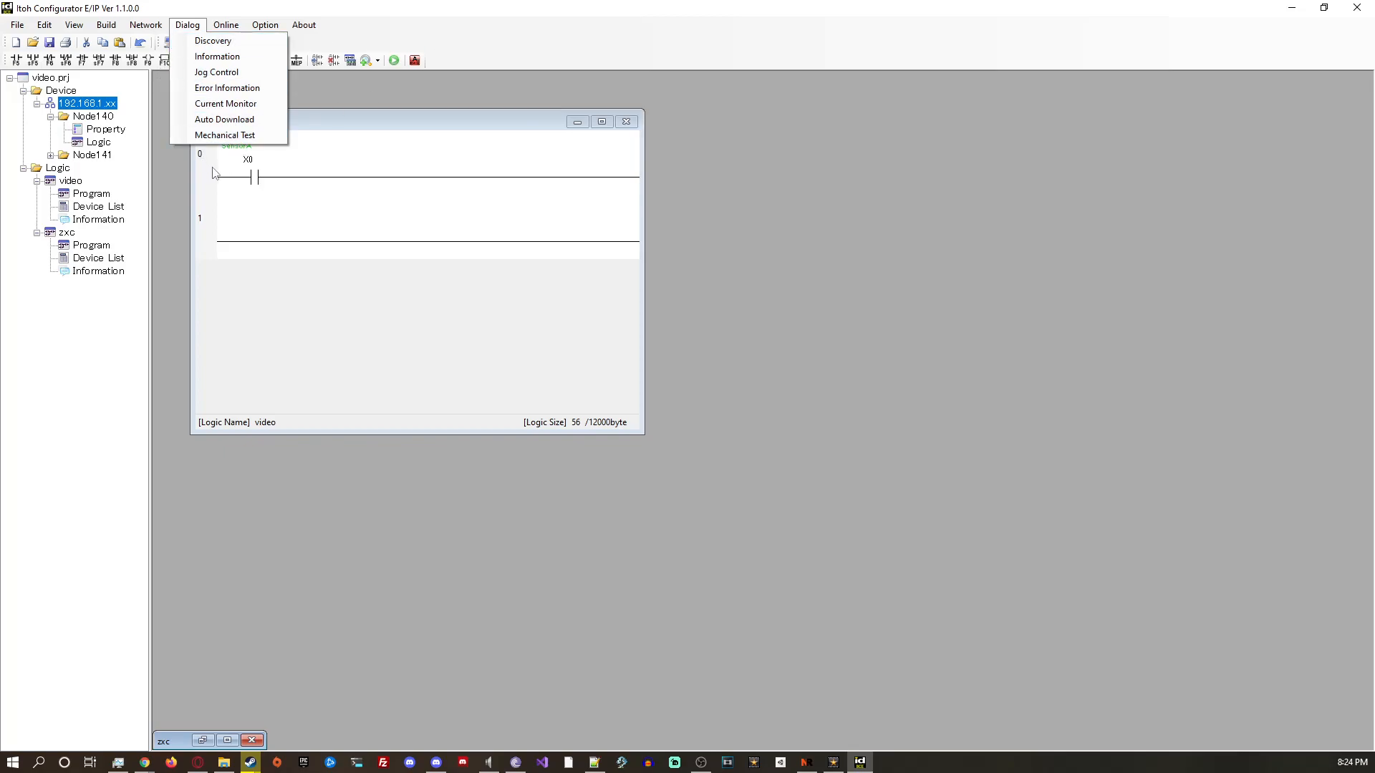
{"action": "left_click", "coordinate": [173, 186]}
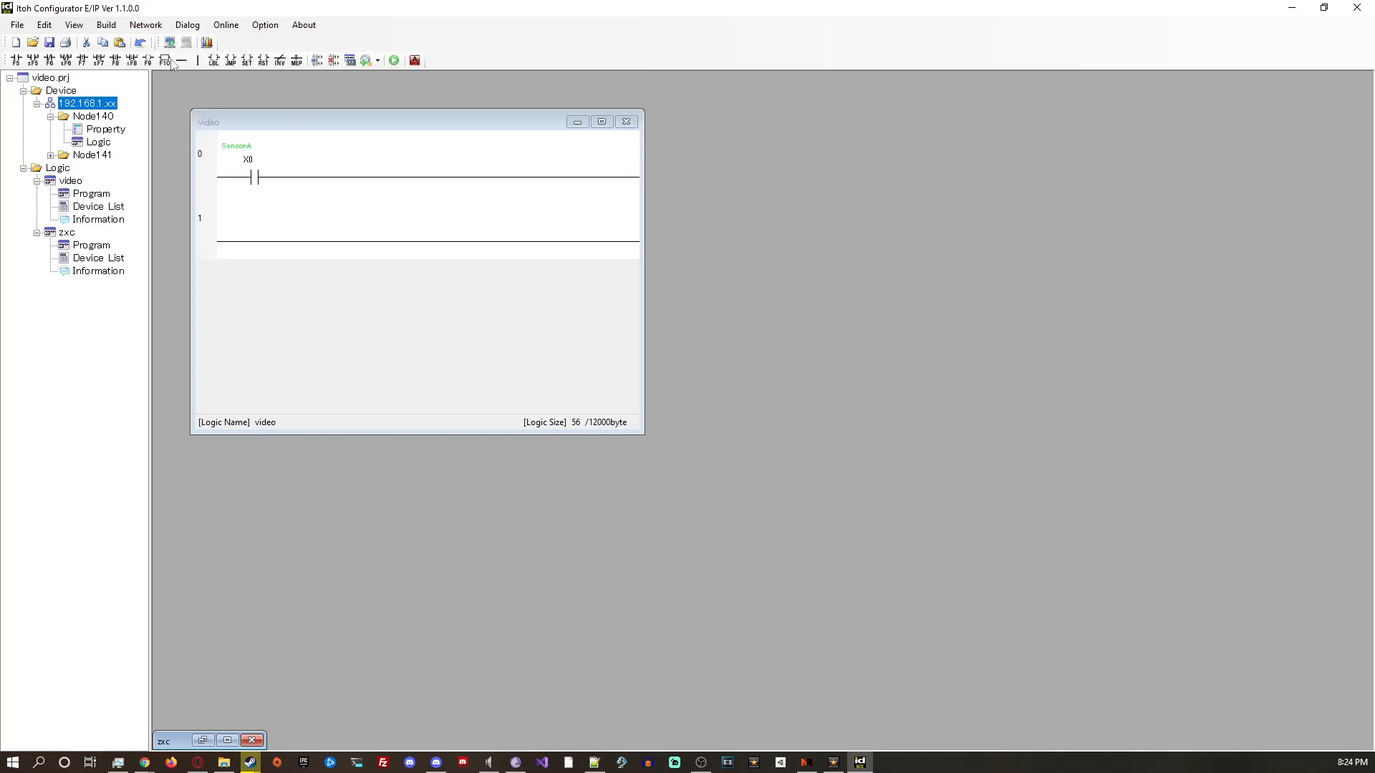
{"action": "left_click", "coordinate": [188, 24]}
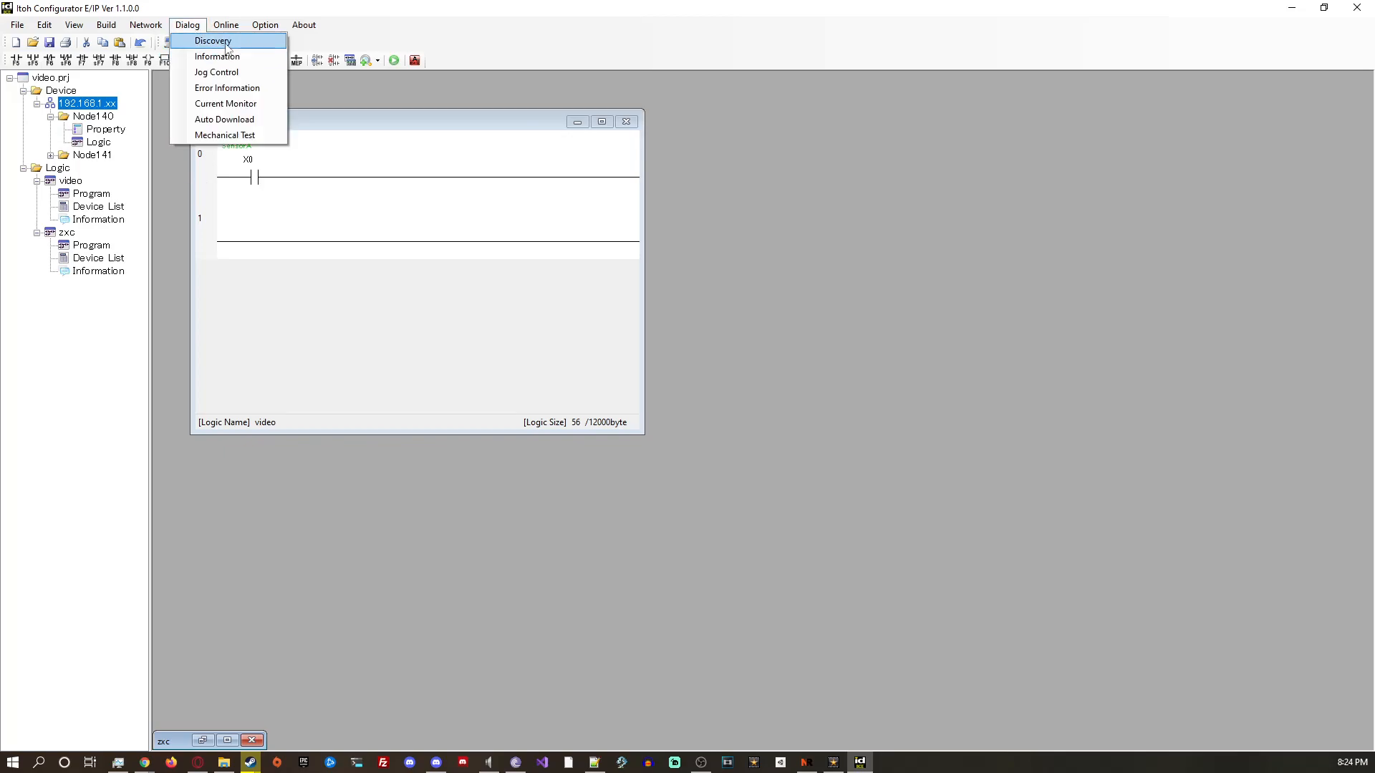
{"action": "left_click", "coordinate": [188, 187]}
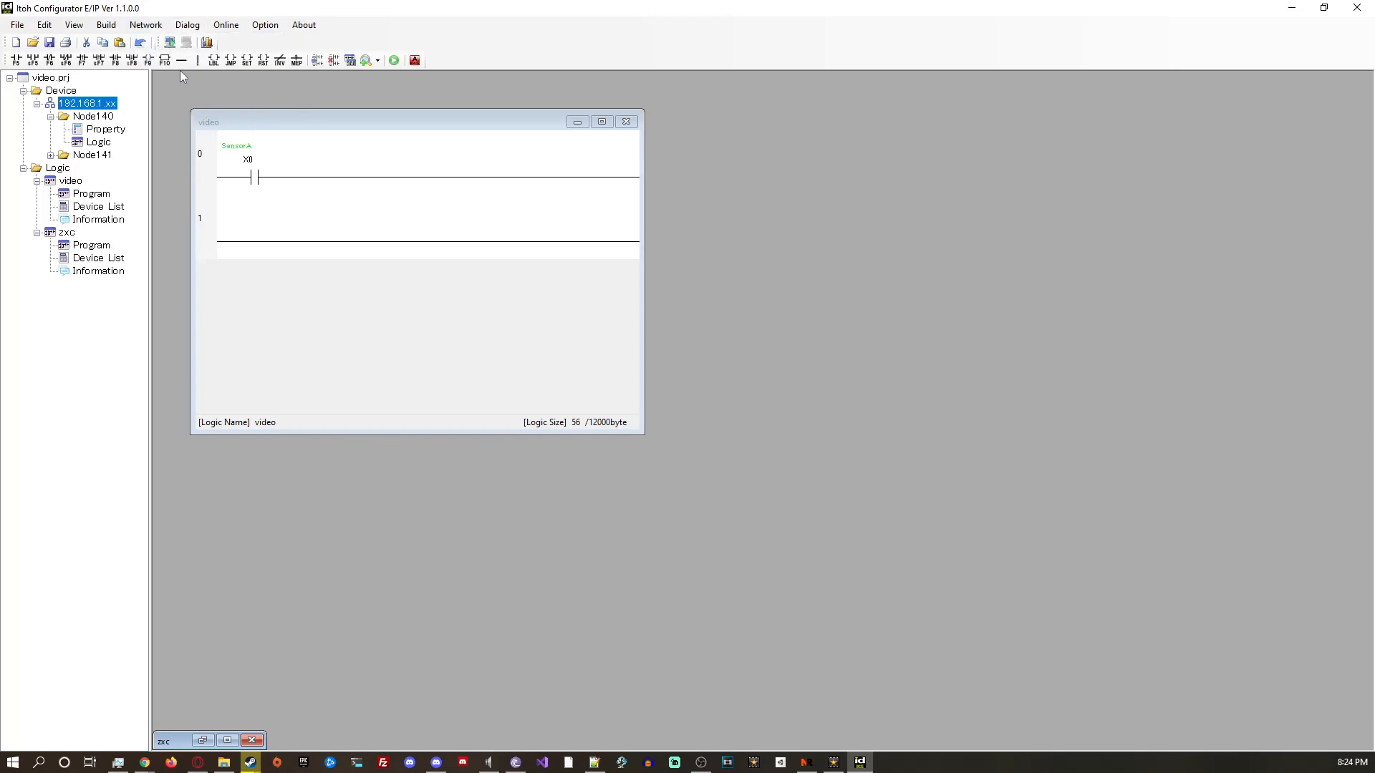
Maximize the logic window, open the video logic's program, and add a normally open contact right after X0.
{"action": "double_click", "coordinate": [242, 124]}
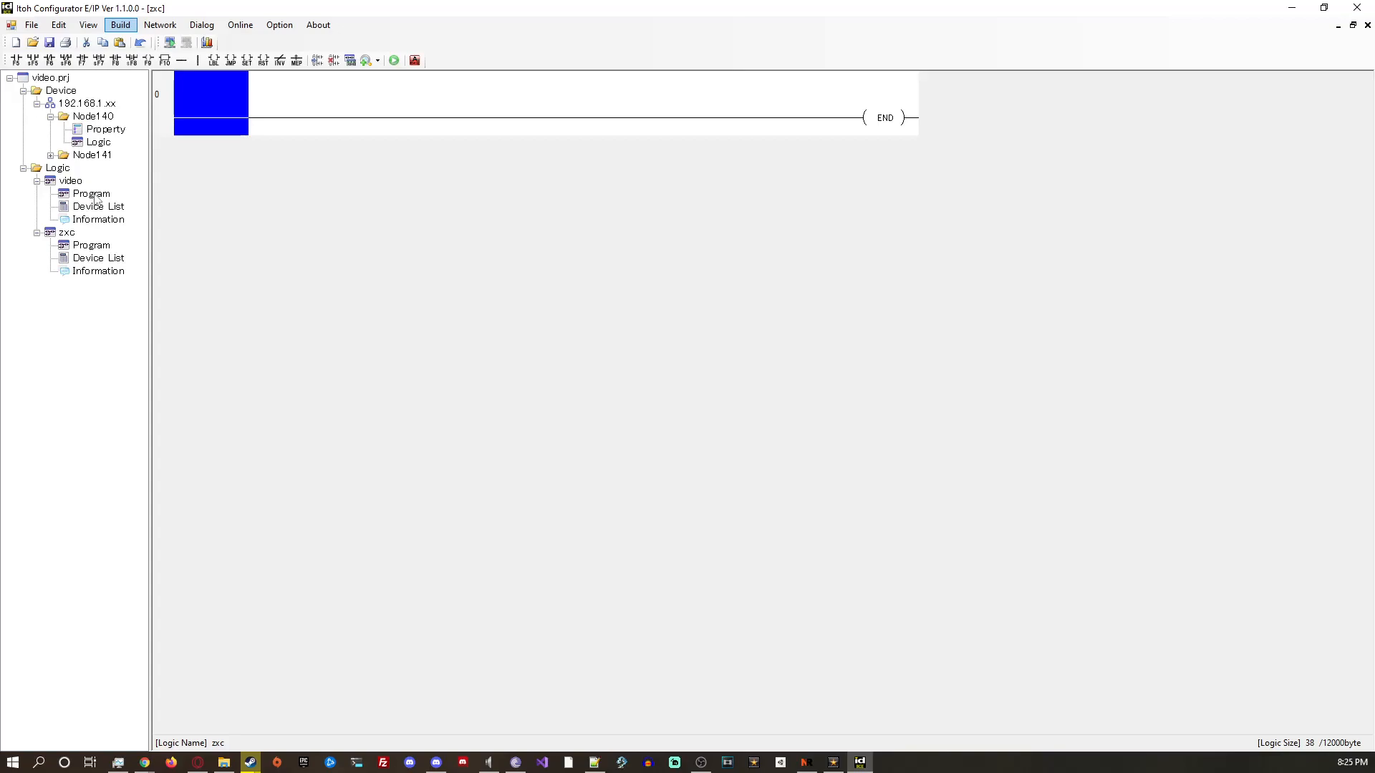
{"action": "double_click", "coordinate": [93, 195]}
{"action": "left_click", "coordinate": [291, 115]}
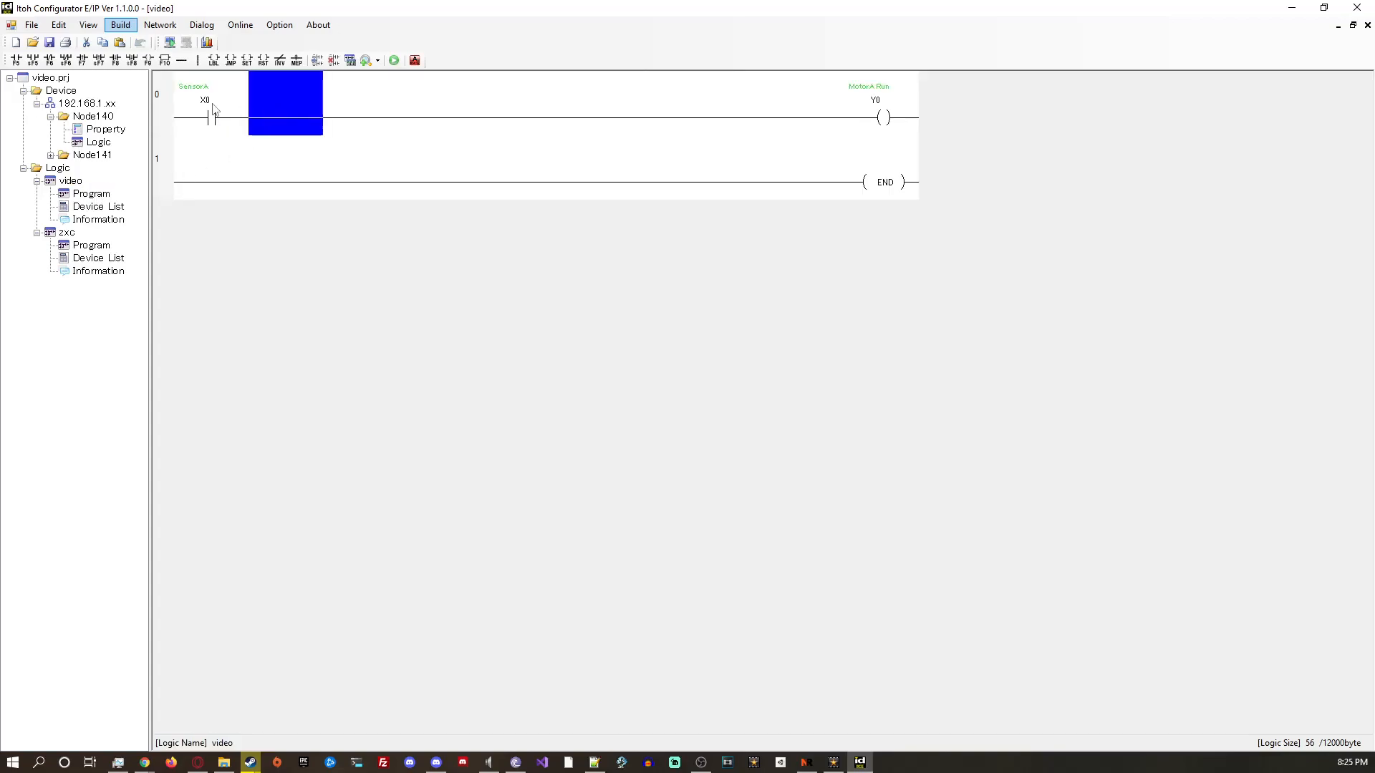
{"action": "left_click", "coordinate": [15, 59]}
Start monitoring the logic with PC address 192.168.1.253 and IB-E address 192.168.1.140, and inspect the options available on the rung's contacts.
{"action": "left_click", "coordinate": [169, 43]}
{"action": "left_click", "coordinate": [691, 409]}
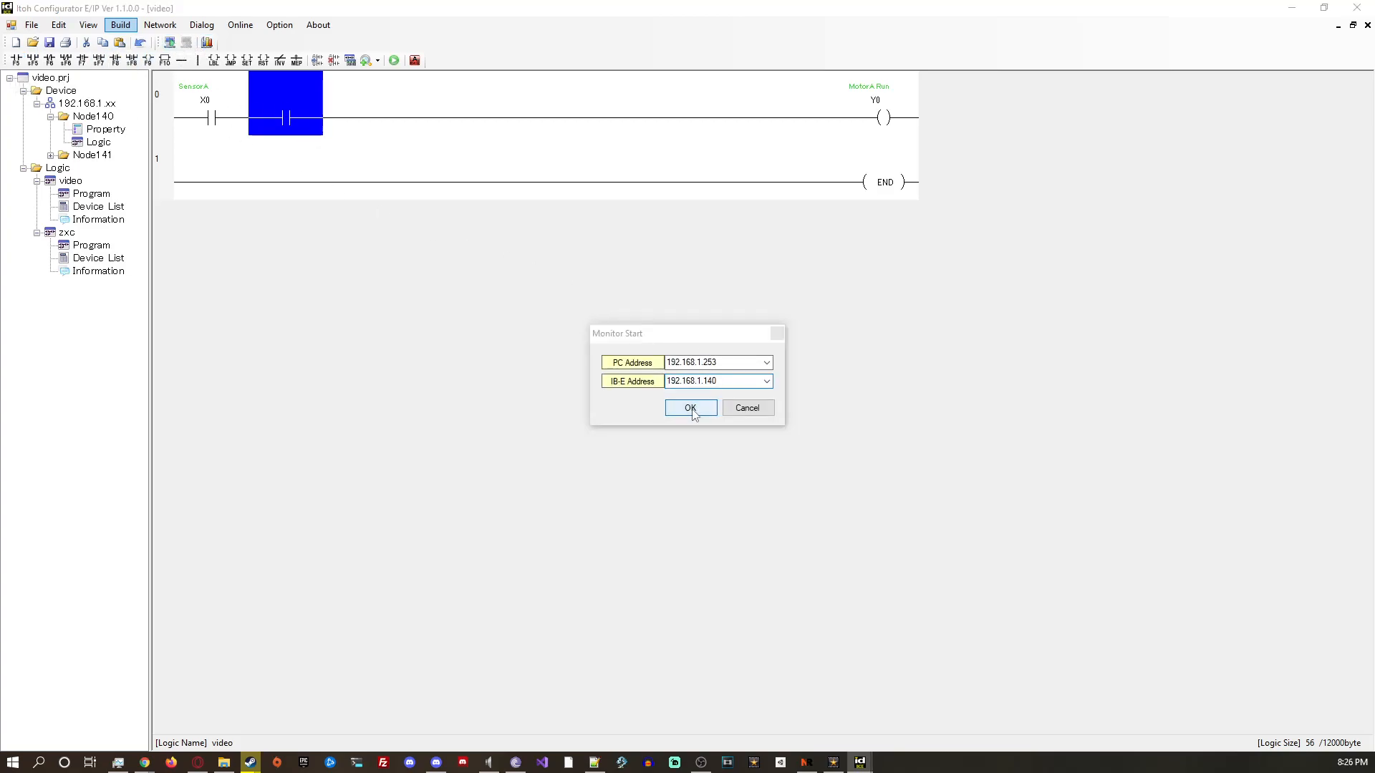
{"action": "right_click", "coordinate": [311, 111]}
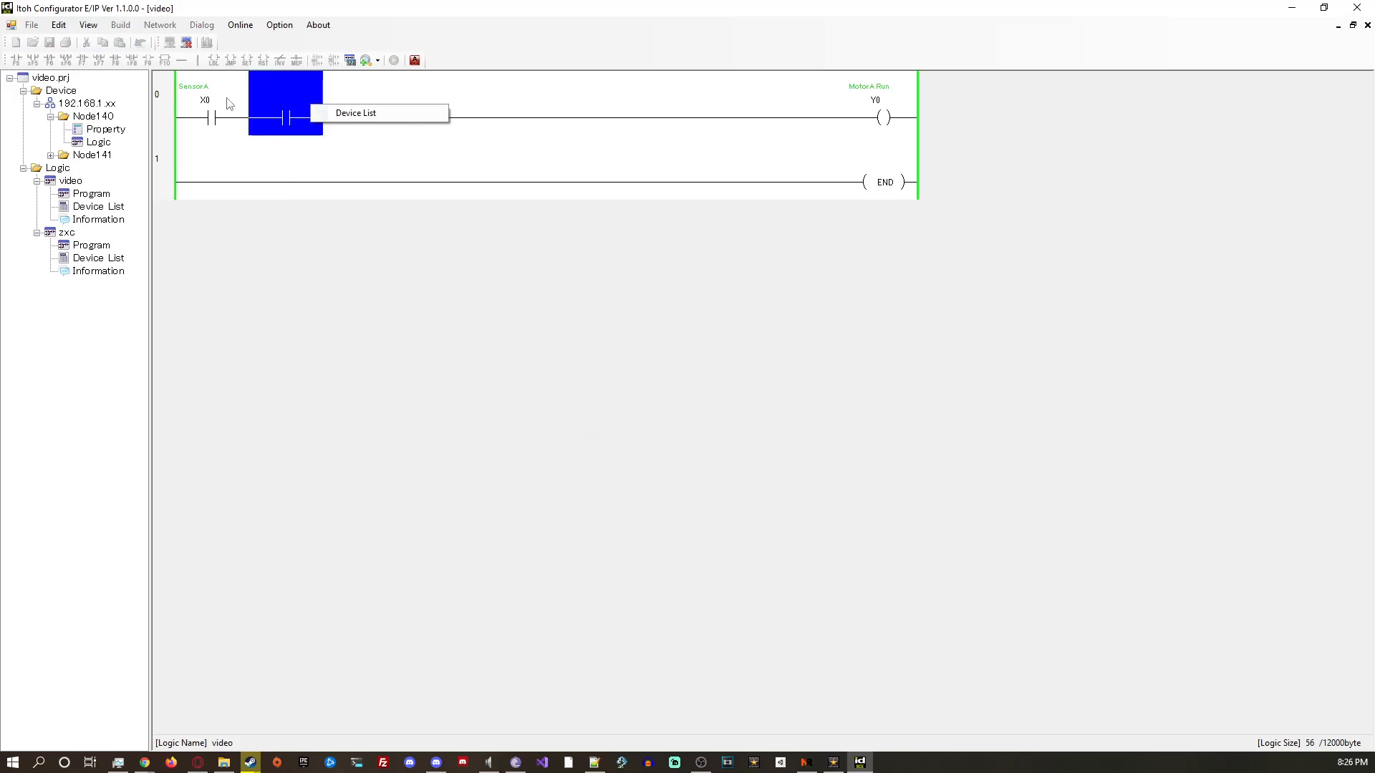
{"action": "right_click", "coordinate": [225, 97]}
{"action": "left_click", "coordinate": [289, 265]}
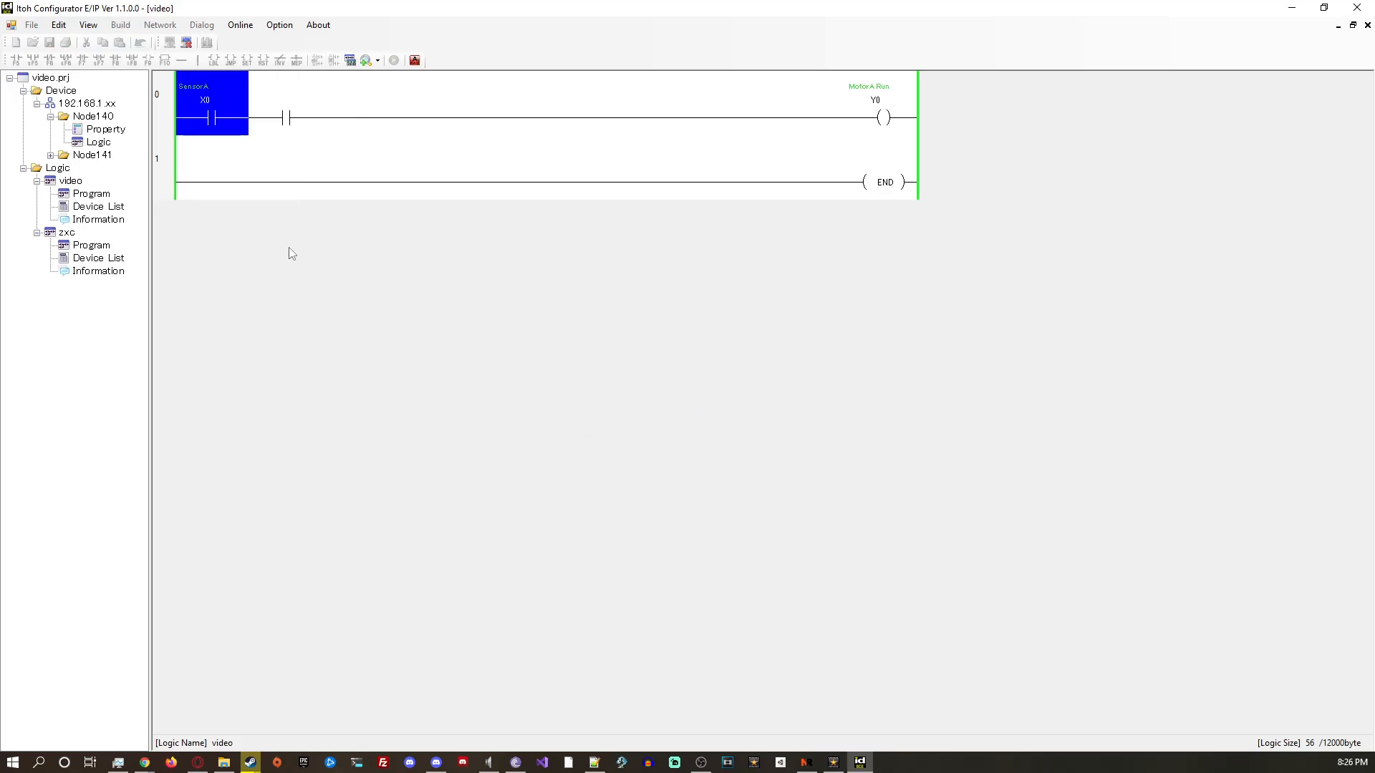
{"action": "left_click", "coordinate": [286, 122]}
{"action": "left_click", "coordinate": [199, 115]}
{"action": "left_click", "coordinate": [83, 196]}
{"action": "left_click", "coordinate": [258, 123]}
{"action": "left_click", "coordinate": [218, 136]}
Try the force options on the SensorA contact X0, starting with Force ON, and stop monitoring.
{"action": "right_click", "coordinate": [218, 136]}
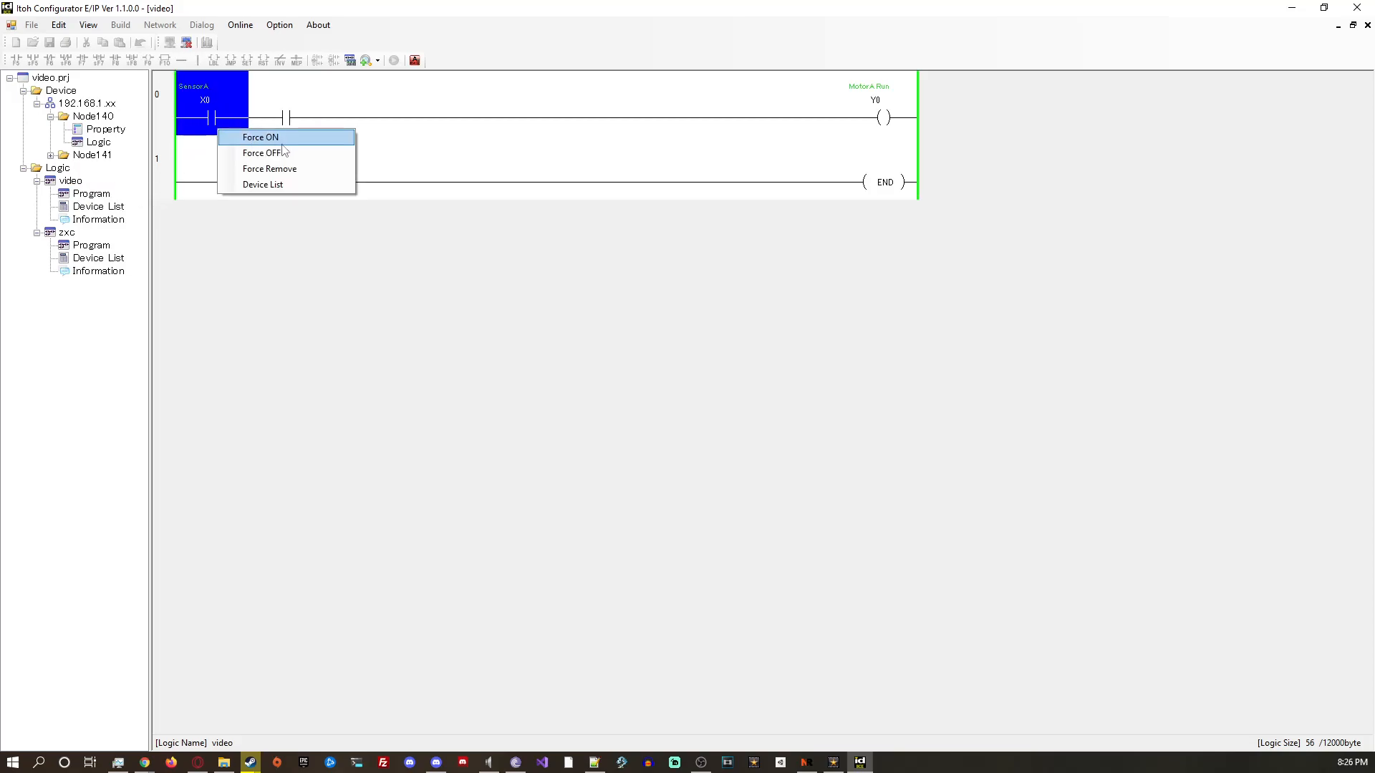
{"action": "left_click", "coordinate": [278, 137]}
{"action": "right_click", "coordinate": [222, 115]}
{"action": "left_click", "coordinate": [275, 153]}
{"action": "right_click", "coordinate": [224, 105]}
{"action": "left_click", "coordinate": [239, 112]}
{"action": "left_click", "coordinate": [187, 44]}
Replace the unassigned contact after X0 with a horizontal line.
{"action": "right_click", "coordinate": [223, 114]}
{"action": "left_click", "coordinate": [280, 99]}
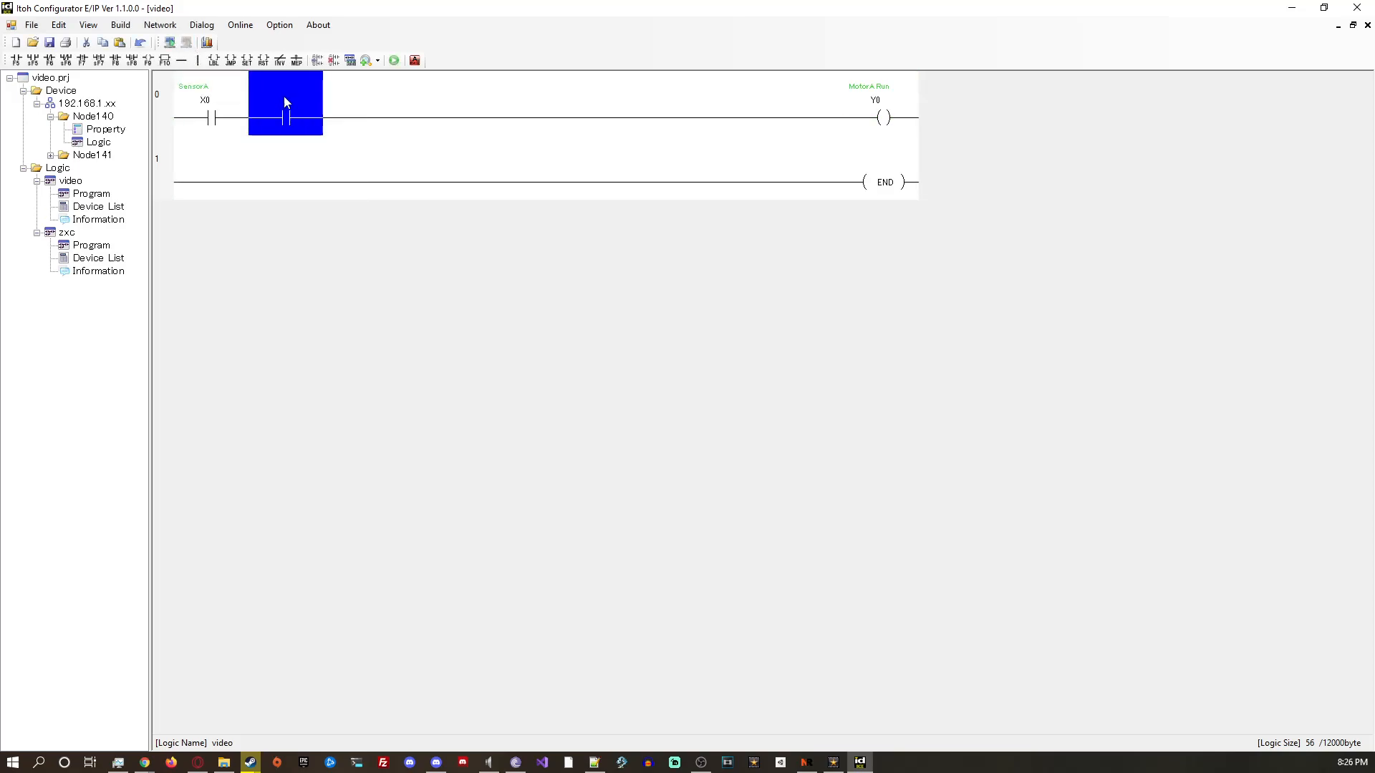
{"action": "left_click", "coordinate": [181, 60]}
Open the monitor start settings again and look at the selectable IB-E addresses.
{"action": "left_click", "coordinate": [205, 116]}
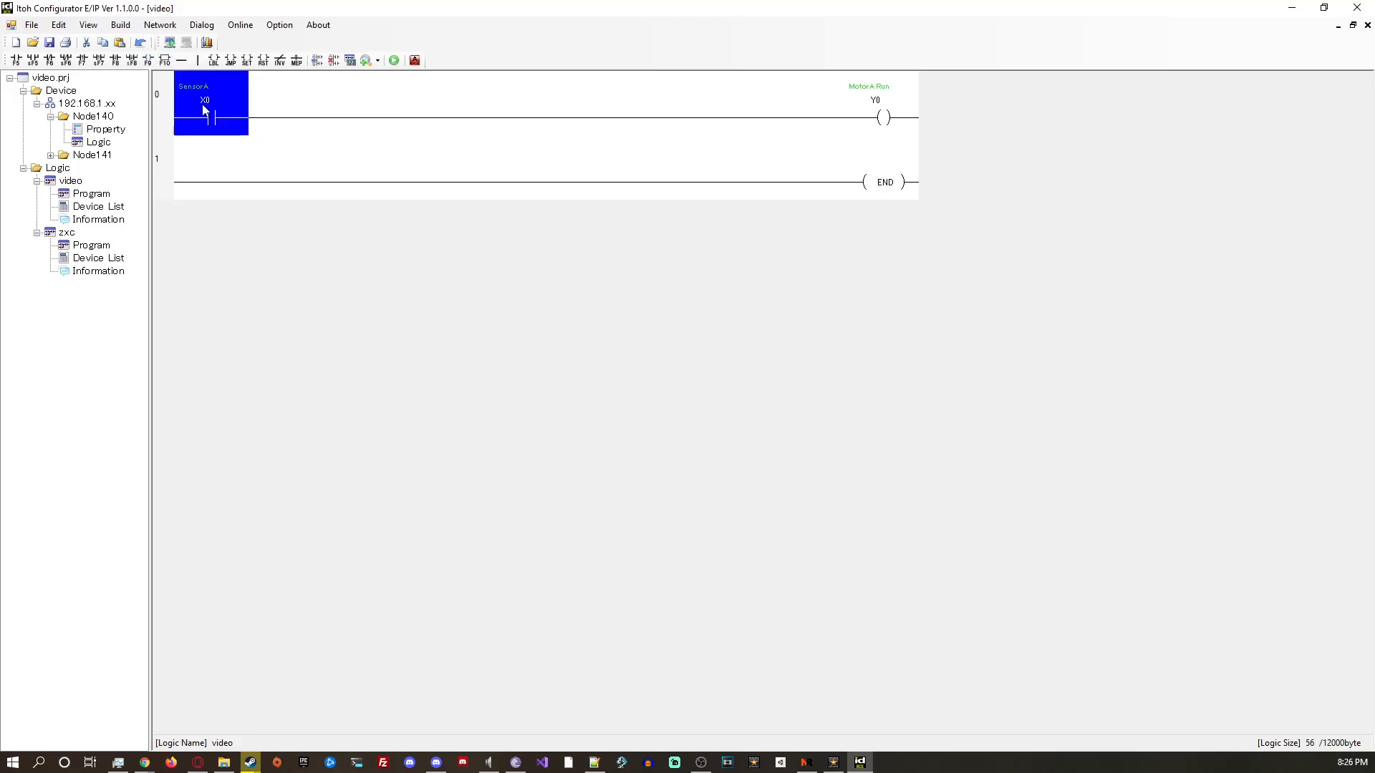
{"action": "left_click", "coordinate": [170, 43]}
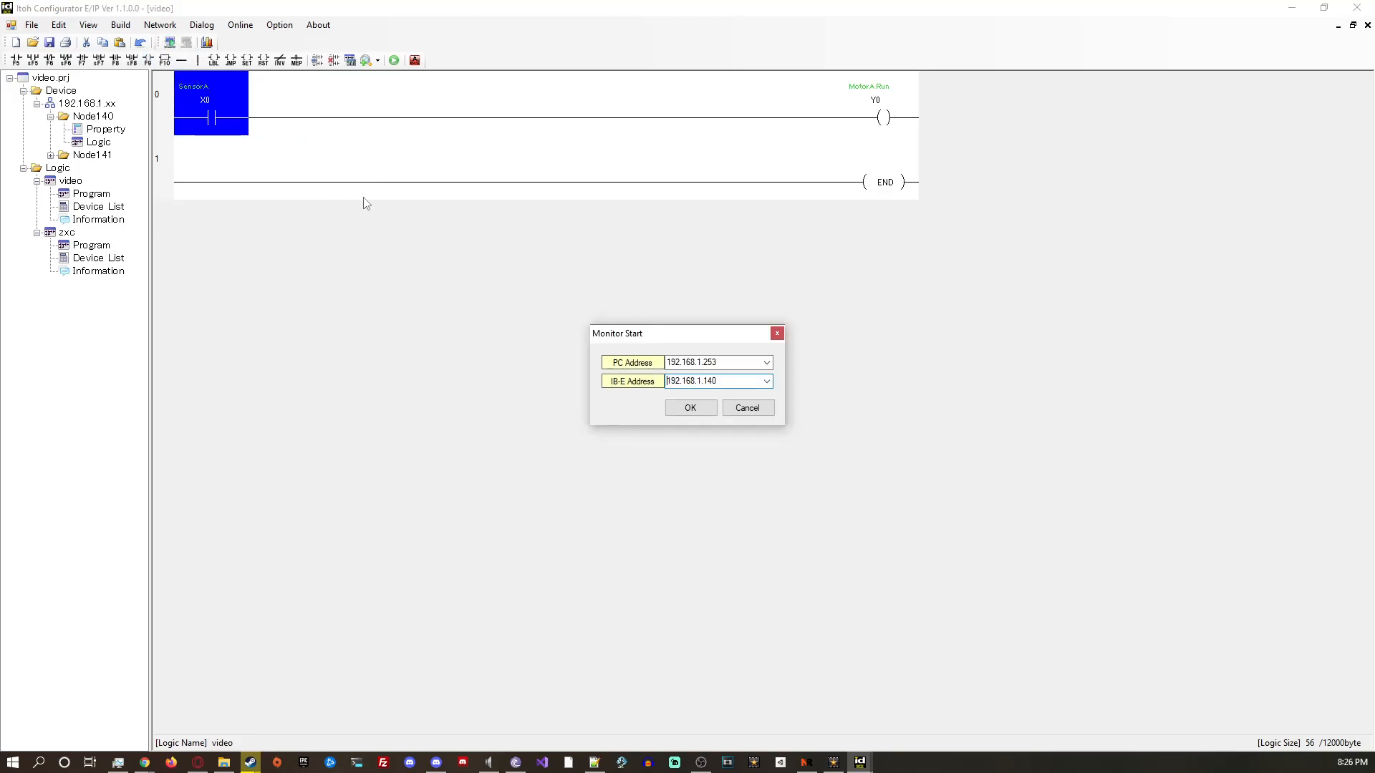
{"action": "left_click", "coordinate": [763, 382]}
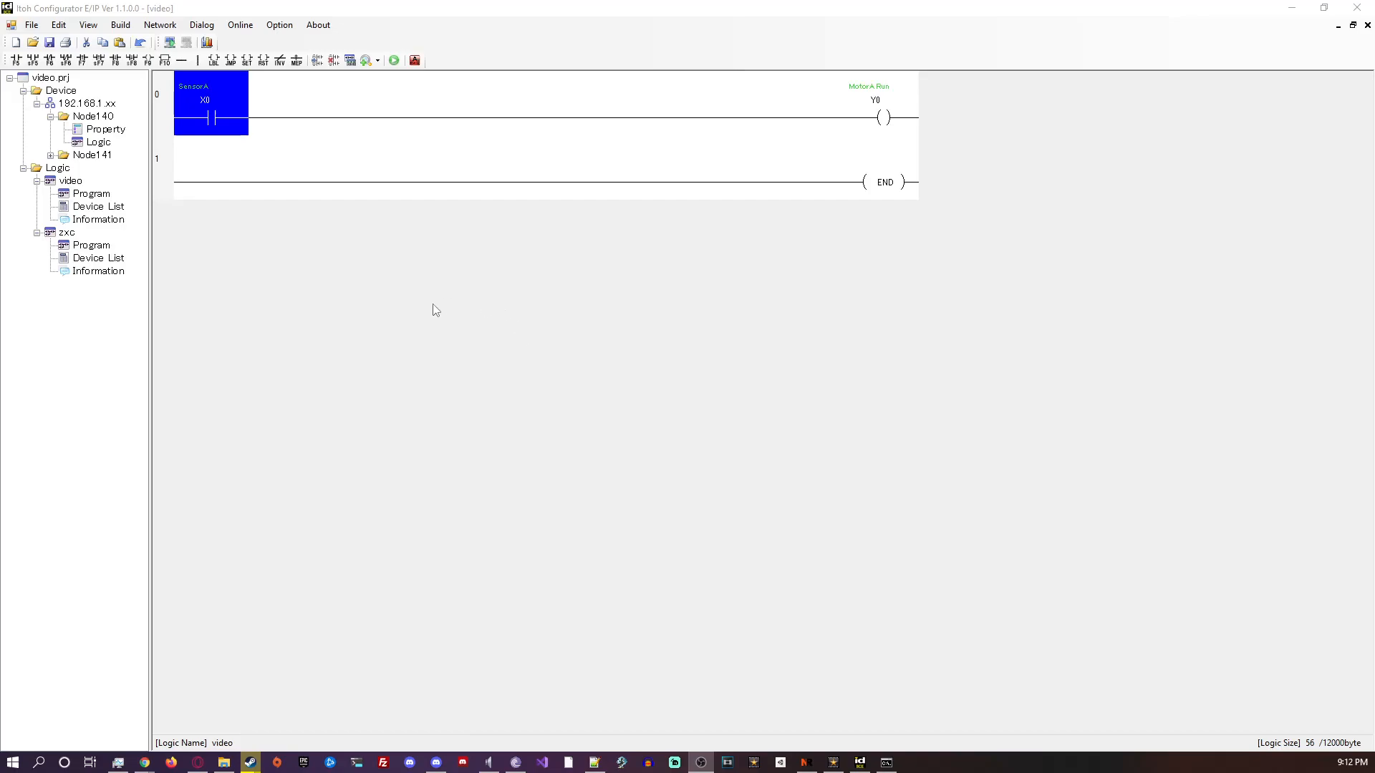
{"action": "left_click", "coordinate": [373, 106]}
{"action": "left_click", "coordinate": [290, 132]}
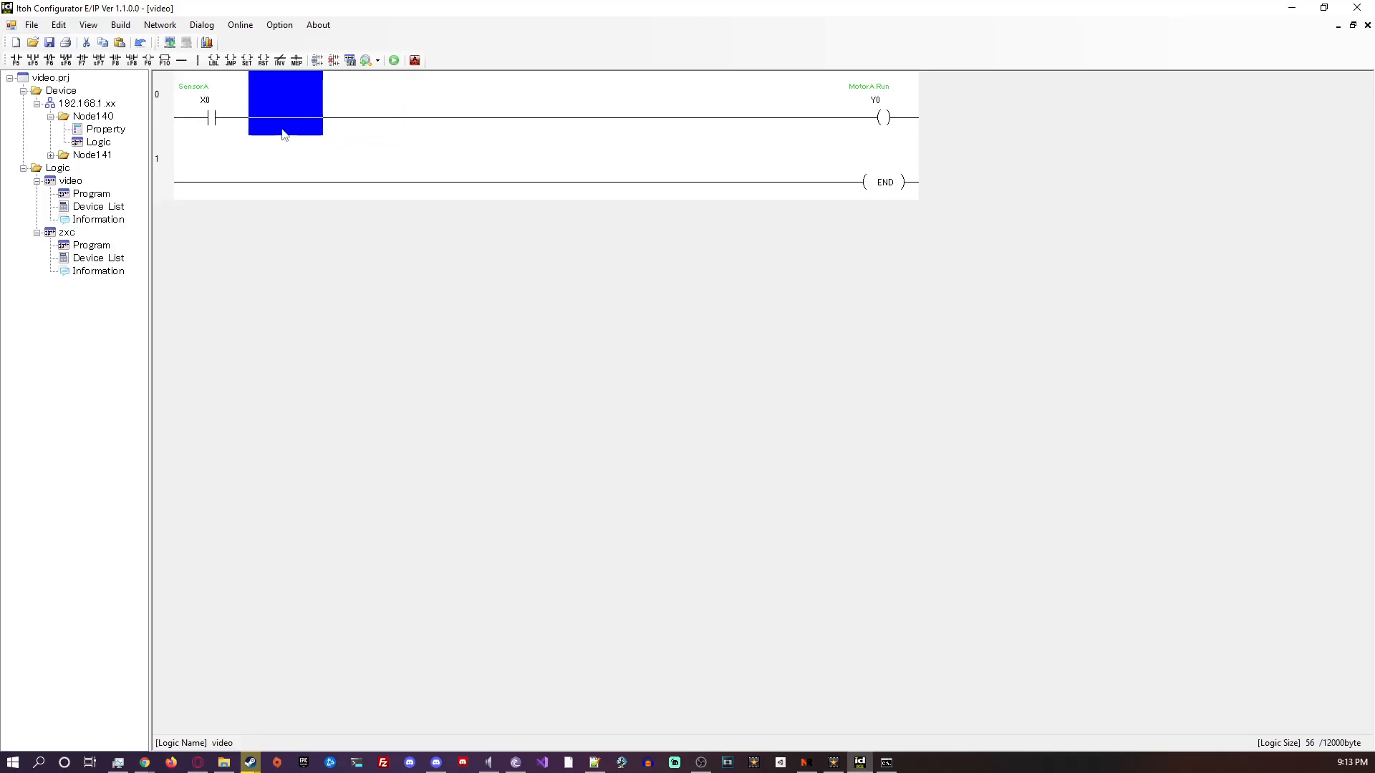
{"action": "left_click", "coordinate": [225, 125]}
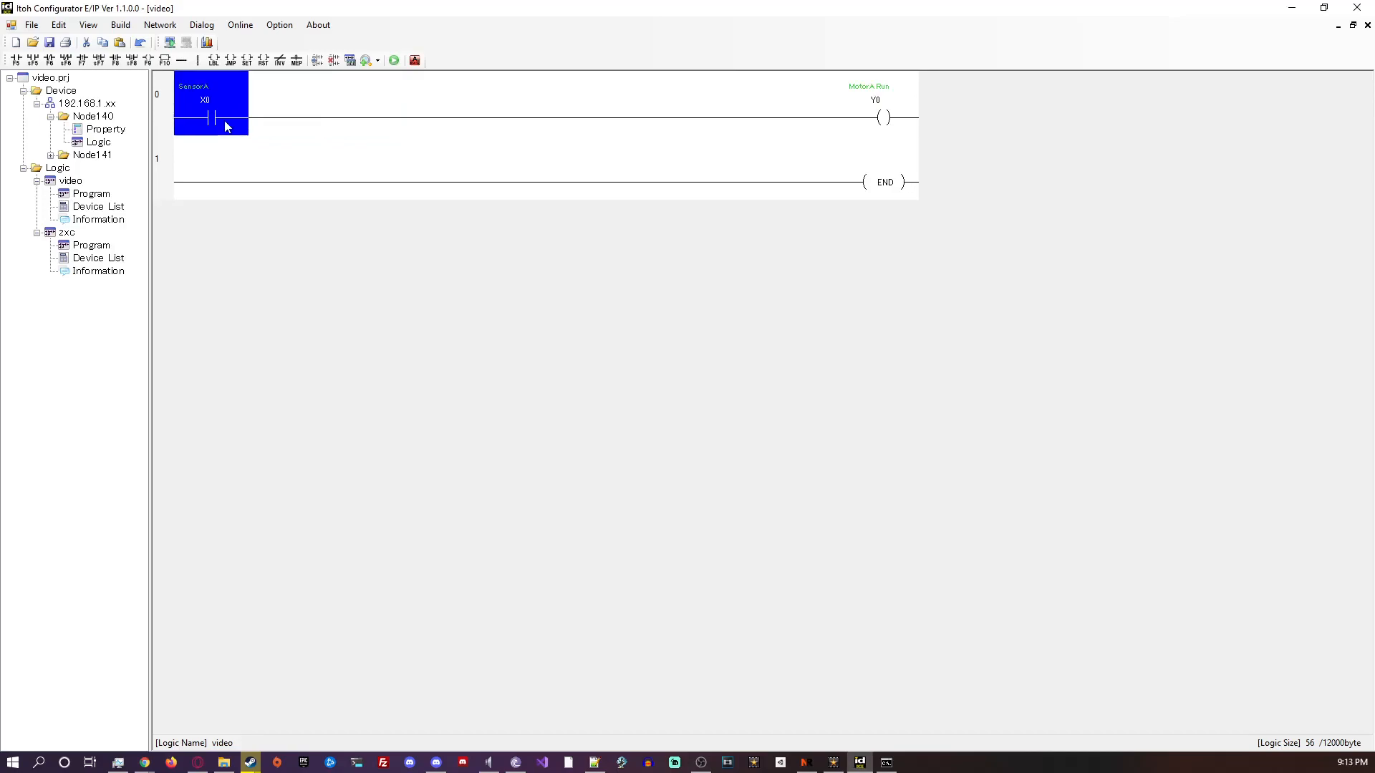